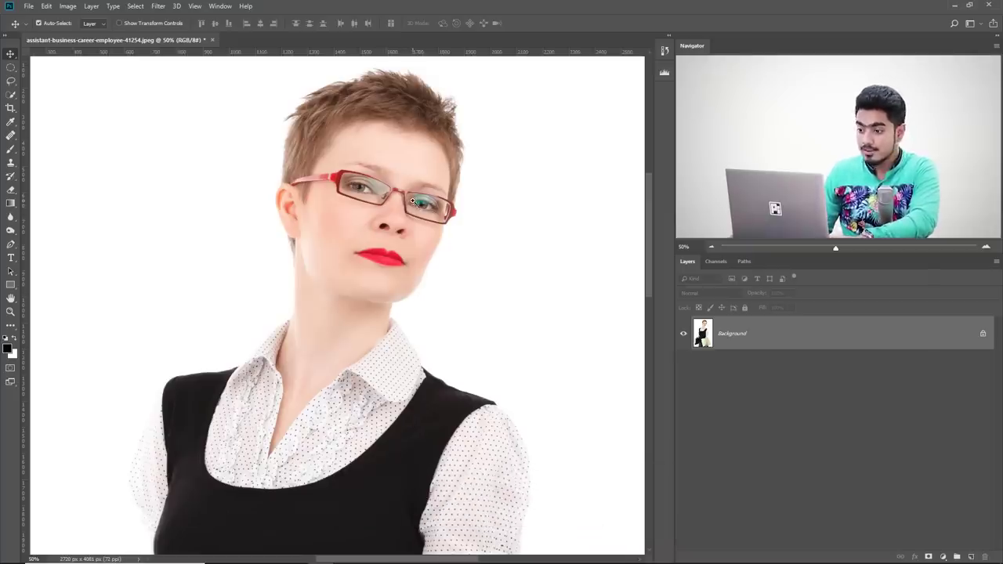
# - Add a Hue/Saturation adjustment layer above the Background for the green glare on the glasses
pyautogui.moveTo(411, 209); pyautogui.dragTo(432, 315)
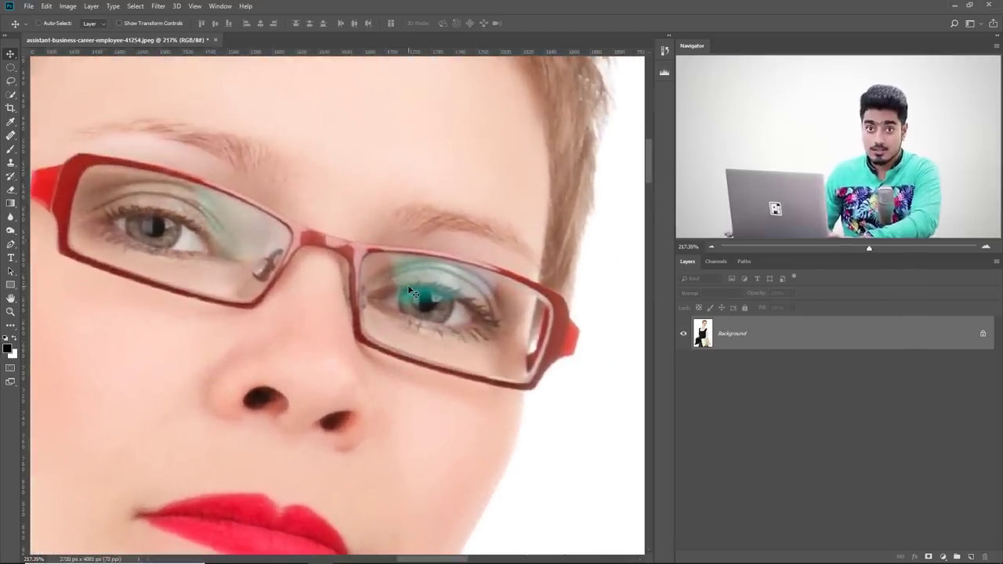
pyautogui.click(943, 556)
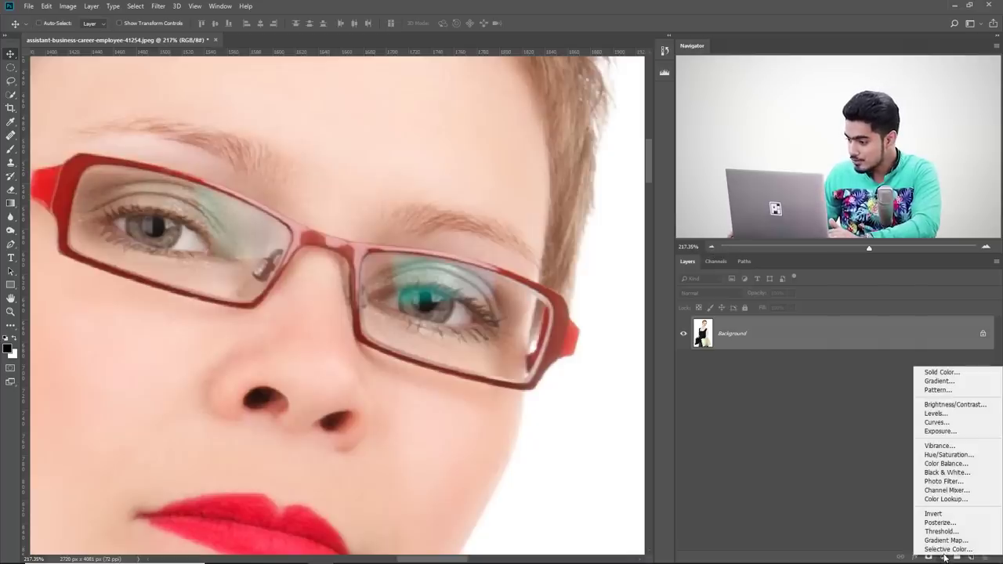
pyautogui.click(948, 455)
# - Dock the adjustment's properties as an icon, reopen them, and widen and place the panel below the eyes
pyautogui.moveTo(312, 351); pyautogui.dragTo(288, 359)
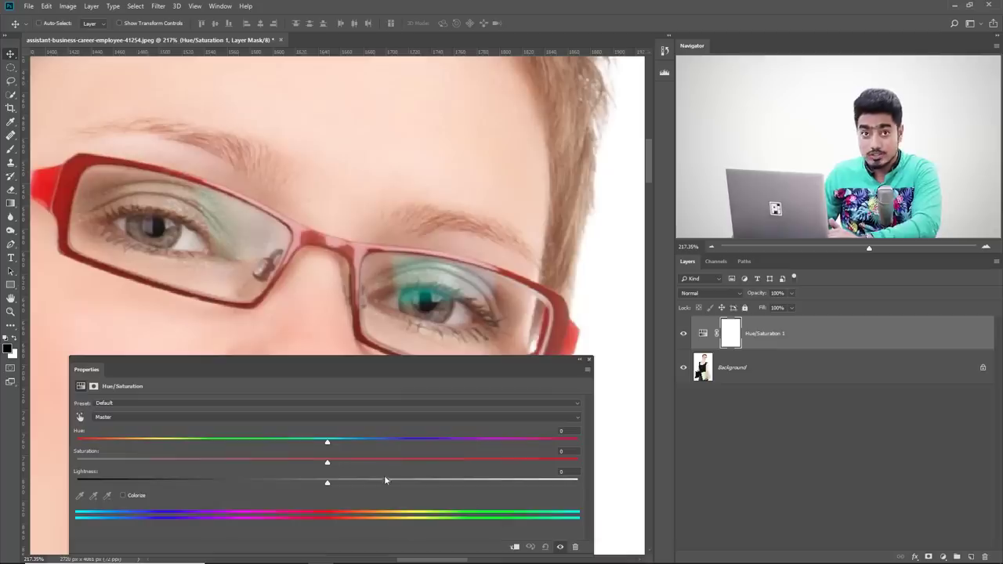
pyautogui.moveTo(87, 371); pyautogui.dragTo(664, 92)
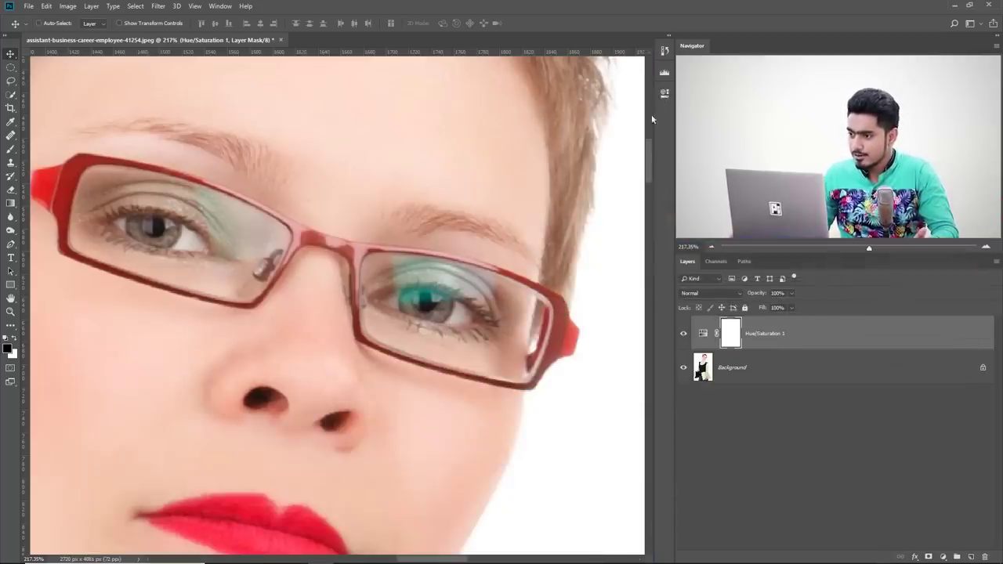
pyautogui.click(664, 92)
pyautogui.moveTo(362, 76); pyautogui.dragTo(318, 348)
pyautogui.moveTo(87, 444); pyautogui.dragTo(47, 444)
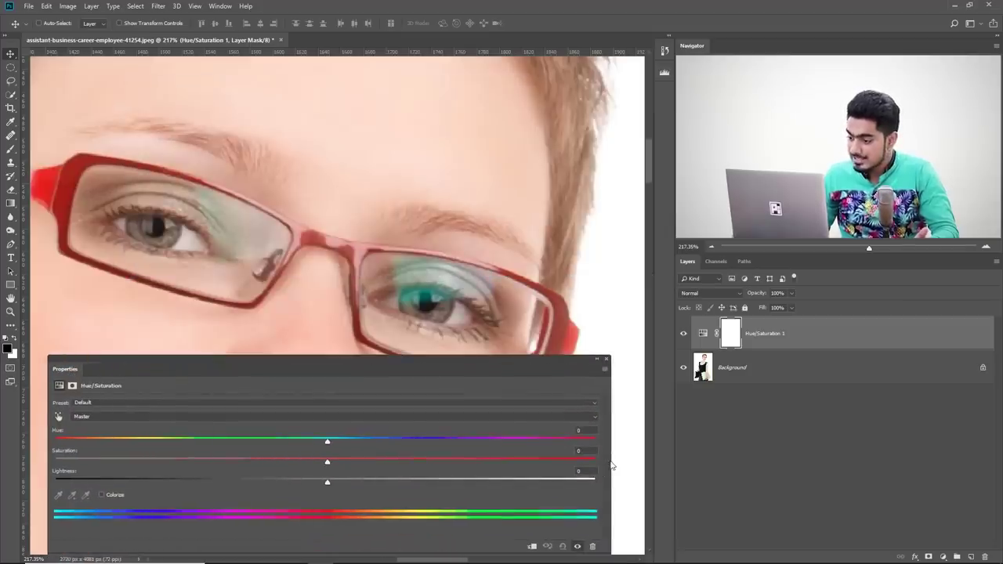
pyautogui.moveTo(611, 466); pyautogui.dragTo(642, 464)
pyautogui.moveTo(317, 362); pyautogui.dragTo(316, 380)
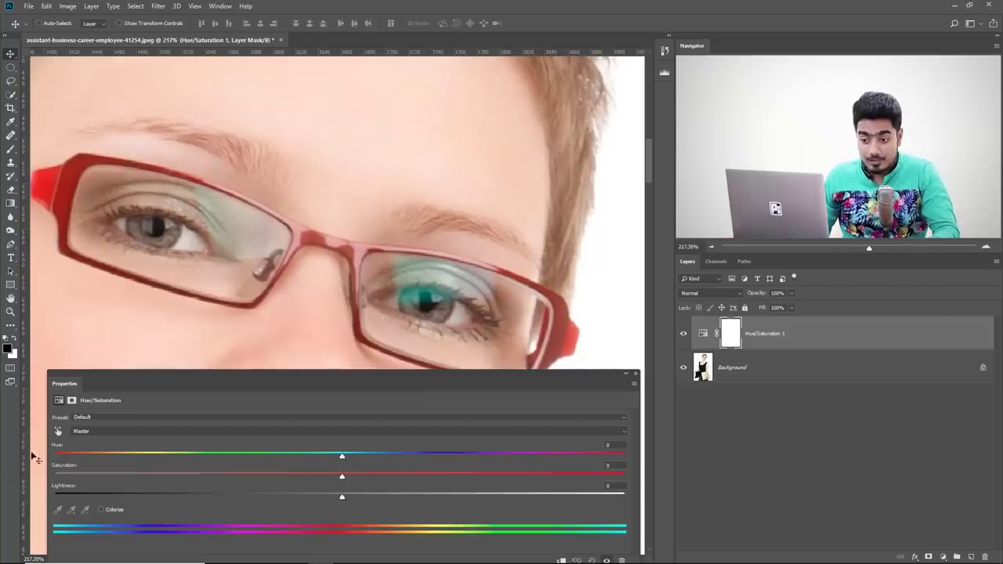
# - Sample the green glare over the iris, try hue +134 and saturation +91 on the Cyans, and reset the adjustment
pyautogui.click(57, 432)
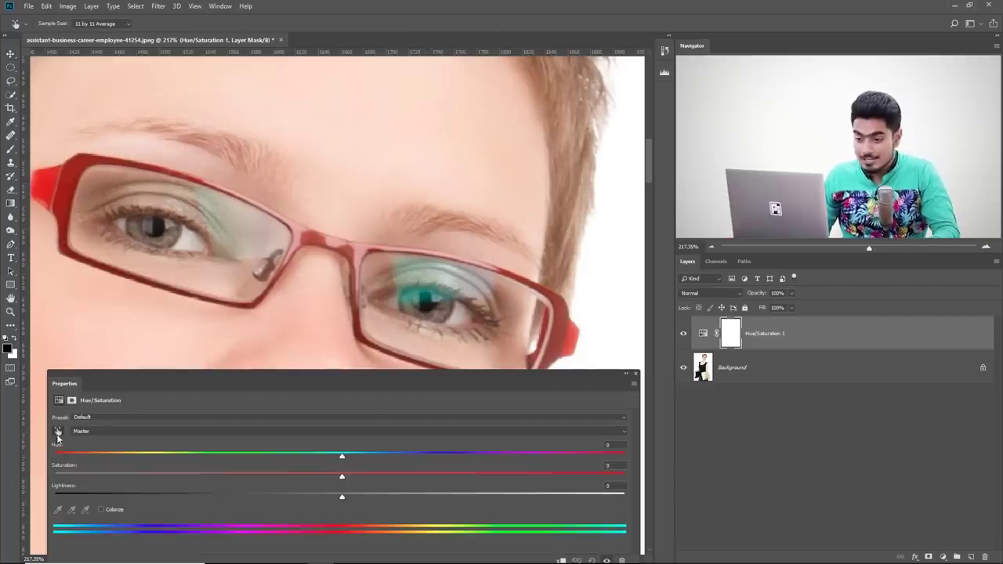
pyautogui.click(411, 291)
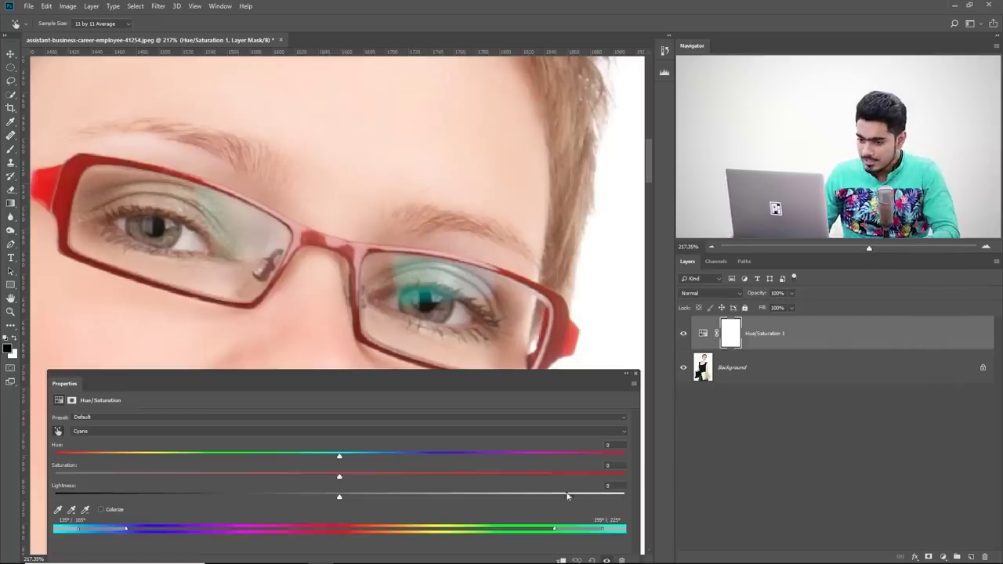
pyautogui.moveTo(342, 454); pyautogui.dragTo(571, 455)
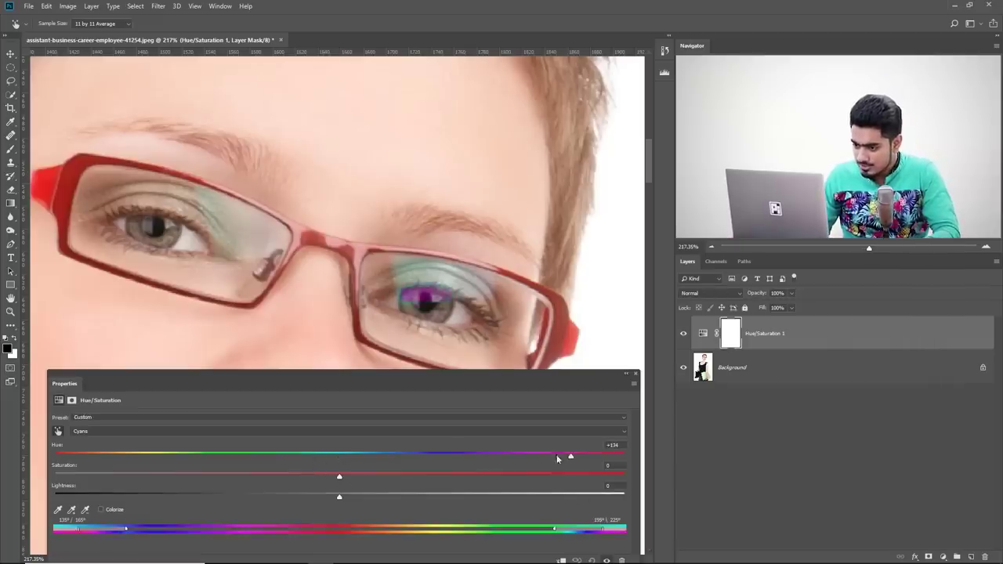
pyautogui.moveTo(358, 474); pyautogui.dragTo(600, 490)
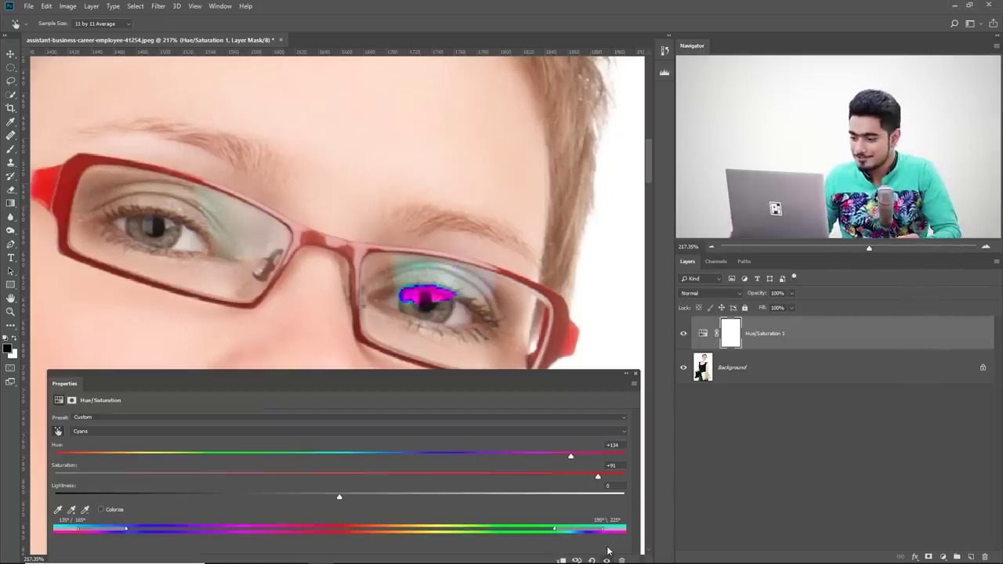
pyautogui.moveTo(453, 384); pyautogui.dragTo(438, 350)
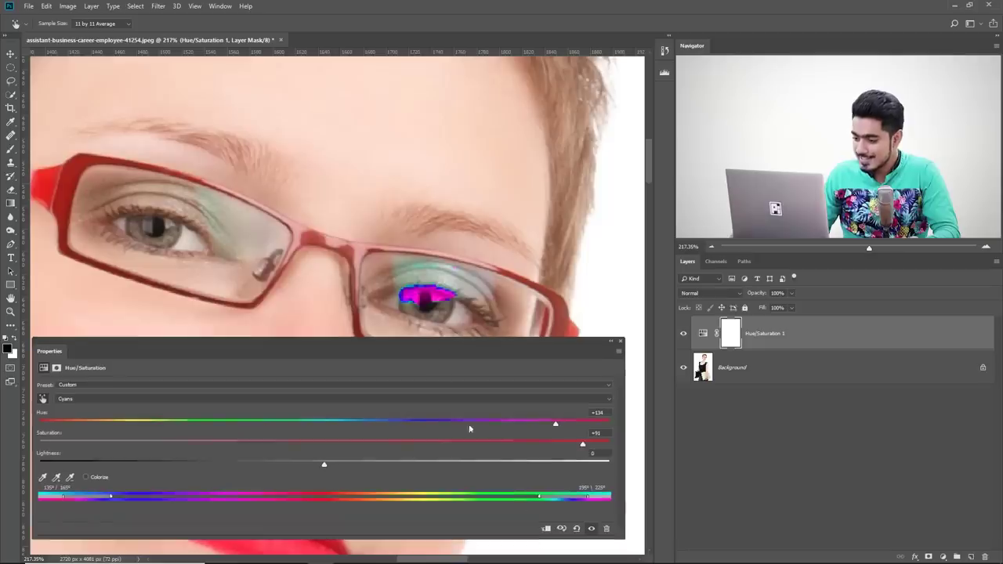
pyautogui.click(576, 528)
# - Switch the adjustment to Reds and shift and narrow its color range to 16°/17° and 44°/45°
pyautogui.moveTo(309, 350); pyautogui.dragTo(363, 367)
pyautogui.click(191, 417)
pyautogui.click(177, 433)
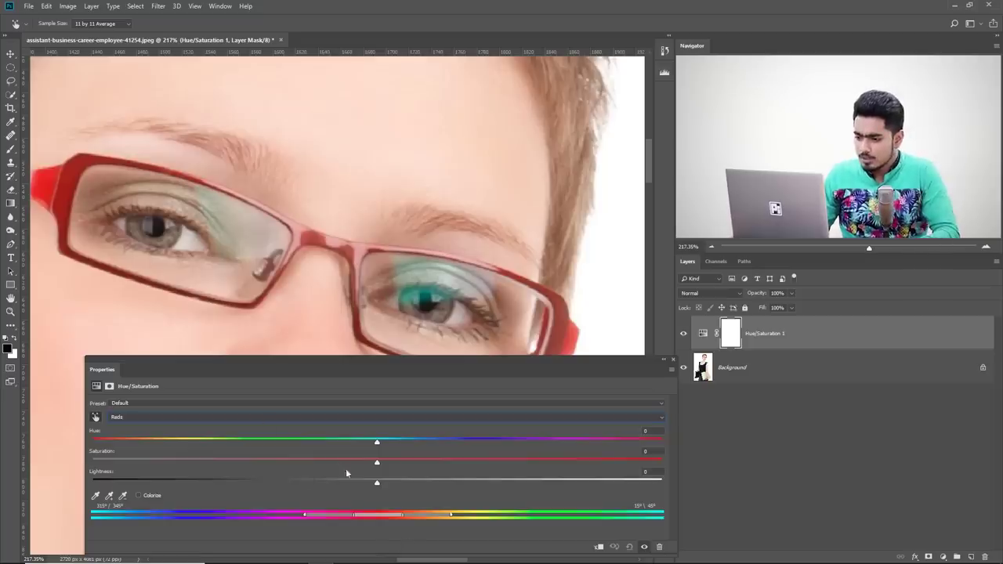
pyautogui.moveTo(379, 517); pyautogui.dragTo(428, 515)
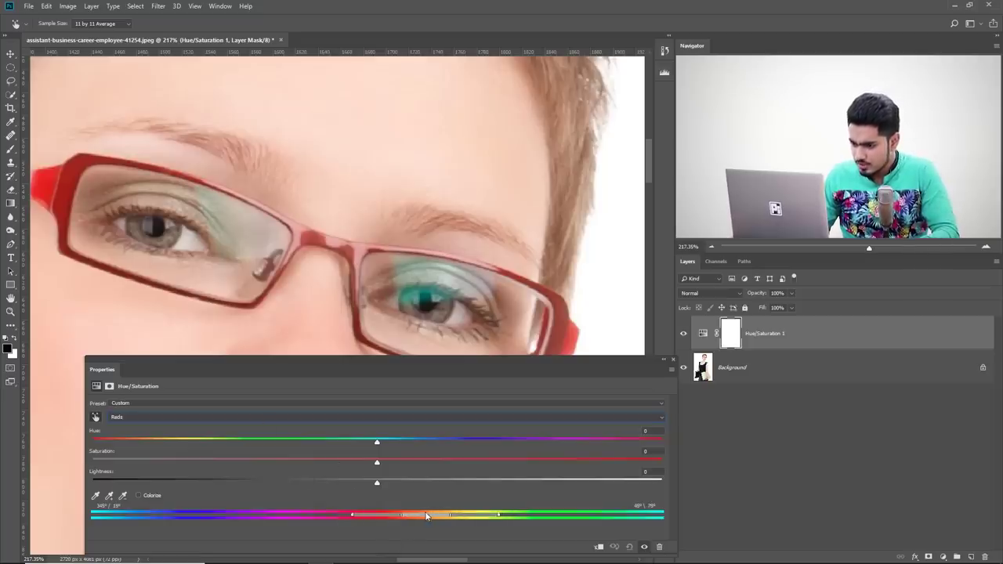
pyautogui.moveTo(359, 518); pyautogui.dragTo(396, 515)
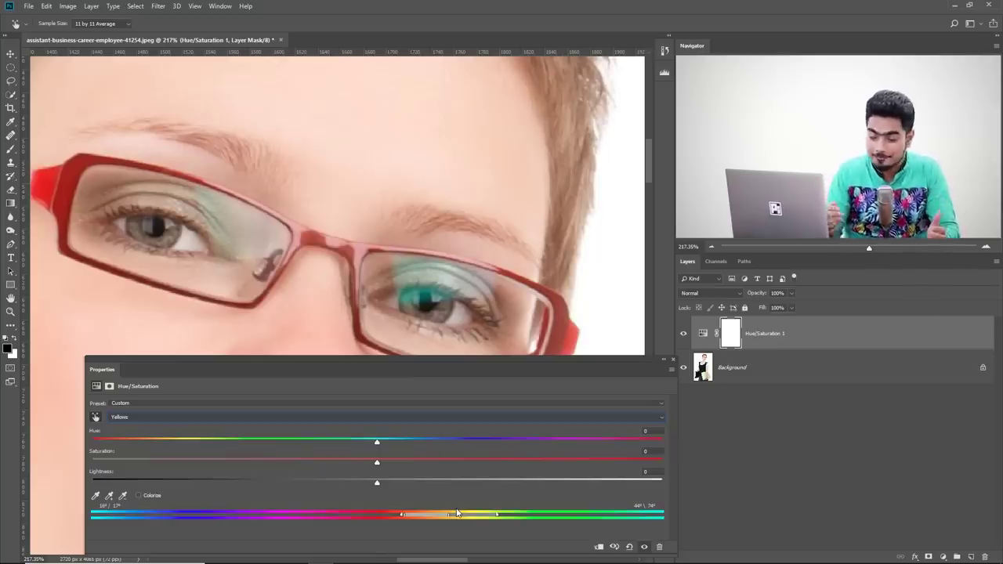
pyautogui.moveTo(497, 518); pyautogui.dragTo(431, 519)
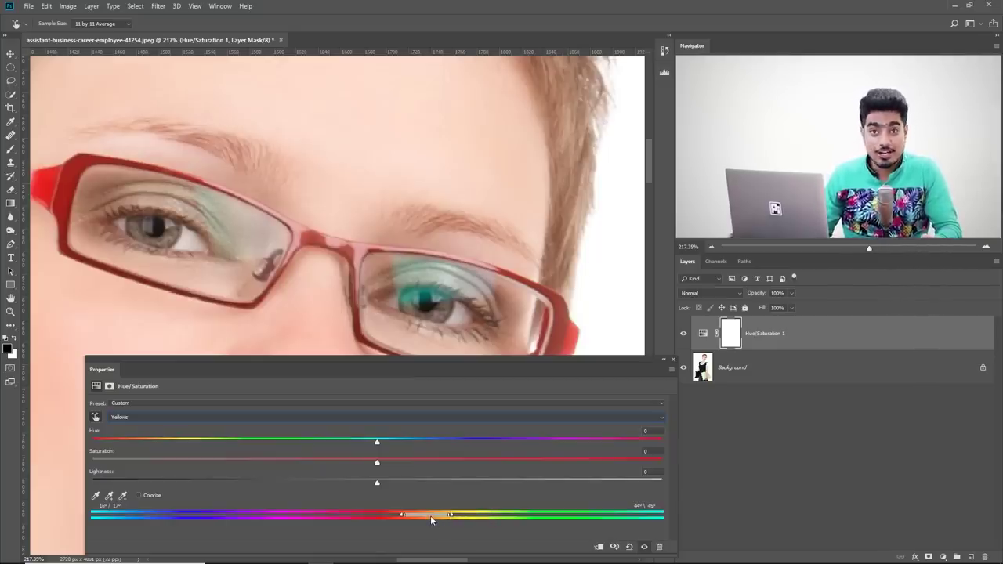
# - Try strong hue shifts up to −173 with saturation +17 and falloffs widened to 5° and 57°, and reset the adjustment
pyautogui.moveTo(376, 445); pyautogui.dragTo(557, 445)
pyautogui.moveTo(378, 463); pyautogui.dragTo(413, 464)
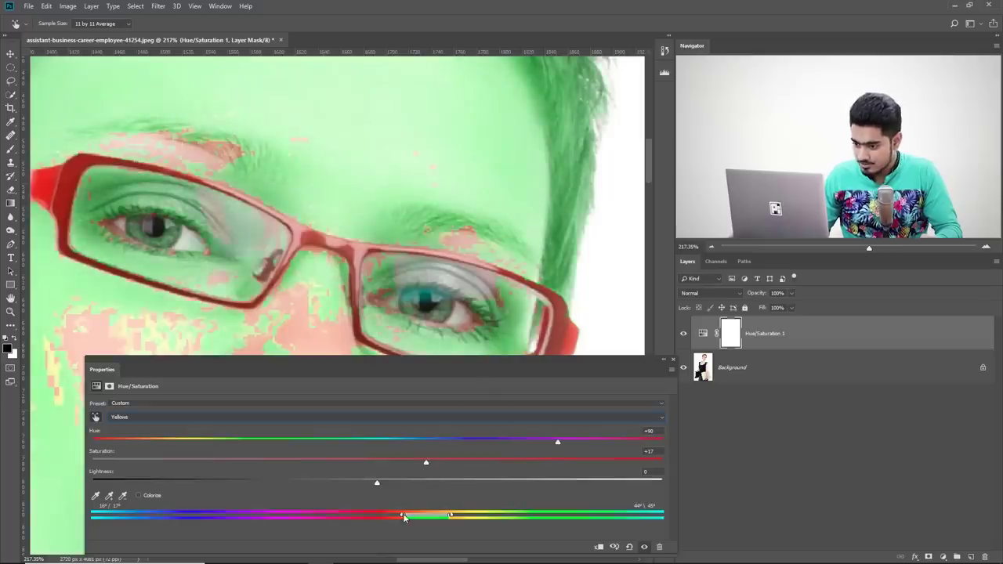
pyautogui.moveTo(403, 516); pyautogui.dragTo(385, 516)
pyautogui.moveTo(452, 517); pyautogui.dragTo(469, 517)
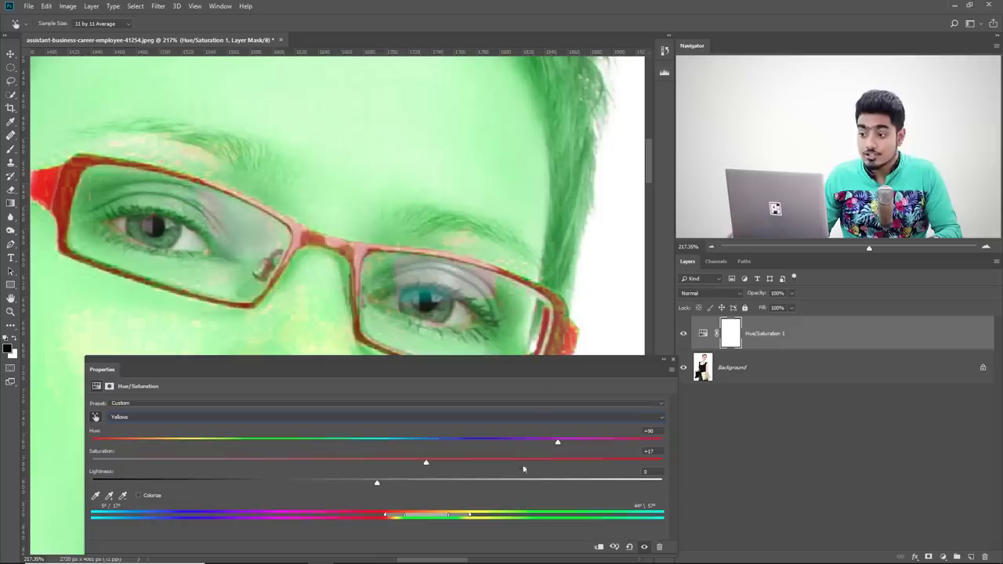
pyautogui.moveTo(555, 441); pyautogui.dragTo(101, 450)
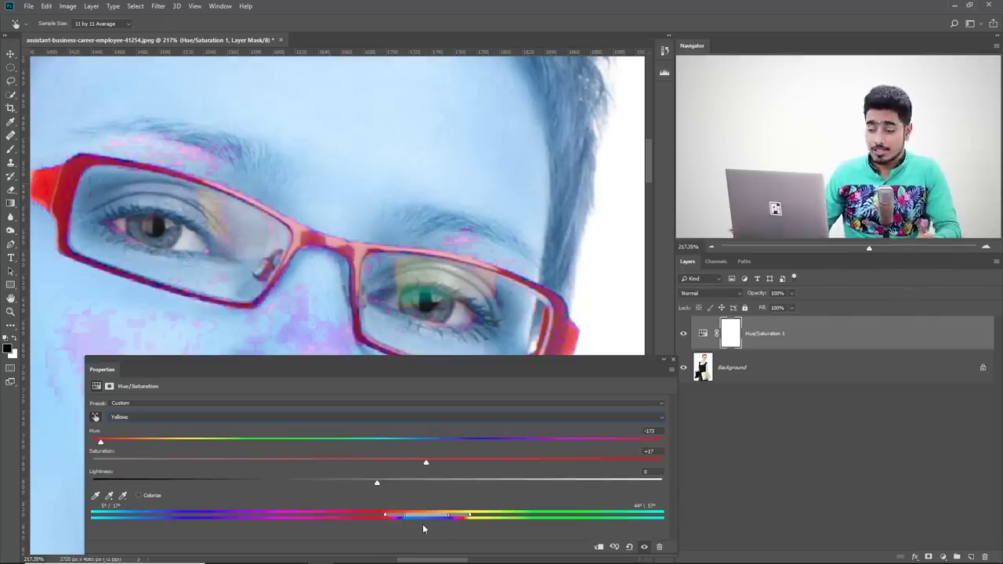
pyautogui.click(630, 548)
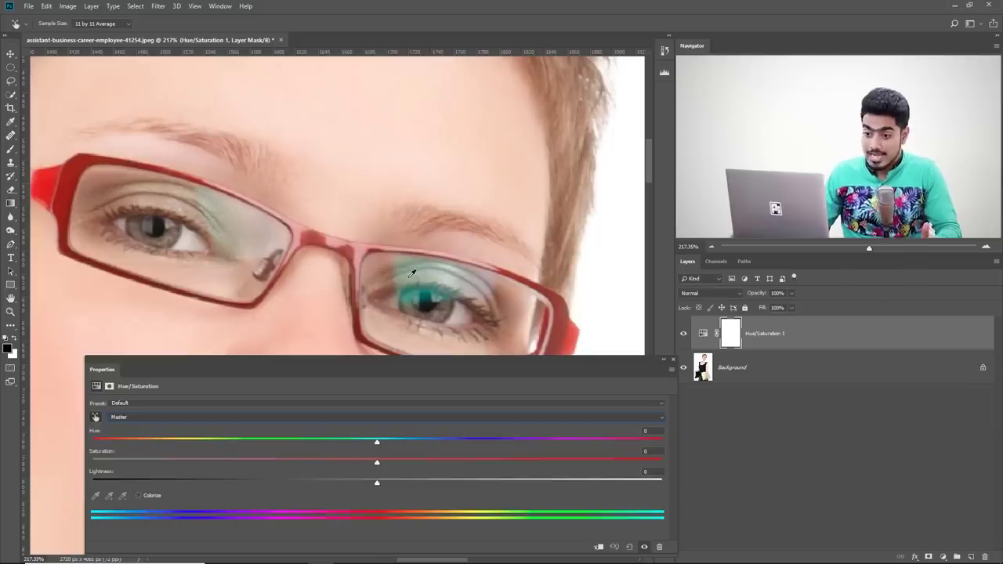
# - Sample the green glare over the iris as the target color and exaggerate it with hue +164 and saturation +93
pyautogui.click(95, 418)
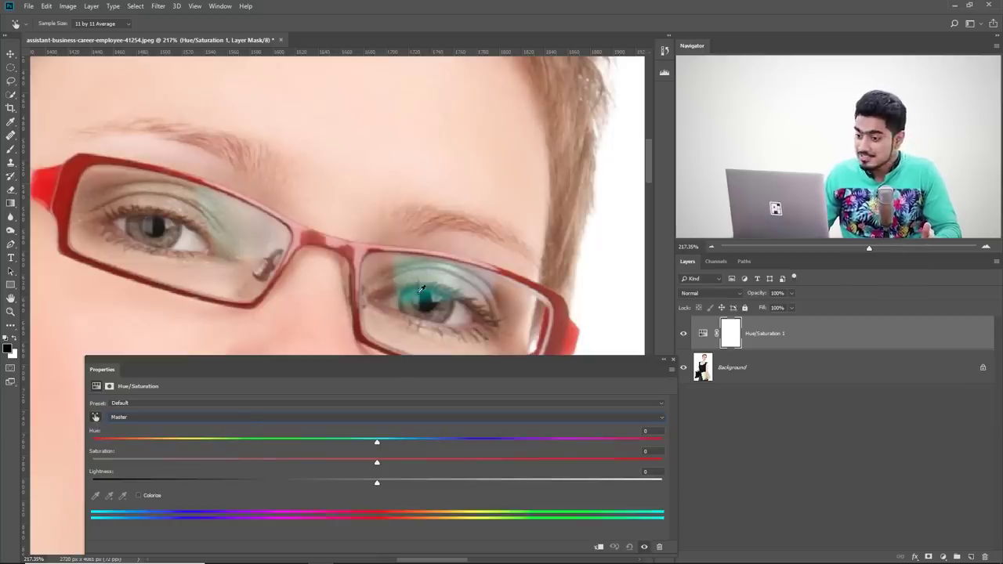
pyautogui.click(410, 290)
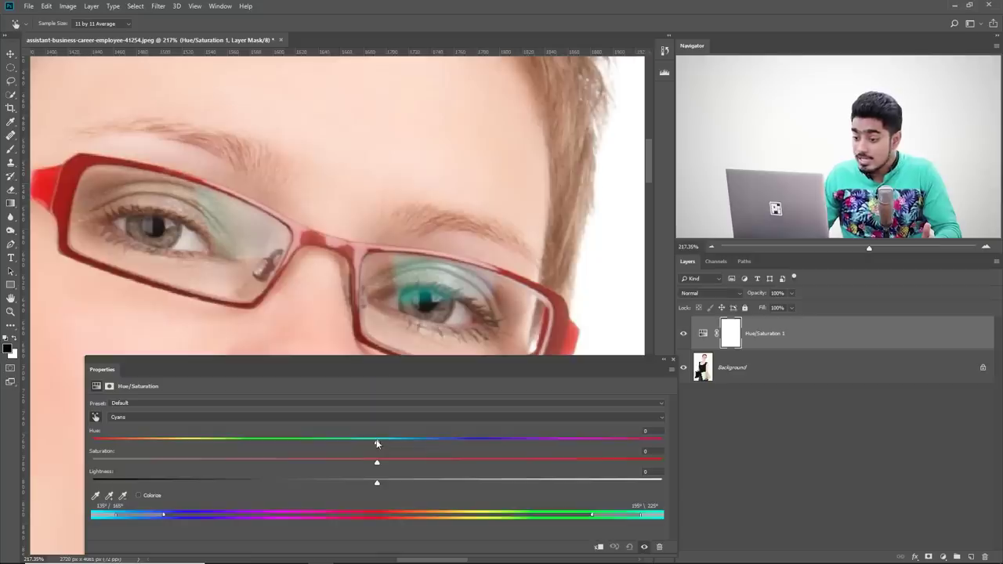
pyautogui.moveTo(385, 444); pyautogui.dragTo(650, 444)
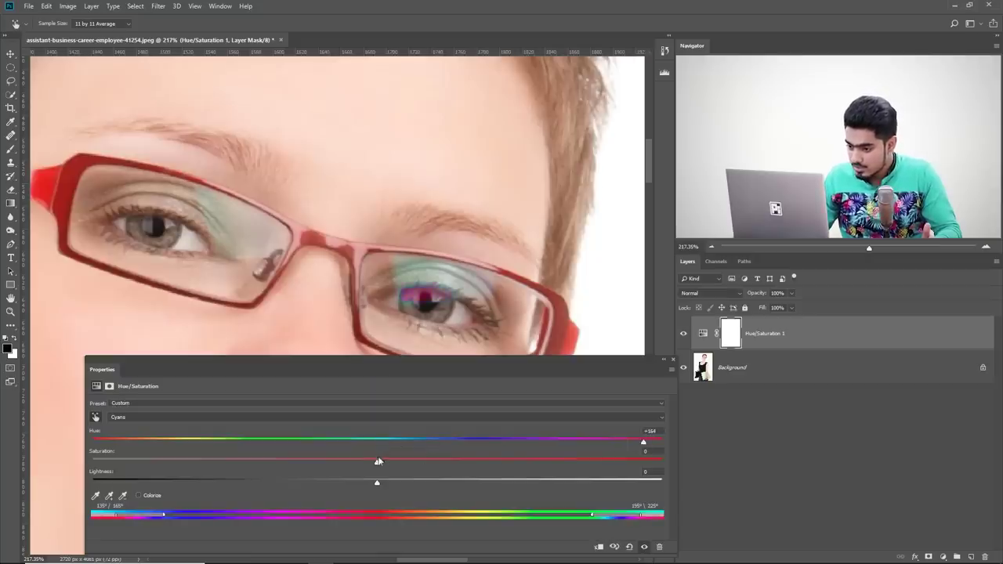
pyautogui.moveTo(529, 465); pyautogui.dragTo(644, 465)
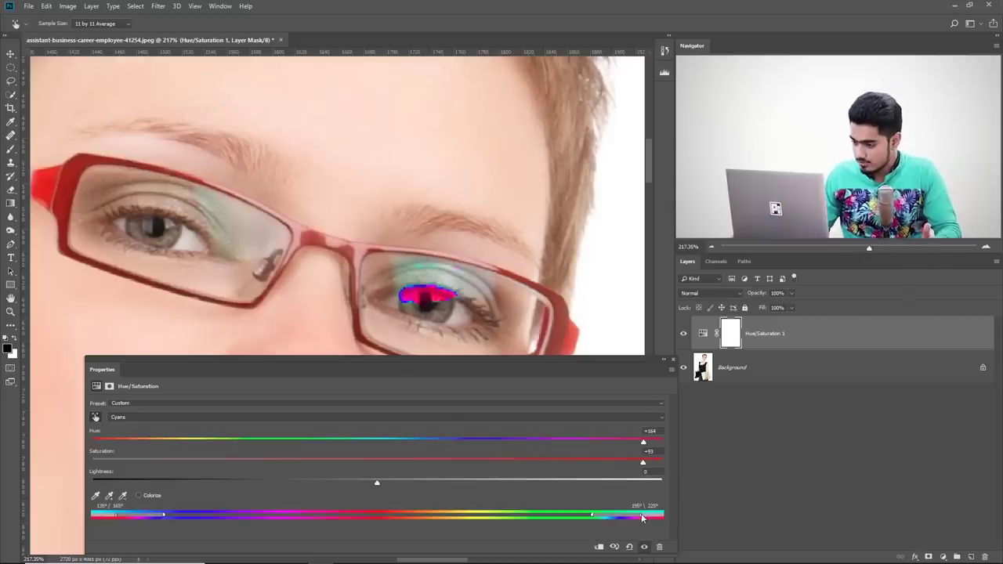
# - Extend the targeted color range over the glare on both lenses, with limits at 22°/48° and 209°/234°
pyautogui.moveTo(608, 516); pyautogui.dragTo(425, 515)
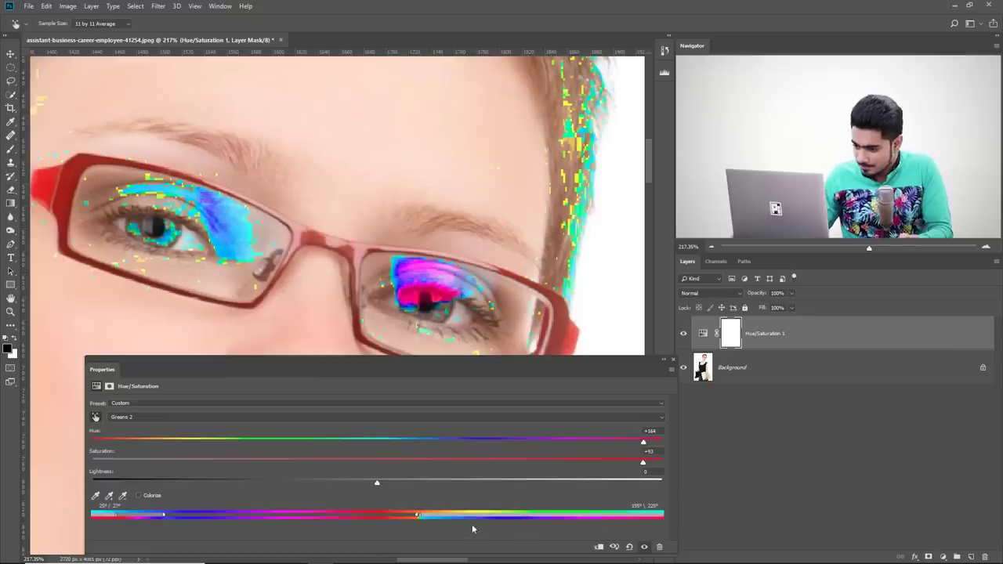
pyautogui.moveTo(417, 515); pyautogui.dragTo(444, 511)
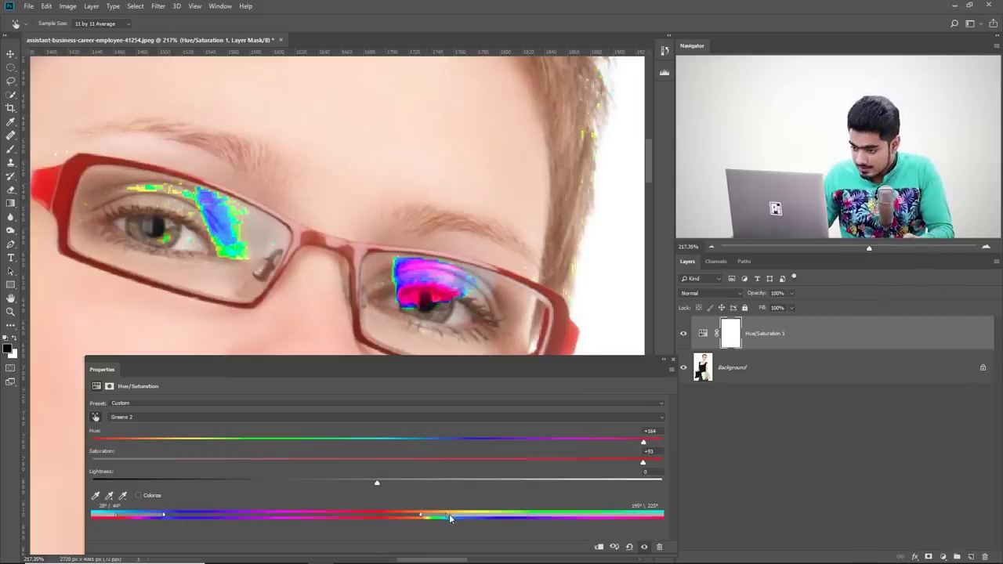
pyautogui.moveTo(448, 515); pyautogui.dragTo(463, 515)
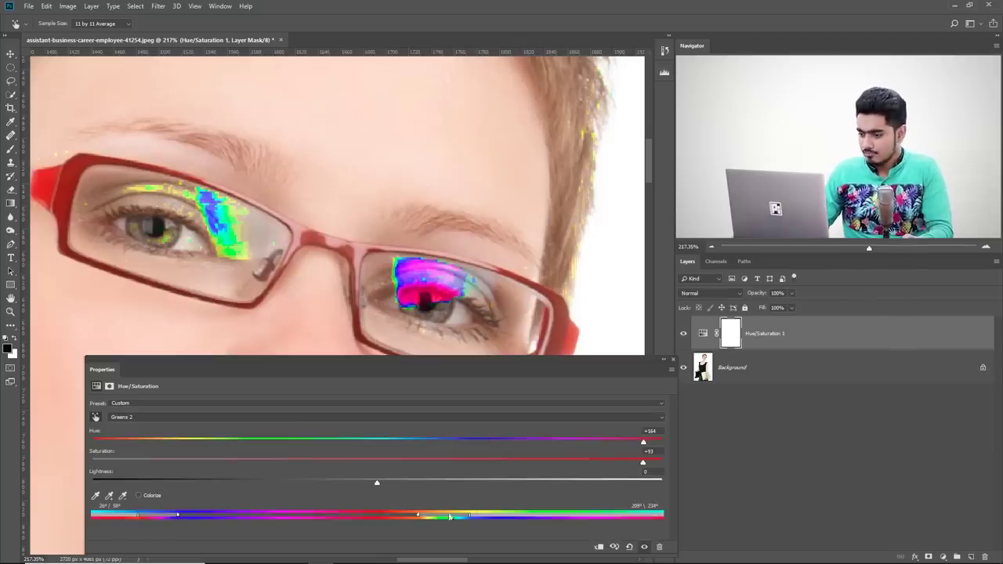
pyautogui.moveTo(471, 515)
pyautogui.mouseDown()
pyautogui.moveTo(416, 516)
pyautogui.moveTo(453, 515)
pyautogui.mouseUp()
# - Set the hue and saturation of the targeted color range back to 0
pyautogui.moveTo(660, 430); pyautogui.dragTo(548, 476)
pyautogui.write('0')
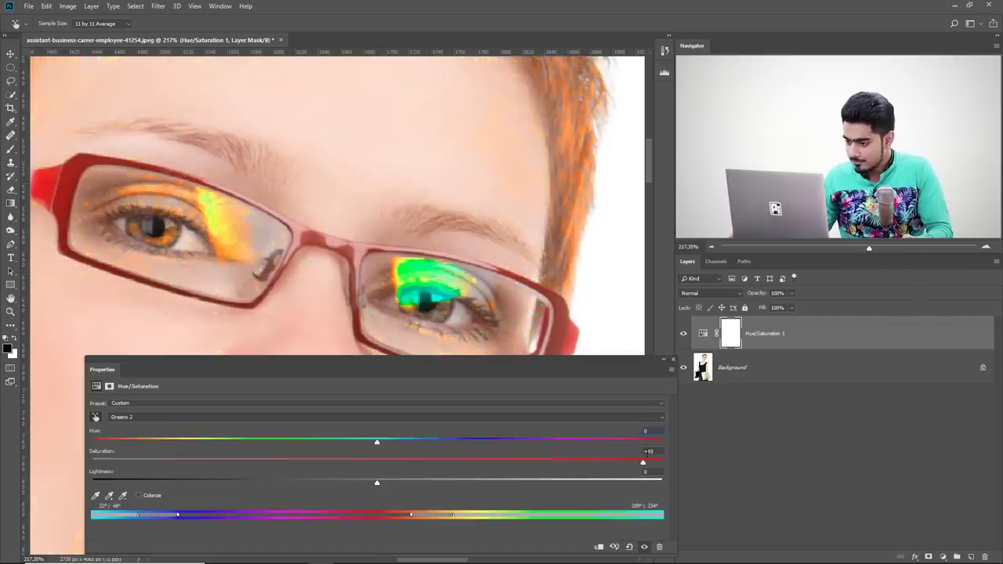
pyautogui.write('0')
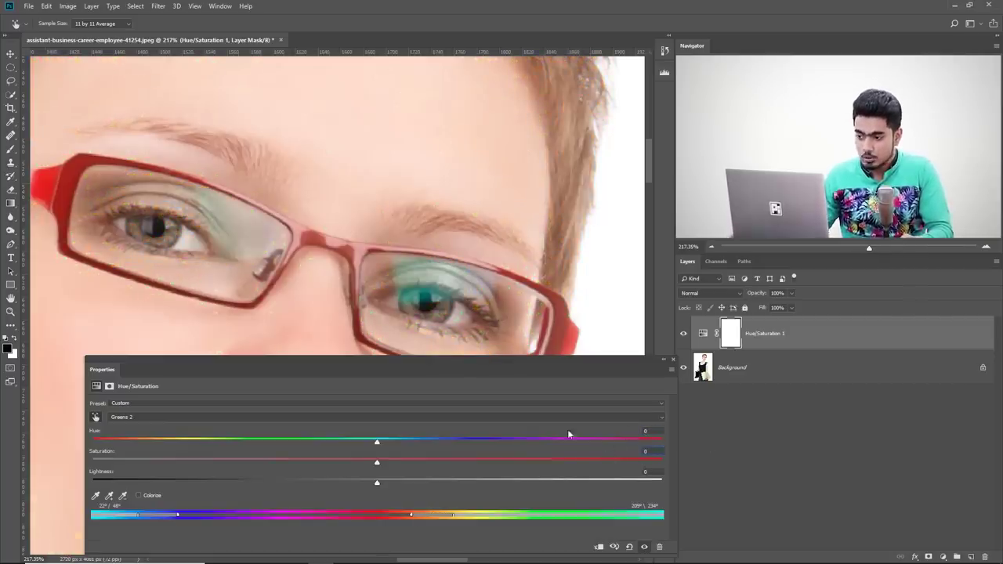
# - Try a hue of −67 on the glare and return the hue to 0
pyautogui.moveTo(377, 441)
pyautogui.mouseDown()
pyautogui.moveTo(243, 431)
pyautogui.moveTo(376, 444)
pyautogui.mouseUp()
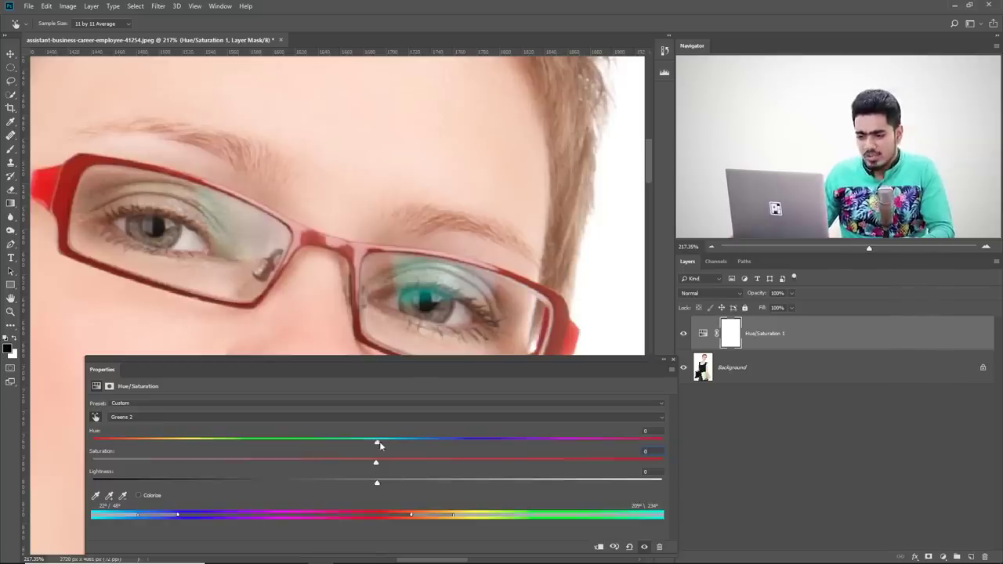
pyautogui.moveTo(376, 444); pyautogui.dragTo(224, 438)
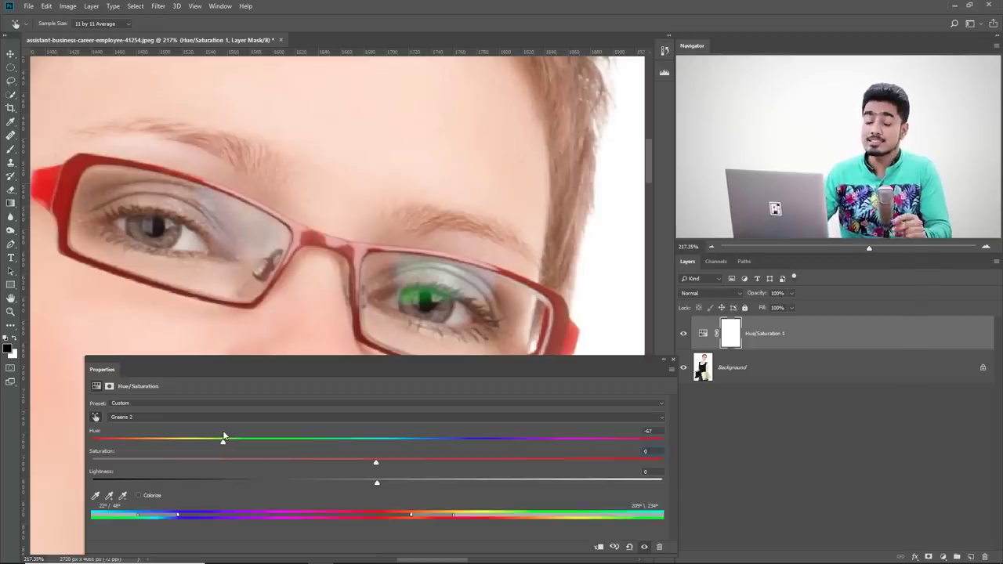
pyautogui.moveTo(224, 437); pyautogui.dragTo(376, 437)
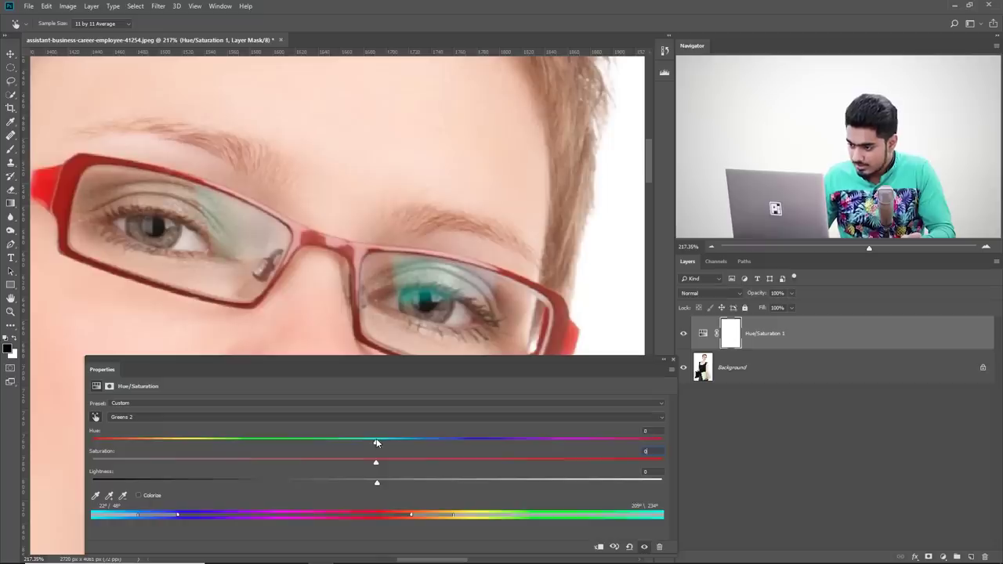
# - Set the saturation of the targeted color range to −100 and close the adjustment's properties
pyautogui.moveTo(376, 464); pyautogui.dragTo(3, 492)
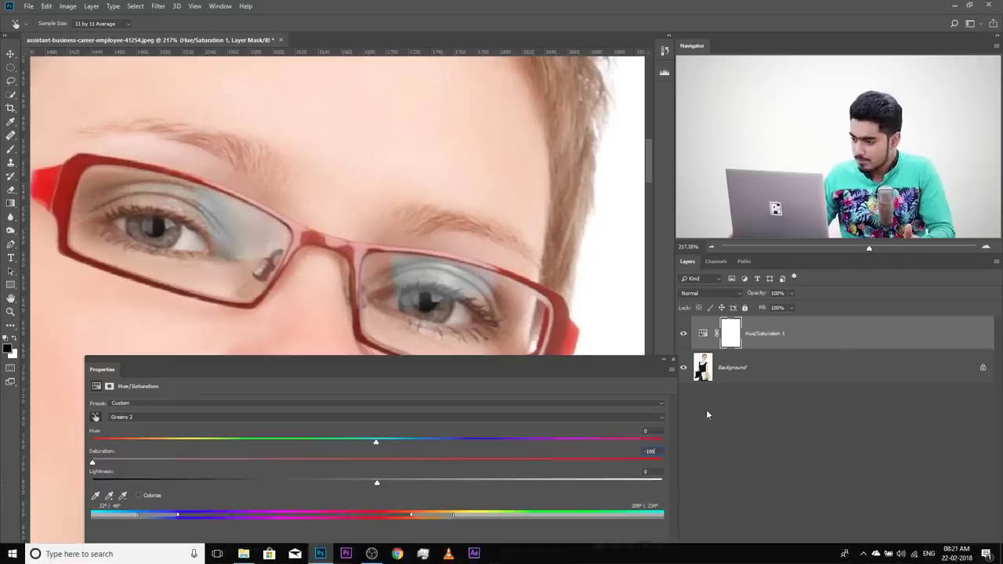
pyautogui.click(672, 360)
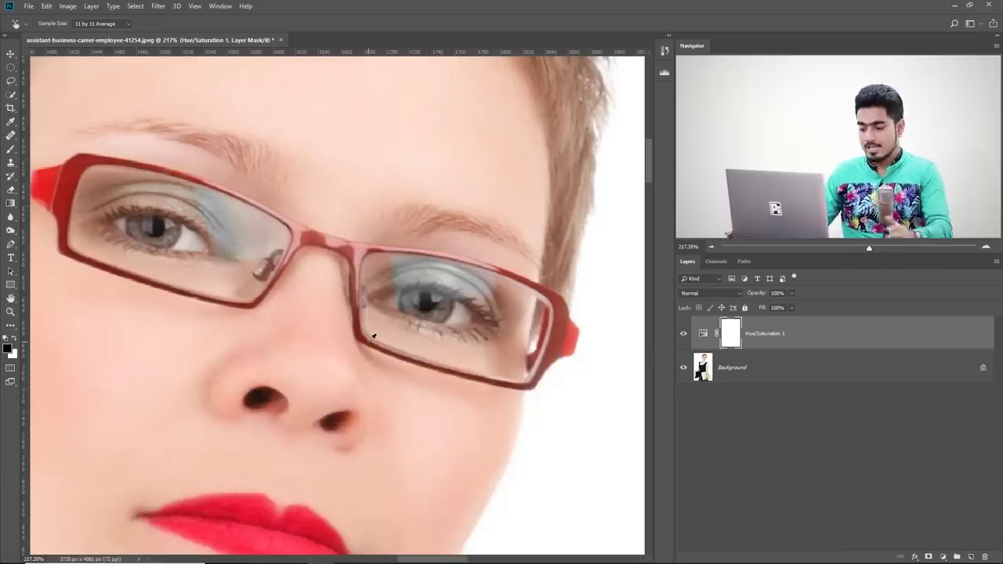
pyautogui.scroll(6, 373, 337)
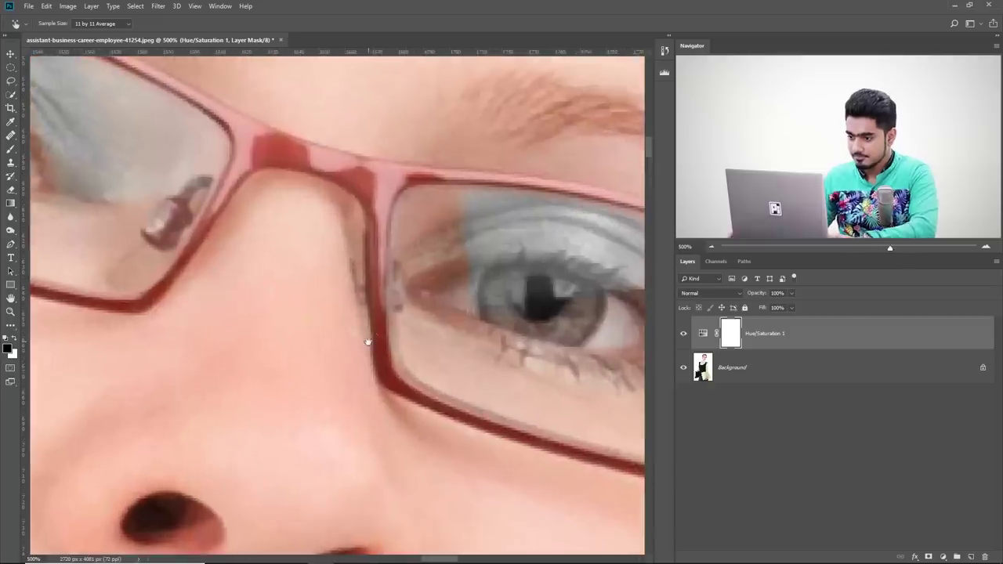
pyautogui.moveTo(370, 338); pyautogui.dragTo(144, 355)
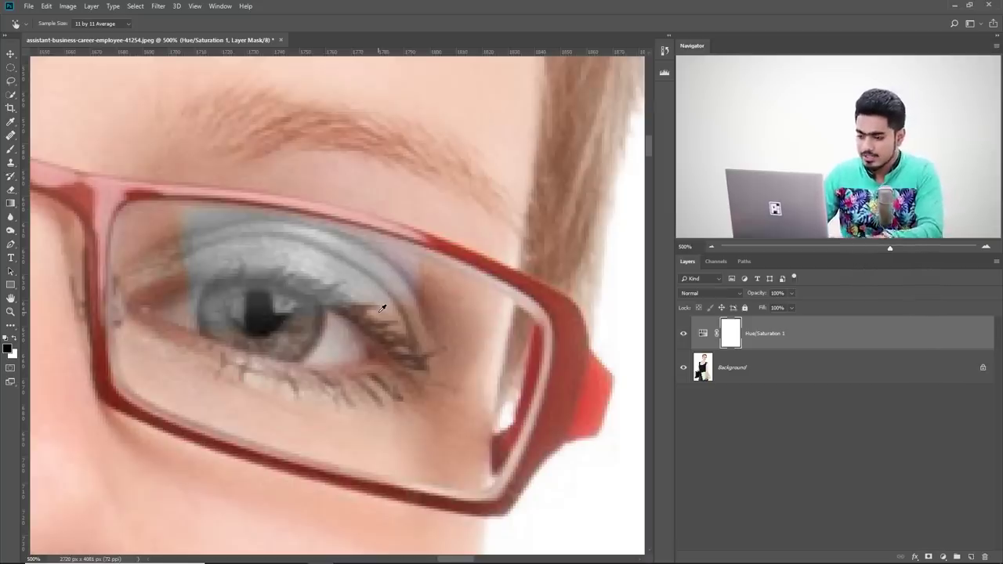
# - Add a solid gray (#797979) color fill layer above the Hue/Saturation layer and set its blend mode to Color
pyautogui.scroll(-2, 382, 308)
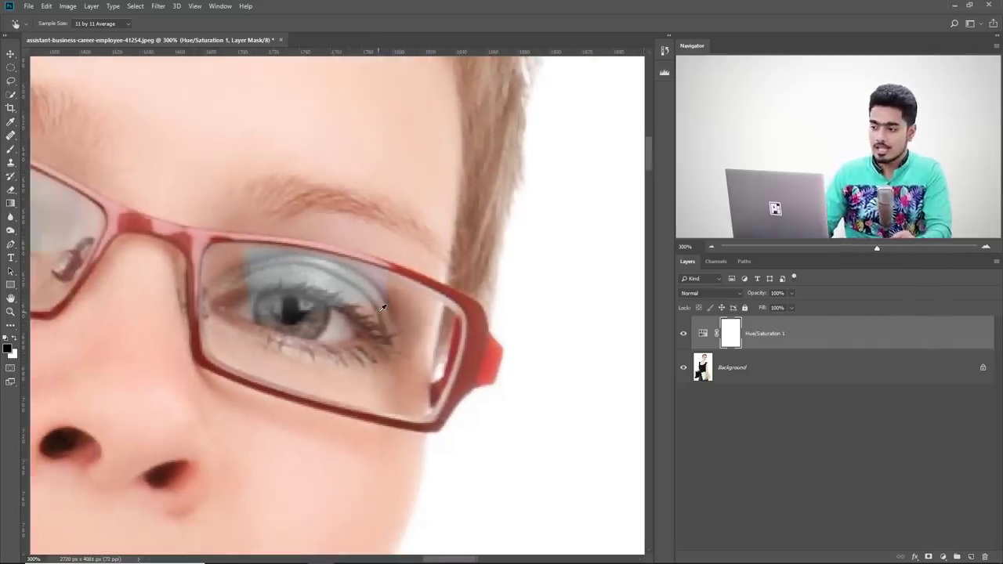
pyautogui.click(942, 557)
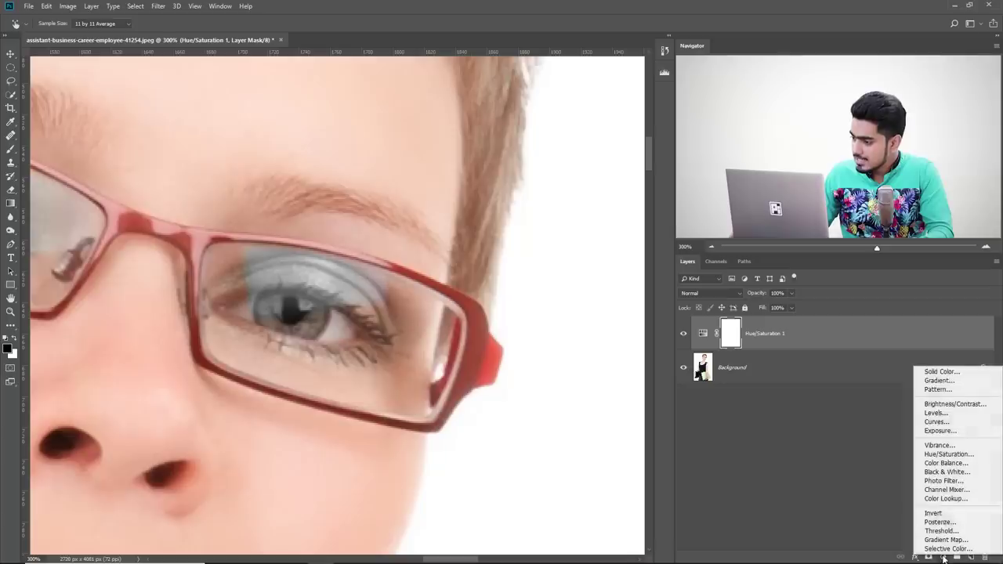
pyautogui.click(949, 379)
pyautogui.moveTo(833, 366); pyautogui.dragTo(672, 346)
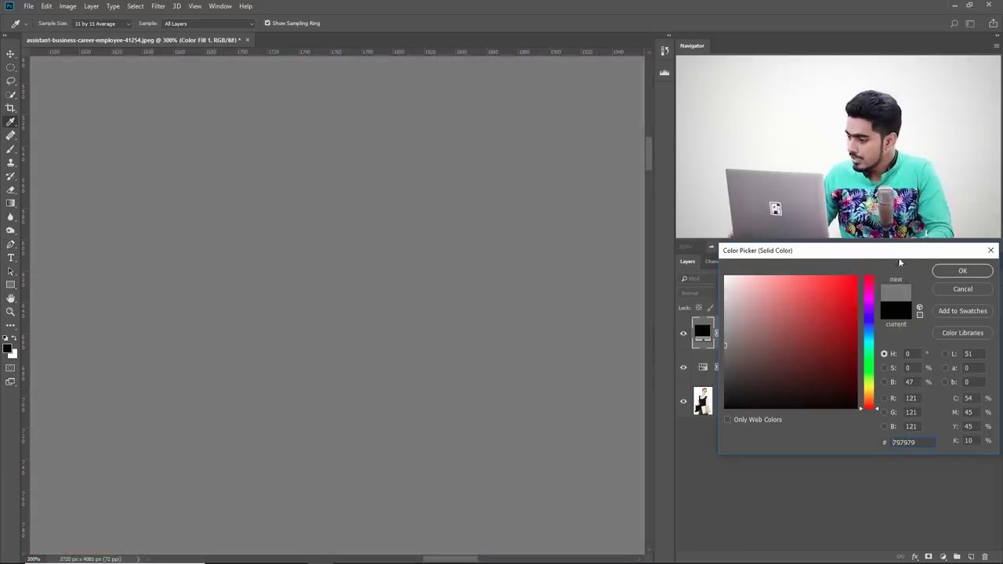
pyautogui.click(941, 278)
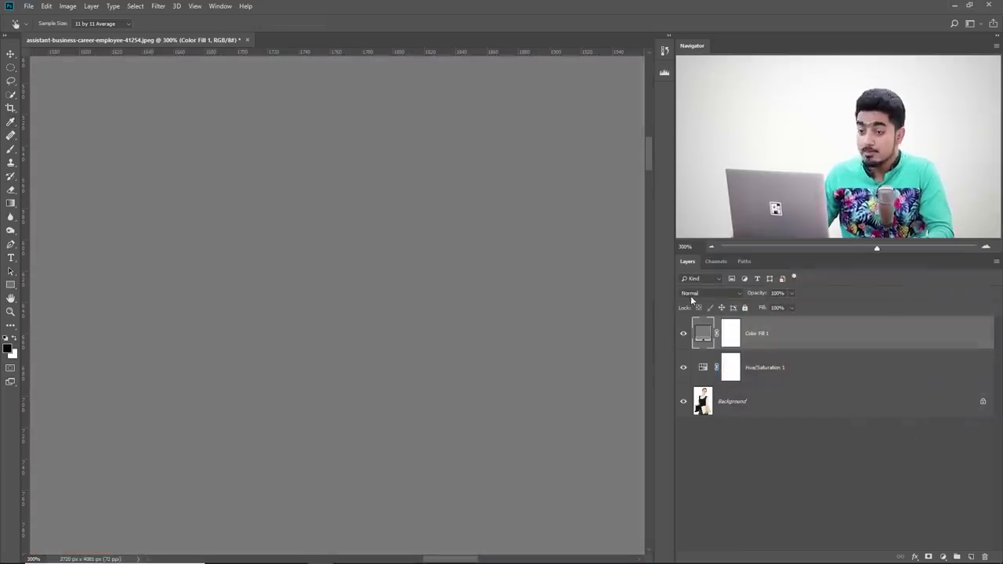
pyautogui.click(696, 297)
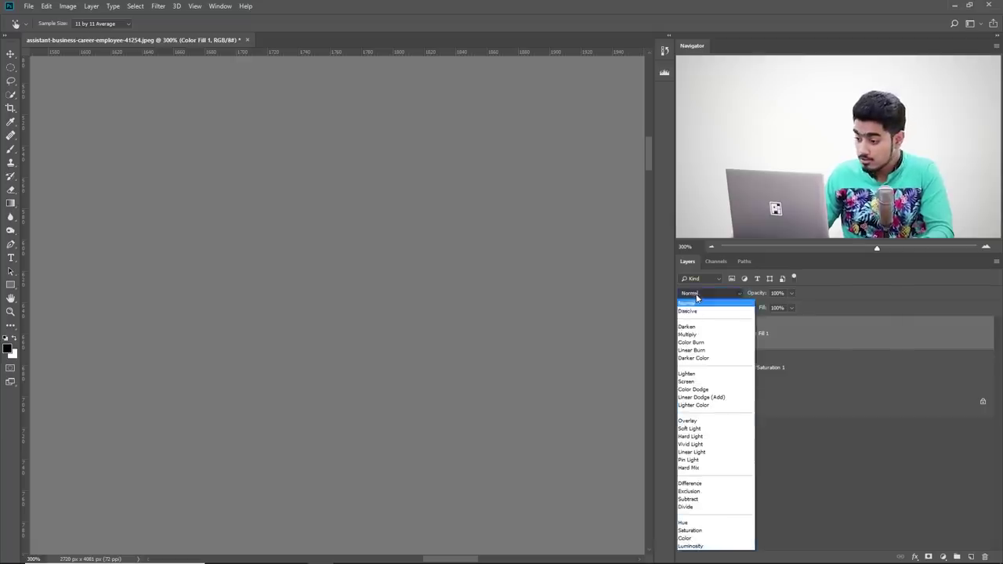
pyautogui.click(710, 540)
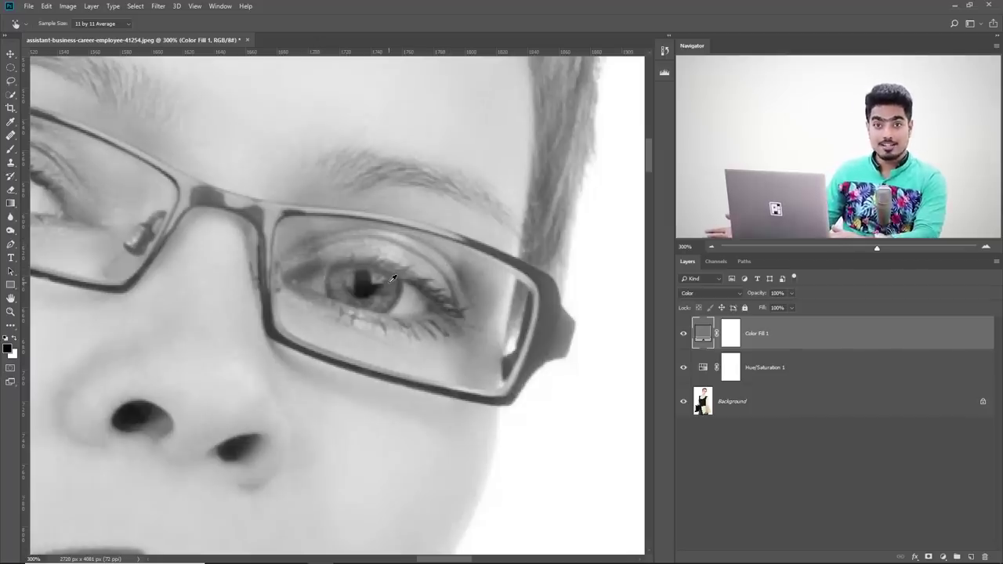
# - Hide the color fill layer, add a Black & White adjustment layer with default settings, and close its properties
pyautogui.click(682, 334)
pyautogui.click(944, 558)
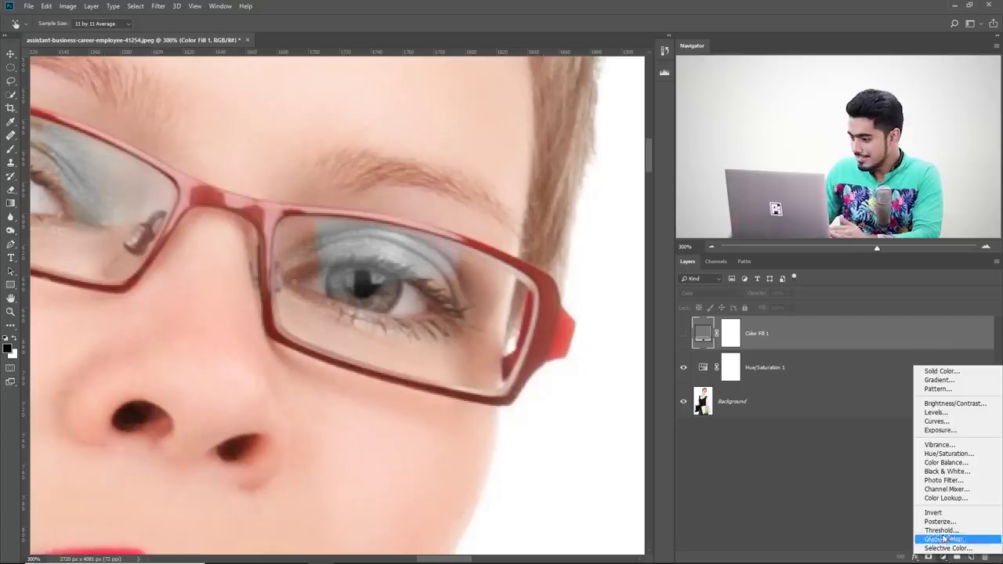
pyautogui.click(946, 472)
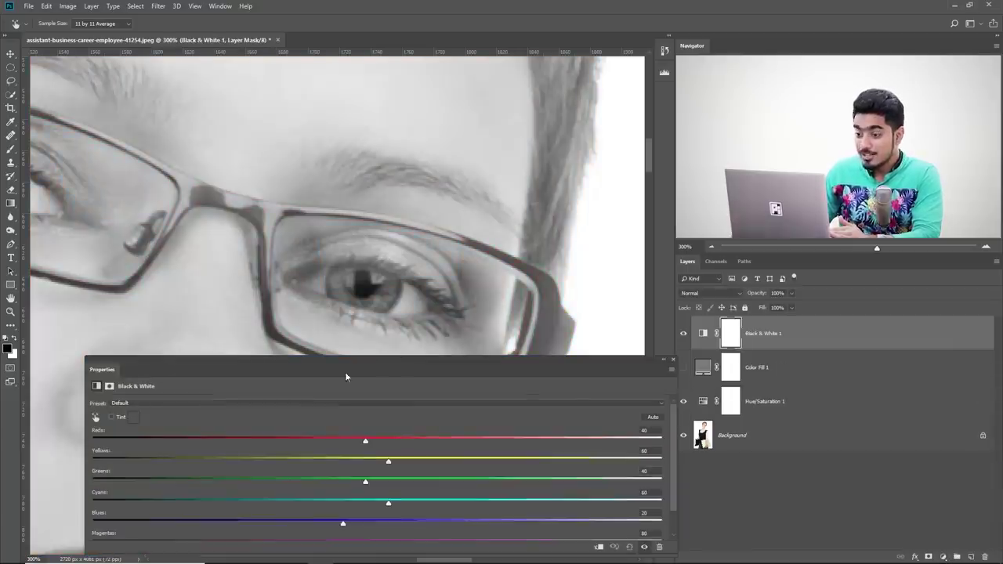
pyautogui.click(672, 362)
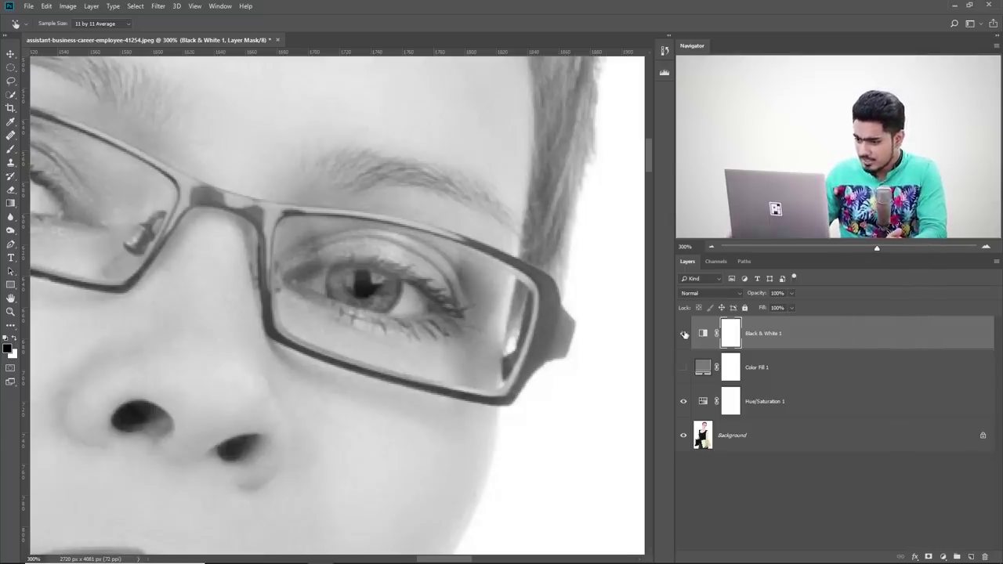
# - Hide the Black & White layer, show the color fill, and compare the two grayscale versions around the eye using the history states
pyautogui.click(685, 335)
pyautogui.click(683, 334)
pyautogui.click(683, 367)
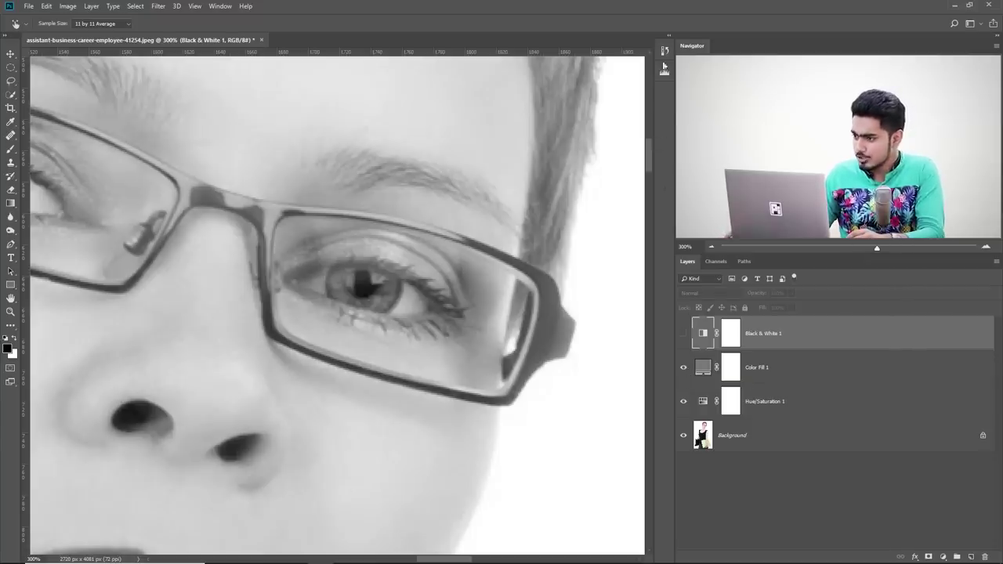
pyautogui.click(665, 50)
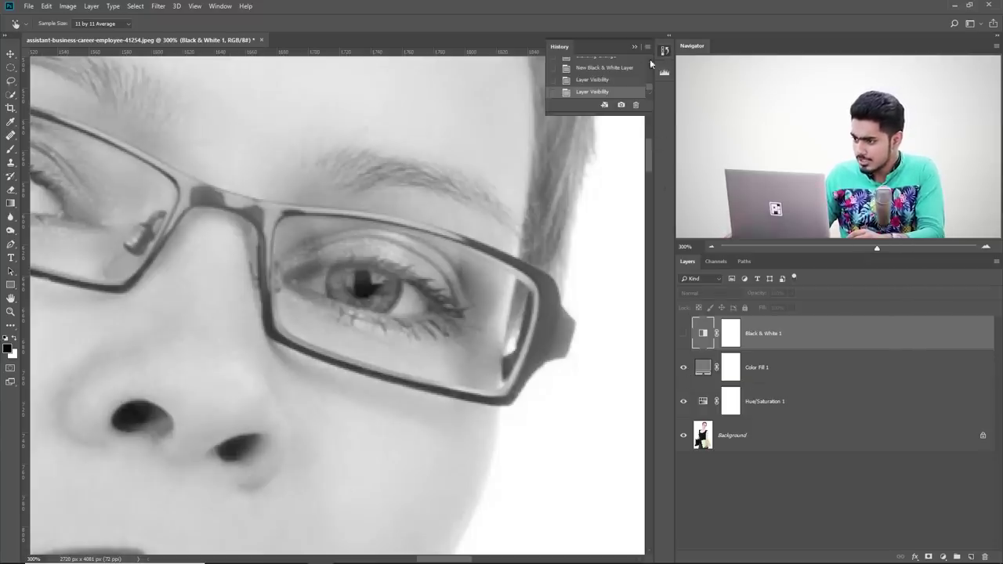
pyautogui.click(601, 69)
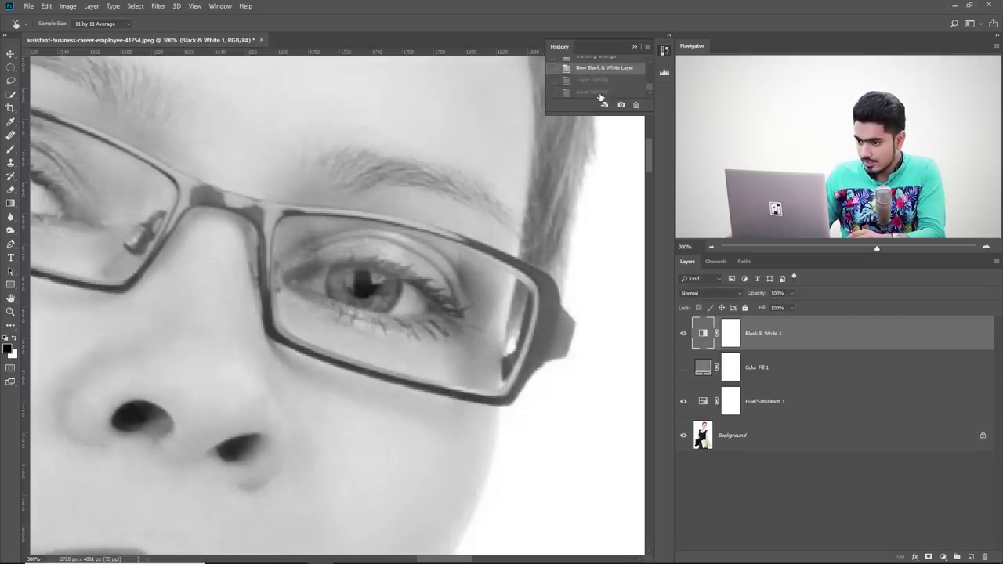
pyautogui.click(600, 93)
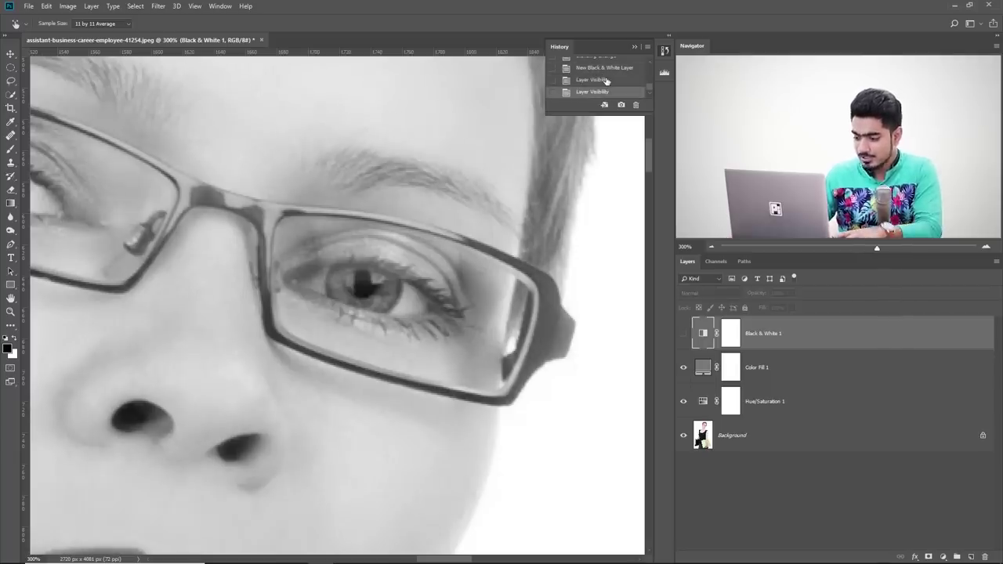
# - Compare the Black & White and color fill versions across the whole face by switching between their history states
pyautogui.hotkey('ctrl', '-')
pyautogui.hotkey('ctrl', '-')
pyautogui.hotkey('ctrl', '-')
pyautogui.moveTo(578, 158); pyautogui.dragTo(568, 56)
pyautogui.click(590, 69)
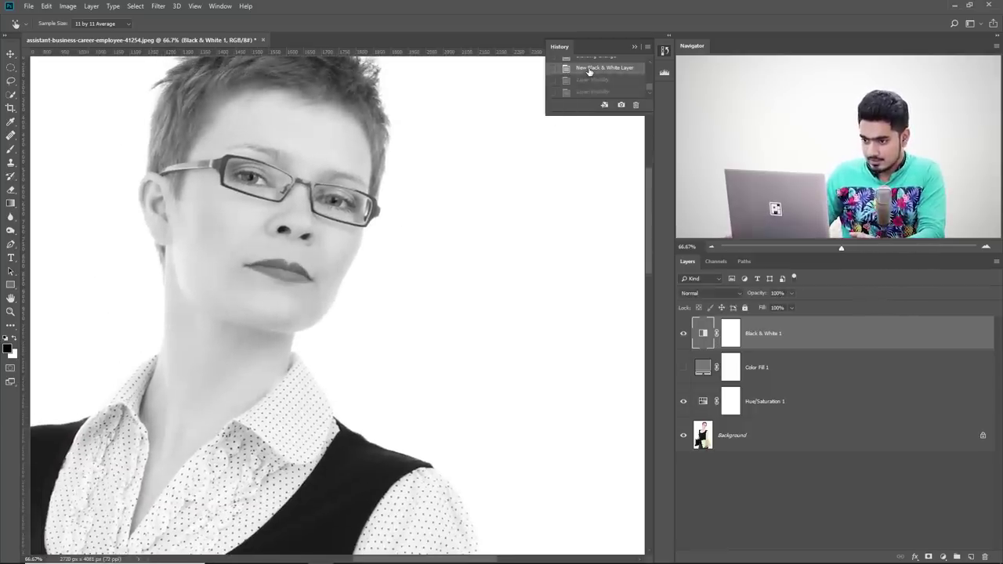
pyautogui.click(593, 92)
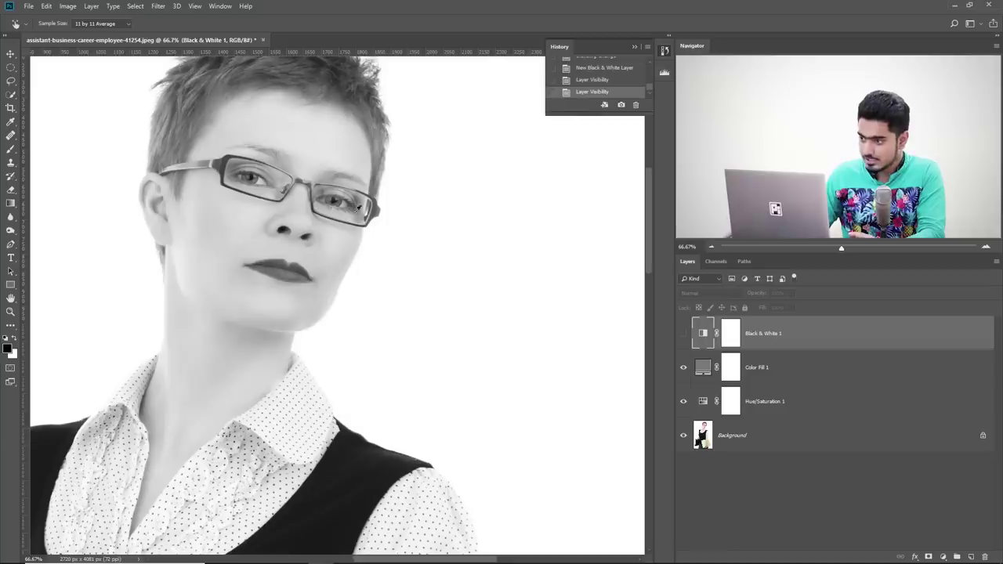
pyautogui.click(602, 69)
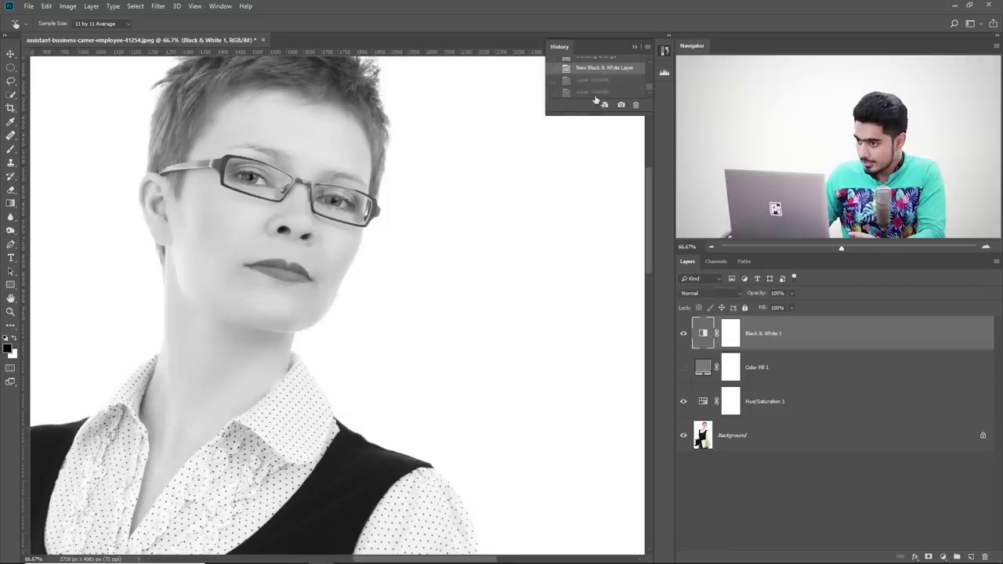
pyautogui.click(593, 92)
# - Delete the Black & White adjustment layer and close the history
pyautogui.moveTo(870, 403); pyautogui.dragTo(985, 558)
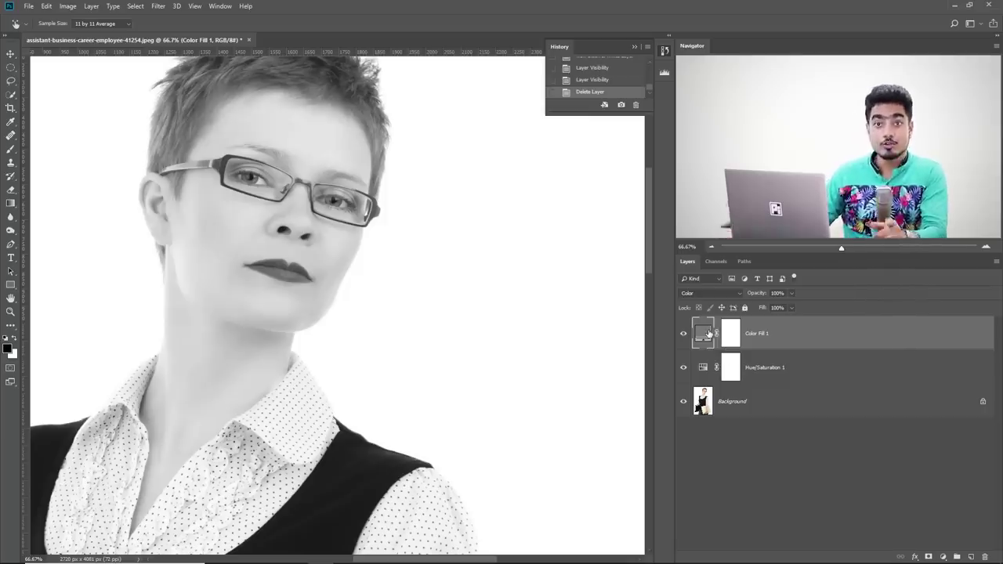
pyautogui.click(634, 46)
# - Add a Curves adjustment layer directly above the Hue/Saturation layer and narrow its properties so the eye stays in view
pyautogui.scroll(5, 323, 202)
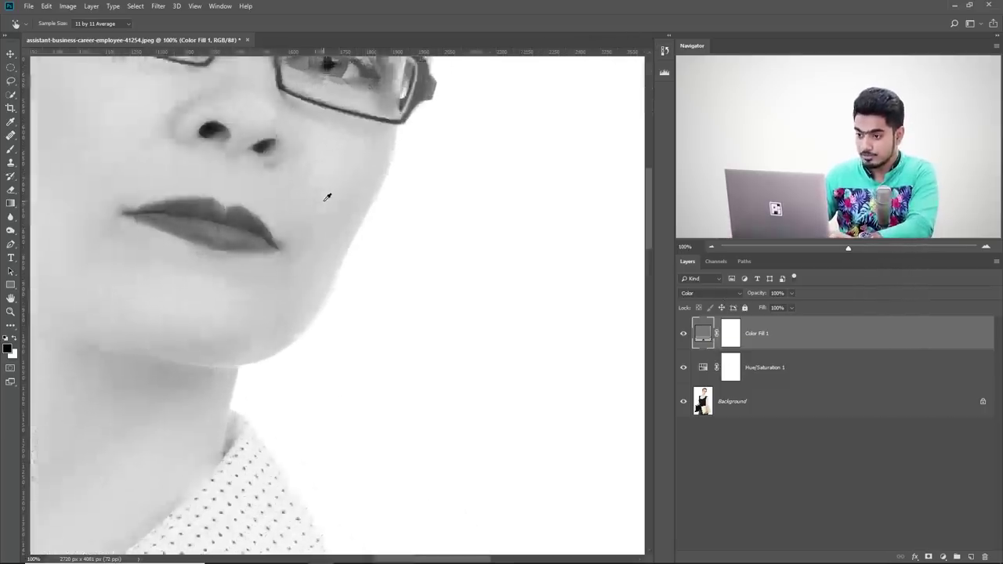
pyautogui.moveTo(357, 185); pyautogui.dragTo(445, 487)
pyautogui.moveTo(317, 212); pyautogui.dragTo(363, 322)
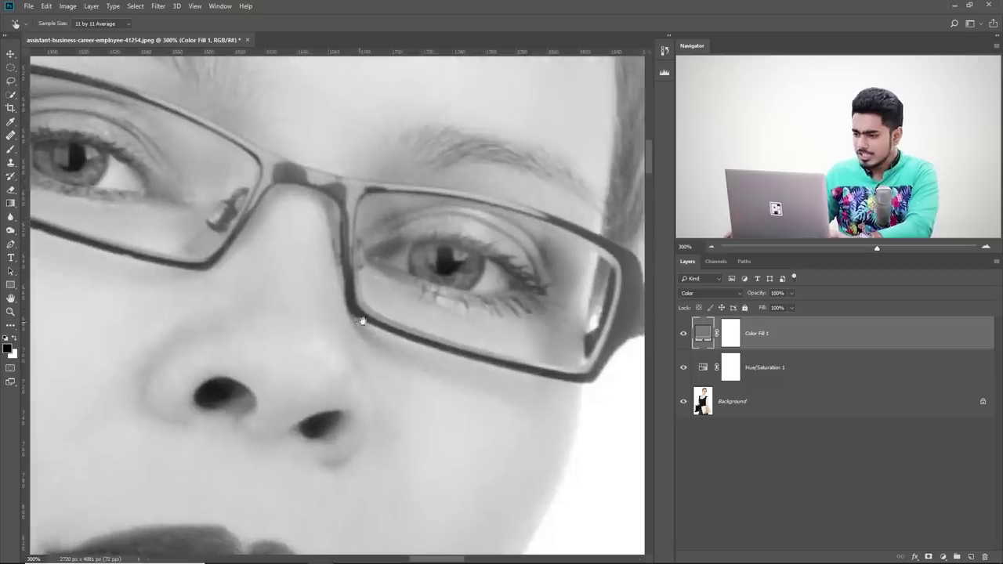
pyautogui.moveTo(426, 282); pyautogui.dragTo(426, 304)
pyautogui.click(772, 359)
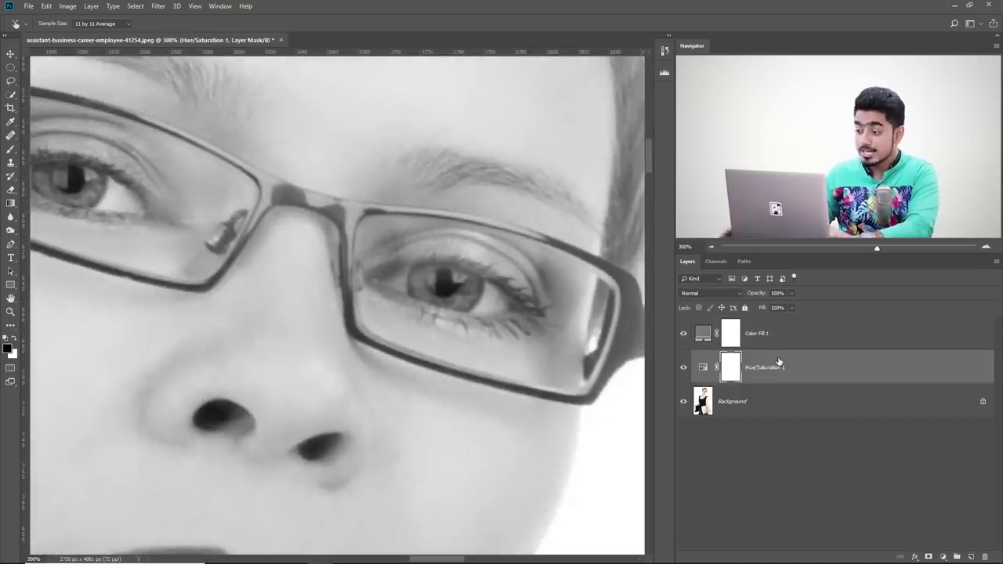
pyautogui.click(944, 557)
pyautogui.click(941, 417)
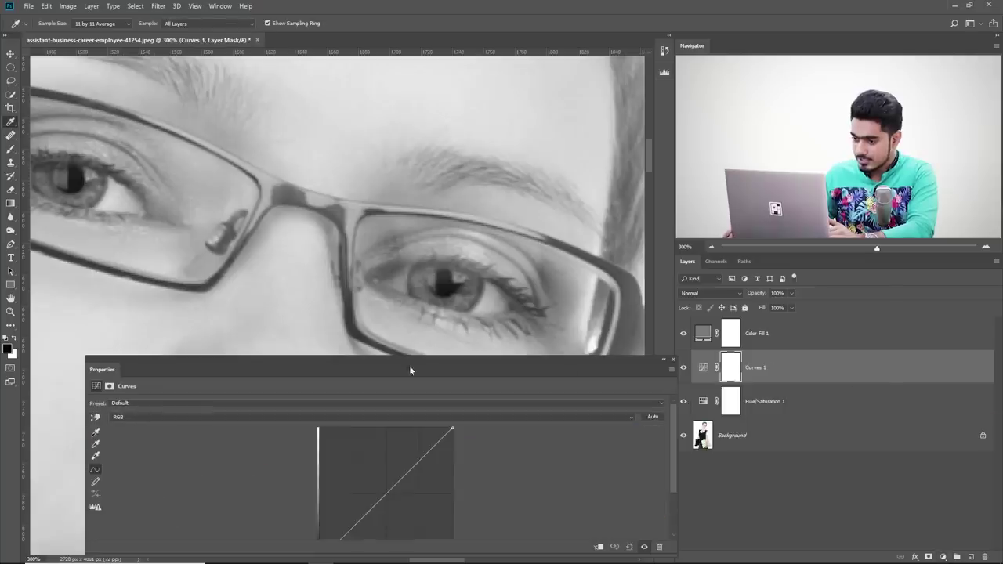
pyautogui.moveTo(320, 365); pyautogui.dragTo(644, 97)
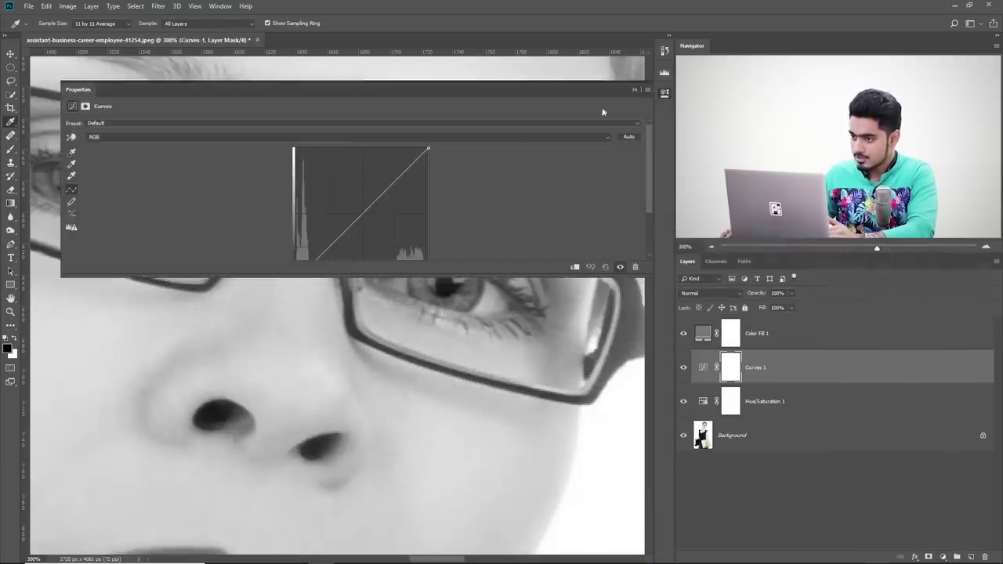
pyautogui.moveTo(59, 171); pyautogui.dragTo(495, 171)
pyautogui.moveTo(430, 207); pyautogui.dragTo(272, 201)
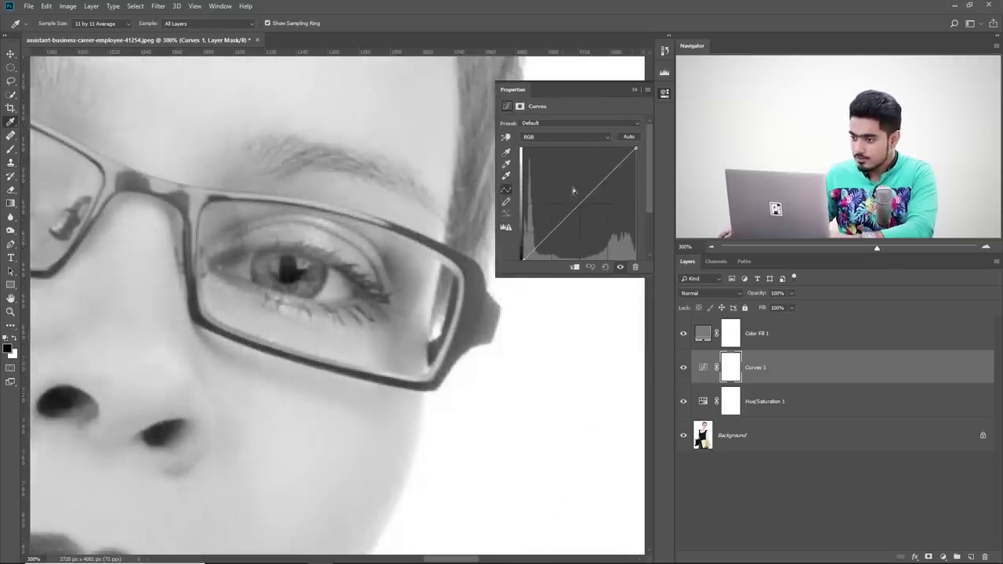
# - Darken the curve by shifting the black point slightly inward and adding a point at input 91, output 65
pyautogui.scroll(-2, 541, 221)
pyautogui.click(524, 195)
pyautogui.moveTo(524, 196)
pyautogui.mouseDown()
pyautogui.moveTo(544, 199)
pyautogui.moveTo(530, 197)
pyautogui.mouseUp()
pyautogui.moveTo(561, 163); pyautogui.dragTo(564, 167)
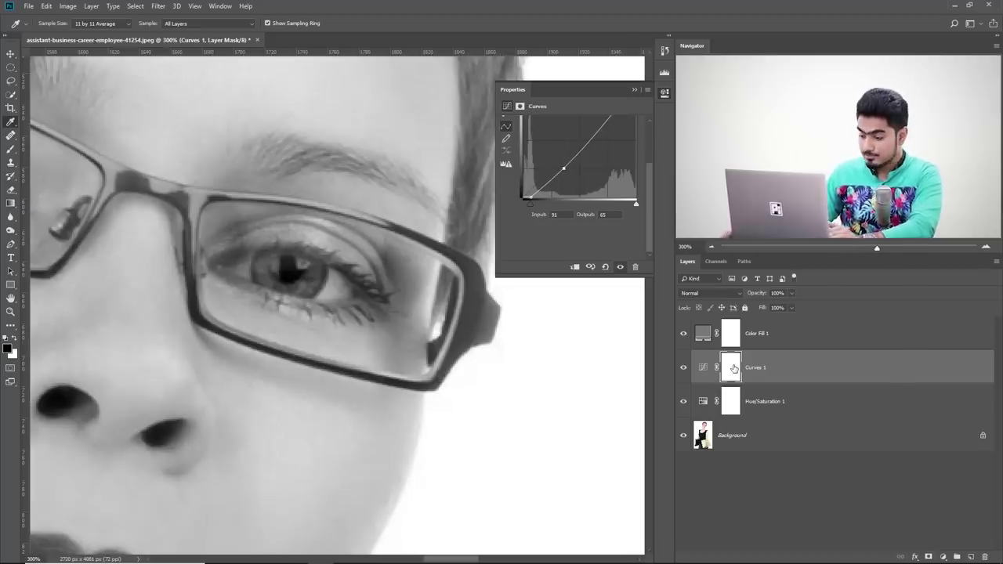
# - Invert the Curves layer mask to black and ready the Brush tool with white as the foreground color
pyautogui.hotkey('ctrl', 'i')
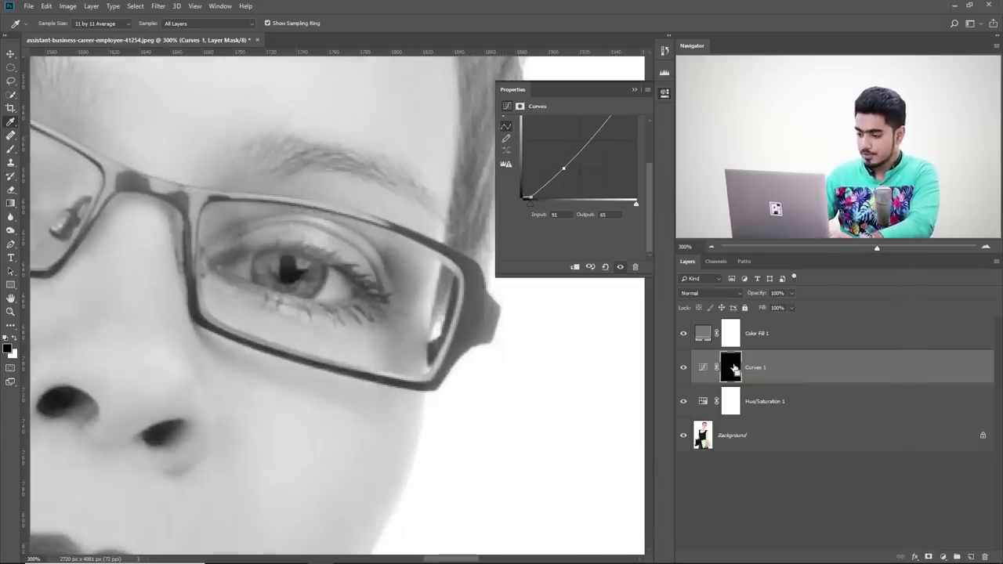
pyautogui.hotkey('ctrl', '+')
pyautogui.hotkey('ctrl', '+')
pyautogui.click(11, 148)
pyautogui.press('x')
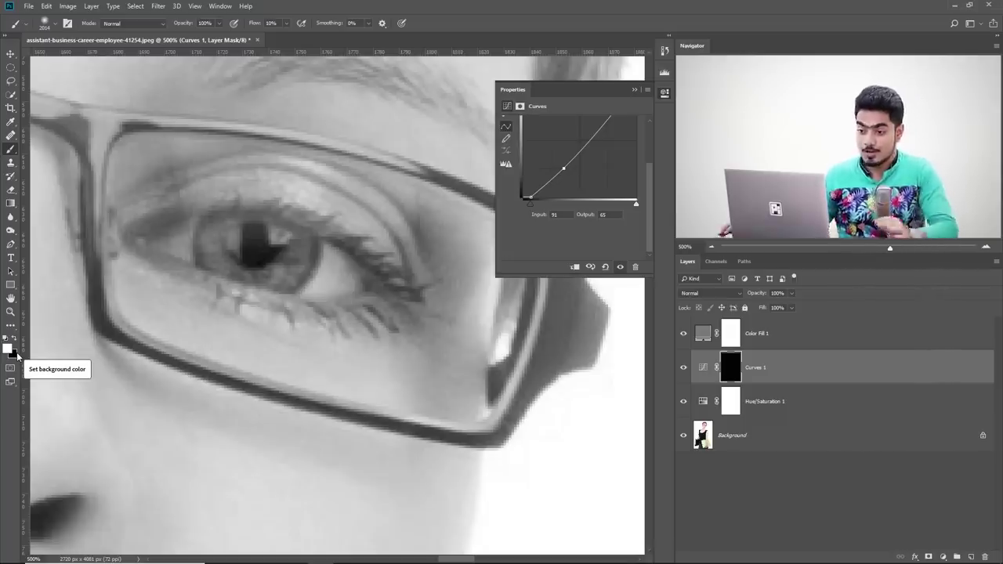
# - Shrink the brush to about 10 px and set its flow to 5%
pyautogui.moveTo(253, 201)
pyautogui.mouseDown()
pyautogui.moveTo(300, 206)
pyautogui.moveTo(132, 208)
pyautogui.mouseUp()
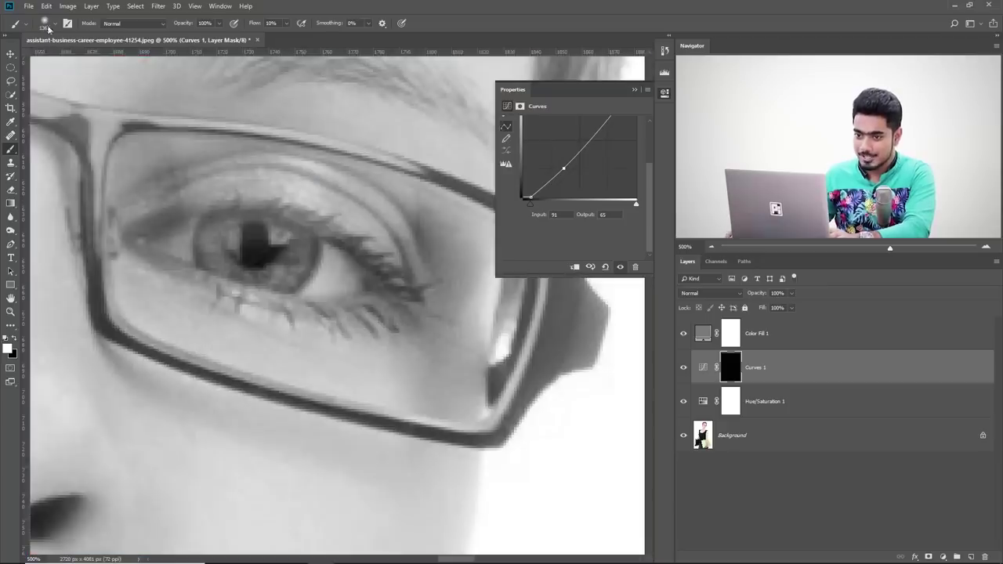
pyautogui.click(52, 32)
pyautogui.click(69, 57)
pyautogui.moveTo(248, 169)
pyautogui.mouseDown()
pyautogui.moveTo(254, 161)
pyautogui.moveTo(247, 196)
pyautogui.mouseUp()
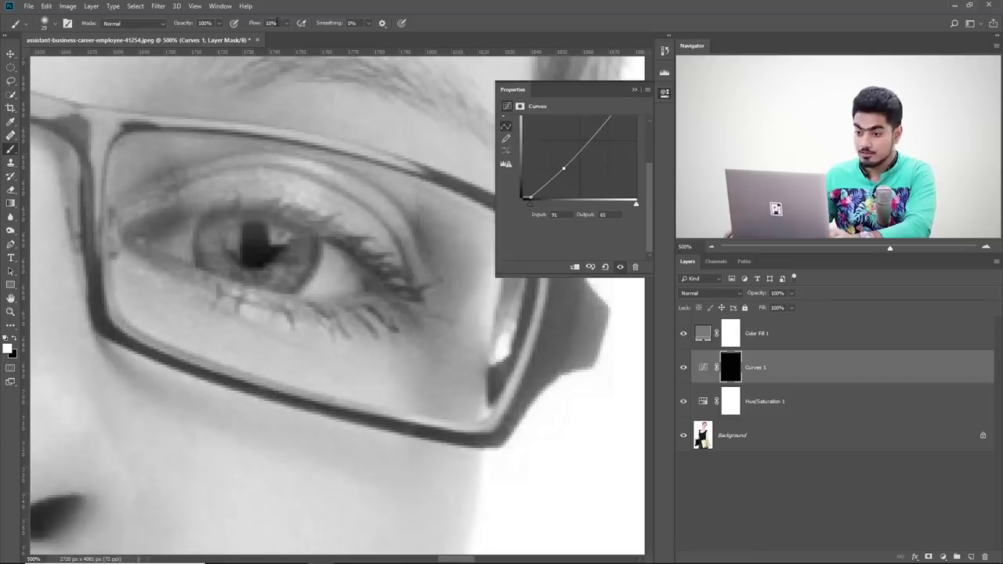
pyautogui.moveTo(178, 214)
pyautogui.mouseDown()
pyautogui.moveTo(166, 212)
pyautogui.moveTo(190, 185)
pyautogui.moveTo(196, 208)
pyautogui.mouseUp()
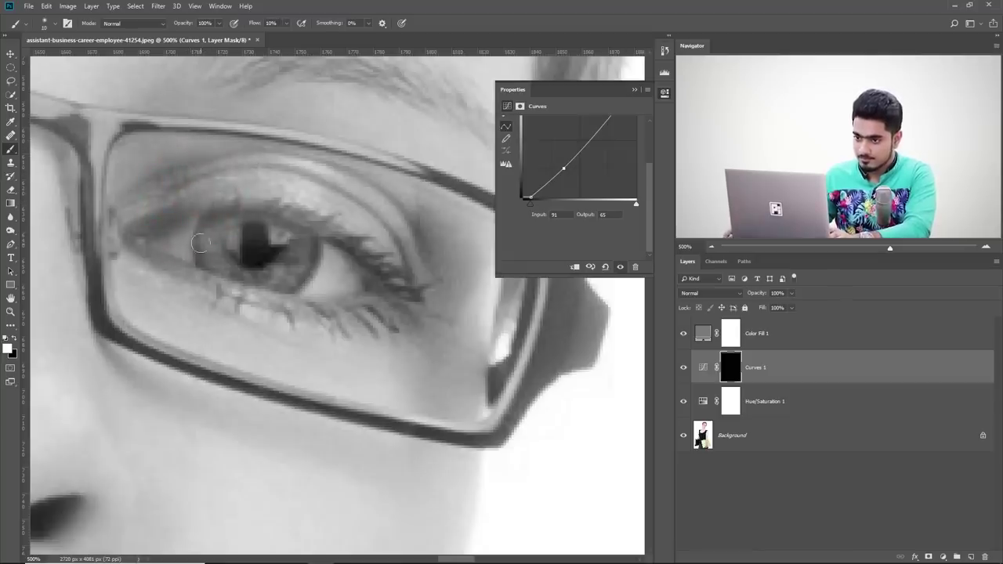
pyautogui.click(276, 24)
pyautogui.write('5')
# - Paint white on the Curves mask over the bright patches of the upper eyelid and eye behind the lens, enlarging the brush slightly
pyautogui.moveTo(205, 269)
pyautogui.mouseDown()
pyautogui.moveTo(225, 238)
pyautogui.moveTo(255, 237)
pyautogui.mouseUp()
pyautogui.press(']')
pyautogui.moveTo(377, 189); pyautogui.dragTo(323, 245)
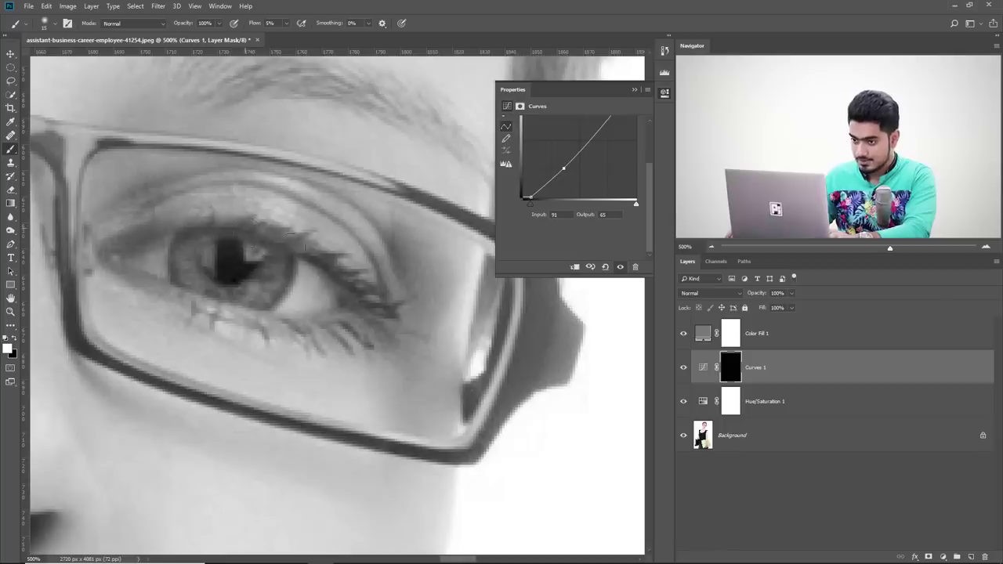
pyautogui.moveTo(180, 202); pyautogui.dragTo(185, 202)
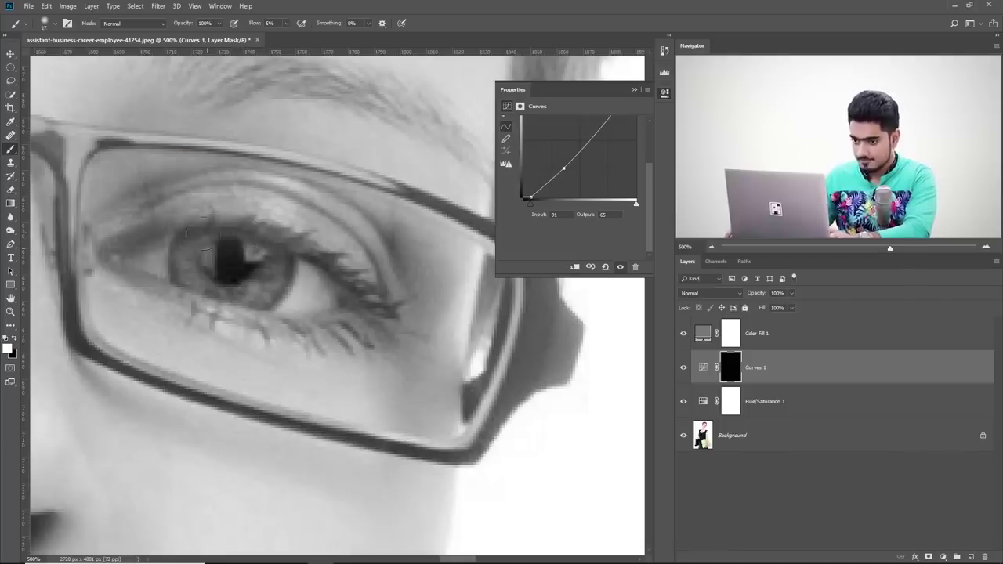
pyautogui.hotkey('ctrl', '-')
pyautogui.moveTo(284, 214); pyautogui.dragTo(329, 281)
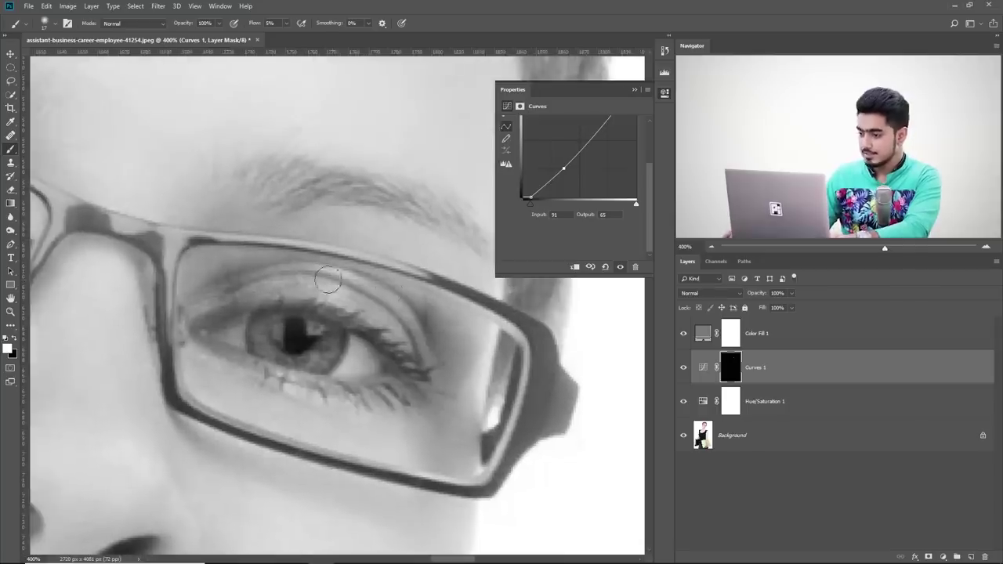
# - Toggle the Curves layer's visibility to compare the eye with and without the painted darkening
pyautogui.click(682, 367)
pyautogui.click(682, 368)
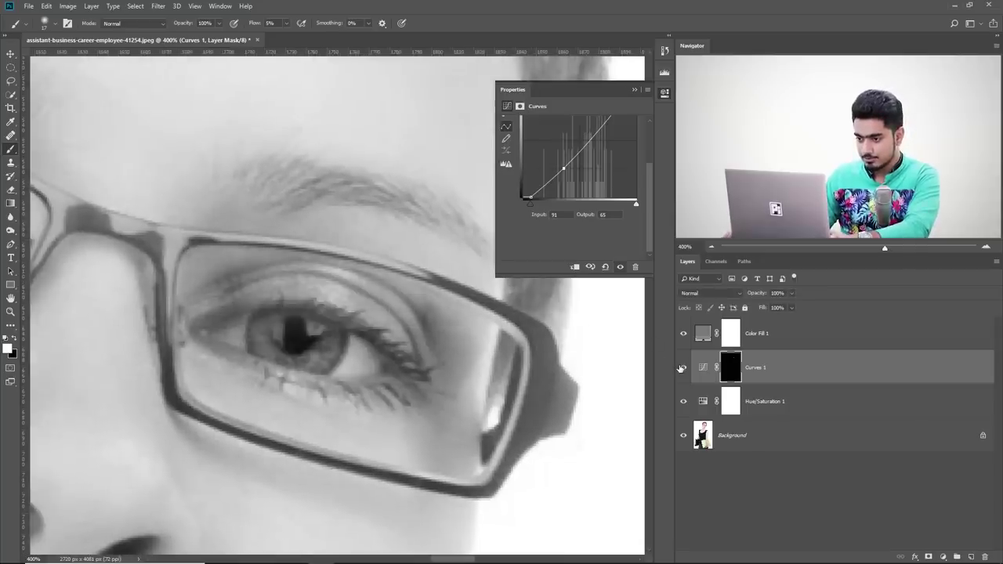
pyautogui.click(682, 368)
pyautogui.click(682, 368)
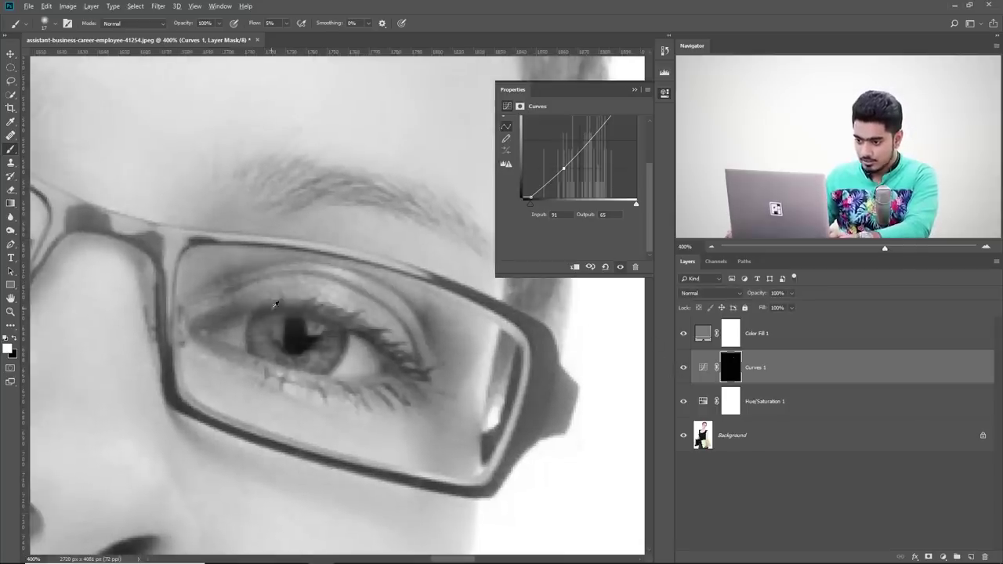
pyautogui.scroll(1, 287, 329)
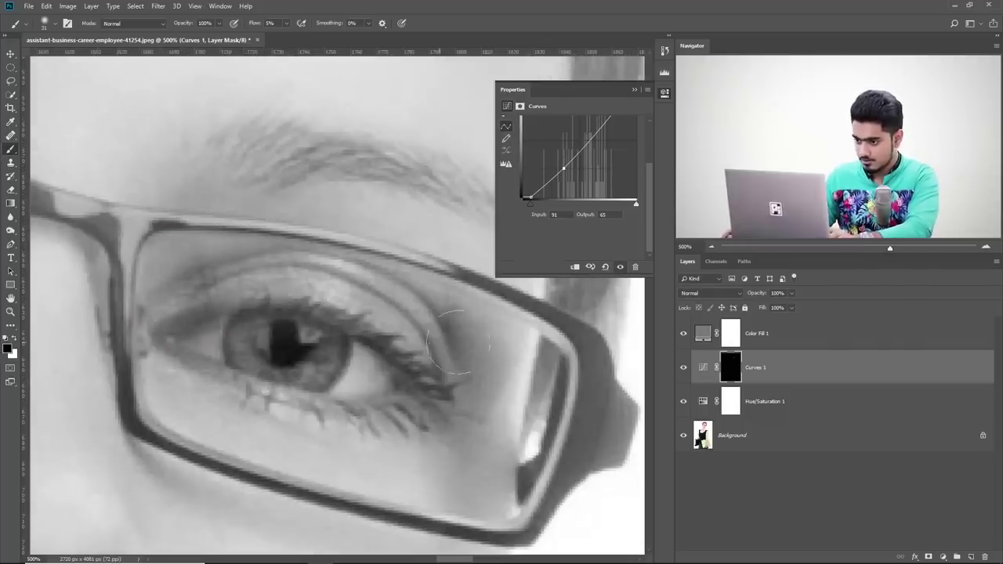
# - Compare the eye behind the lens with the Curves 1 layer hidden and shown, both close up and from farther out
pyautogui.click(683, 369)
pyautogui.click(682, 368)
pyautogui.click(683, 368)
pyautogui.click(682, 368)
pyautogui.scroll(-5, 612, 392)
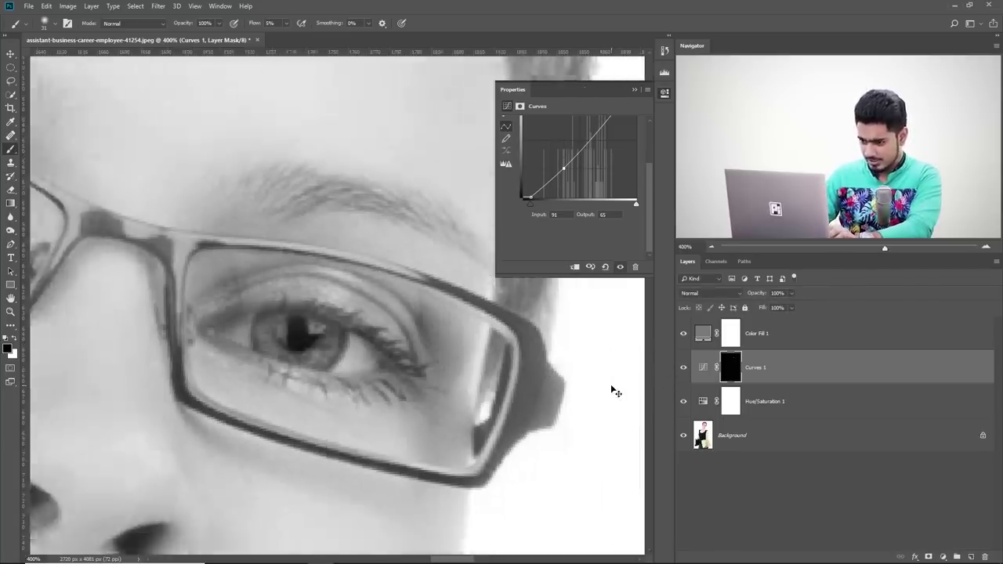
pyautogui.hotkey('ctrl', '-')
pyautogui.moveTo(440, 359); pyautogui.dragTo(478, 369)
pyautogui.click(683, 368)
pyautogui.click(683, 368)
pyautogui.scroll(5, 526, 335)
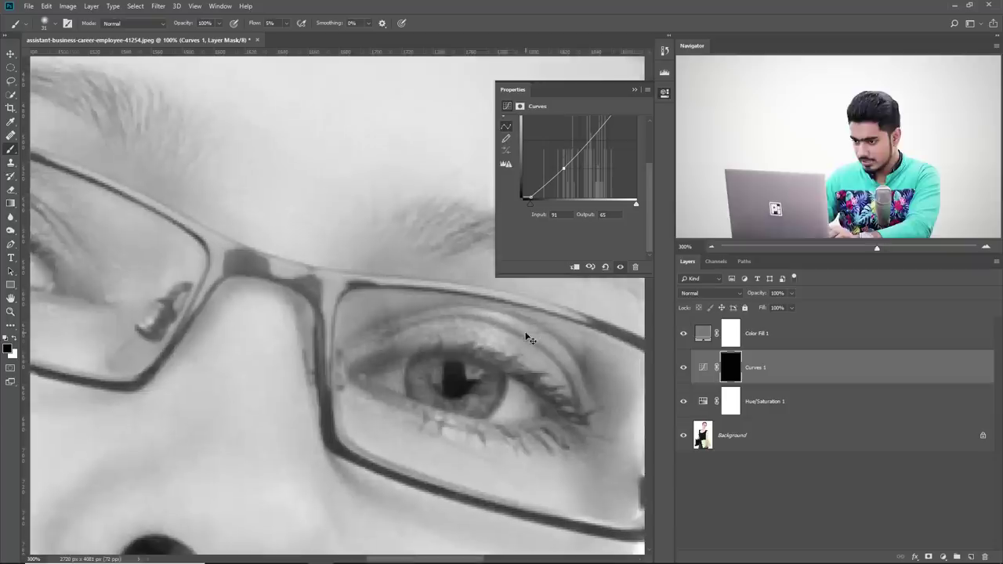
# - Paint black on the Curves 1 mask around the inner eye corner, varying the brush between about 16 and 28 px
pyautogui.moveTo(526, 334); pyautogui.dragTo(468, 341)
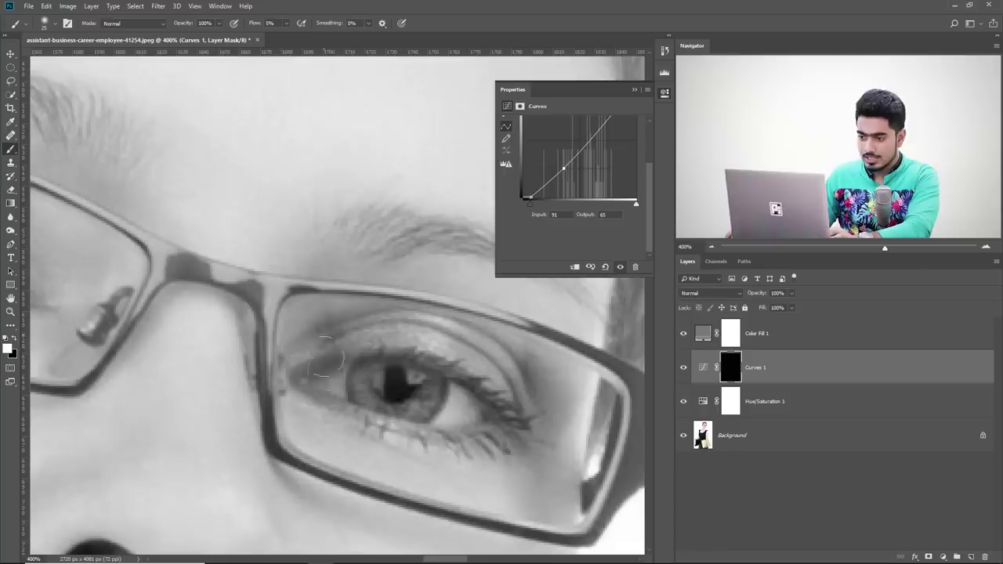
pyautogui.press('x')
pyautogui.press('[')
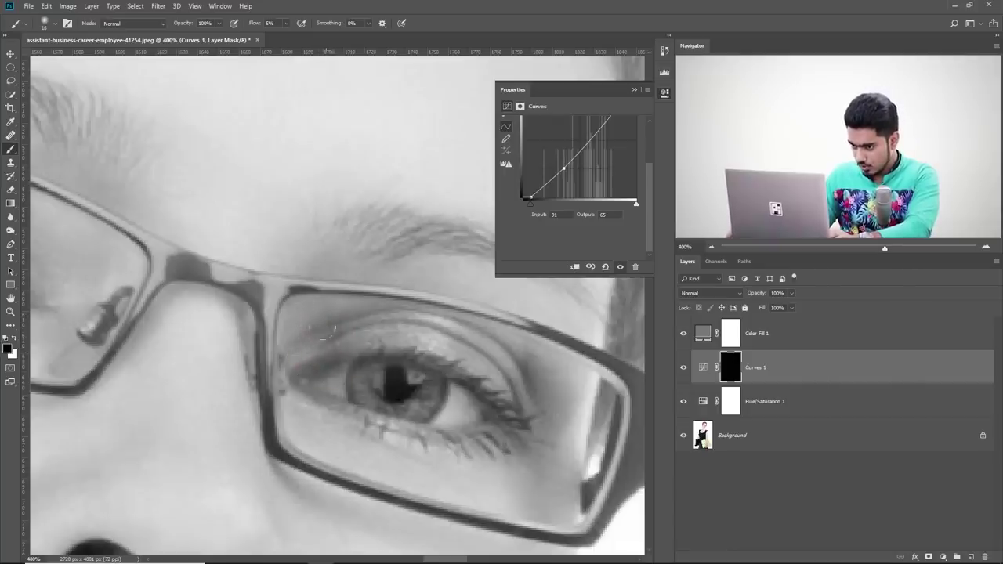
pyautogui.keyDown('alt'); pyautogui.rightClick(312, 338); pyautogui.keyUp('alt')
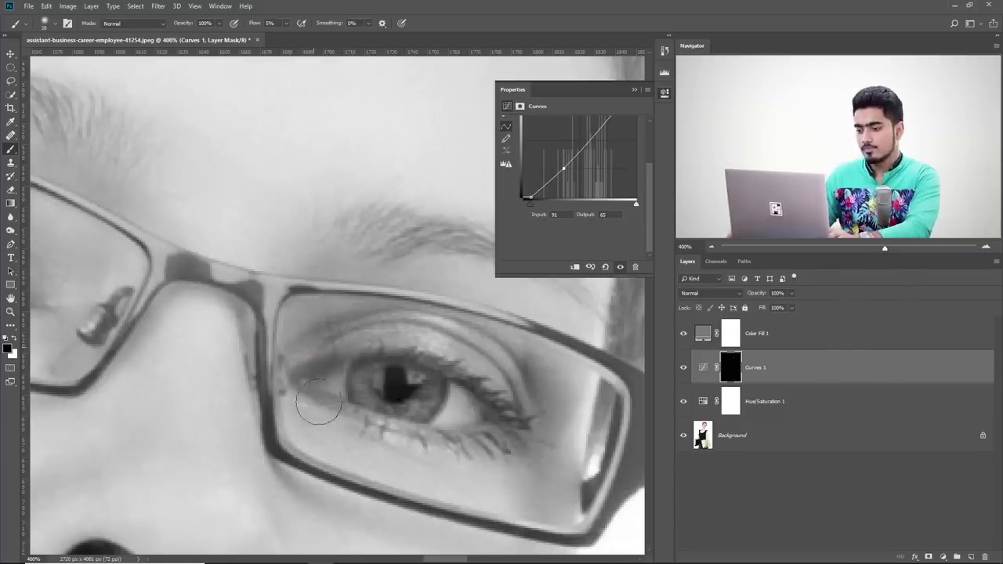
pyautogui.hotkey('ctrl', '-')
pyautogui.hotkey('ctrl', '-')
pyautogui.moveTo(349, 371); pyautogui.dragTo(357, 341)
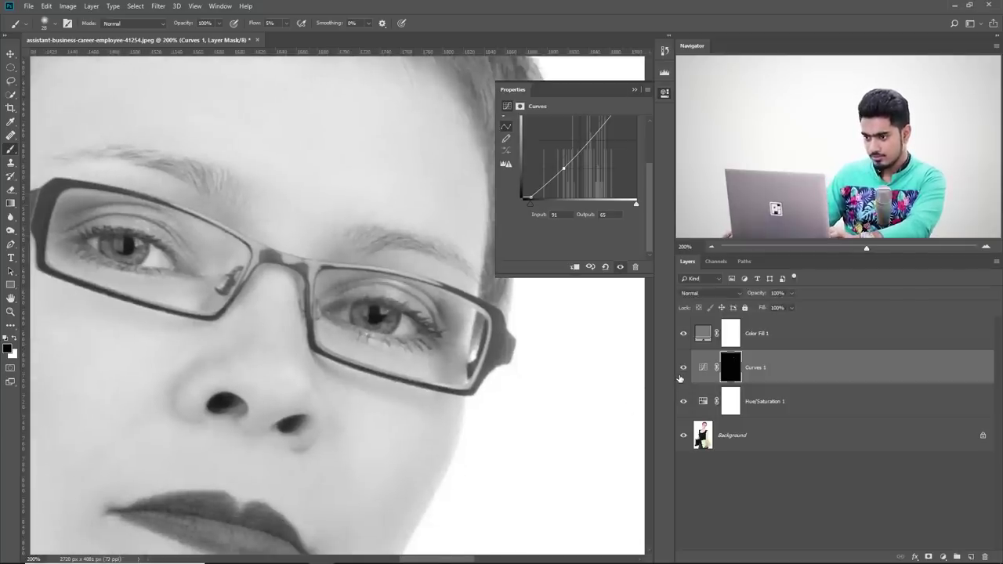
# - Paint white on the Curves 1 mask over the iris area with a brush of about 20 px
pyautogui.hotkey('ctrl', '+')
pyautogui.hotkey('ctrl', '+')
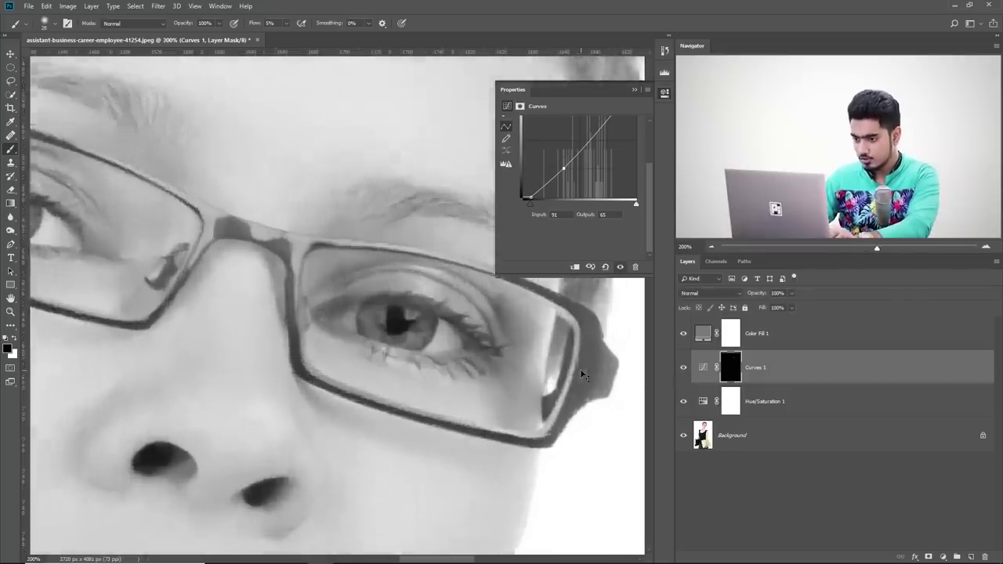
pyautogui.keyDown('alt'); pyautogui.rightClick(457, 343); pyautogui.keyUp('alt')
pyautogui.press('x')
pyautogui.moveTo(421, 332)
pyautogui.mouseDown()
pyautogui.moveTo(415, 317)
pyautogui.moveTo(447, 322)
pyautogui.moveTo(378, 324)
pyautogui.moveTo(446, 311)
pyautogui.moveTo(419, 330)
pyautogui.mouseUp()
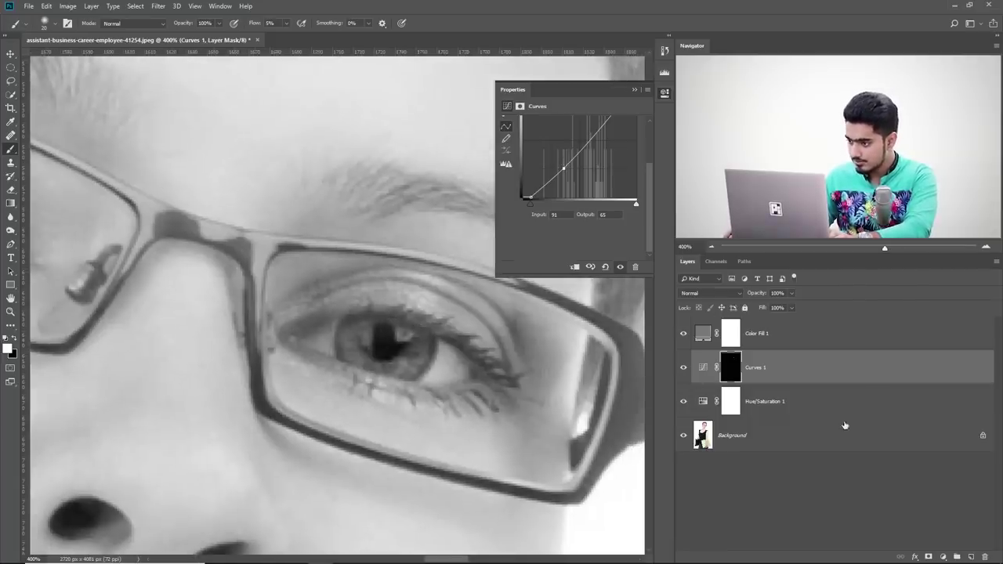
# - Add a second Curves adjustment layer, move its black point to input 14, output 0, and invert its mask to black
pyautogui.moveTo(564, 167); pyautogui.dragTo(567, 170)
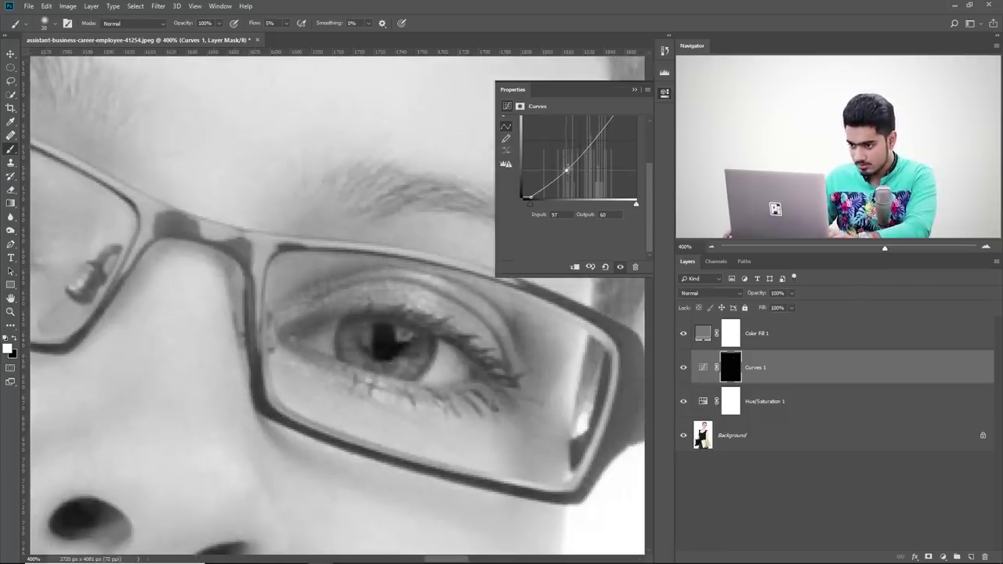
pyautogui.hotkey('ctrl', 'z')
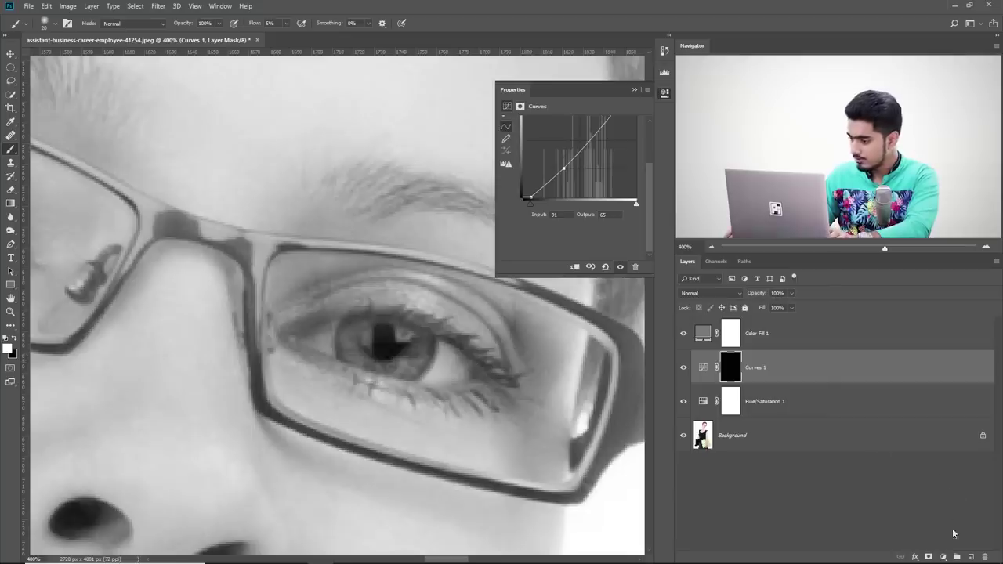
pyautogui.click(944, 557)
pyautogui.click(935, 426)
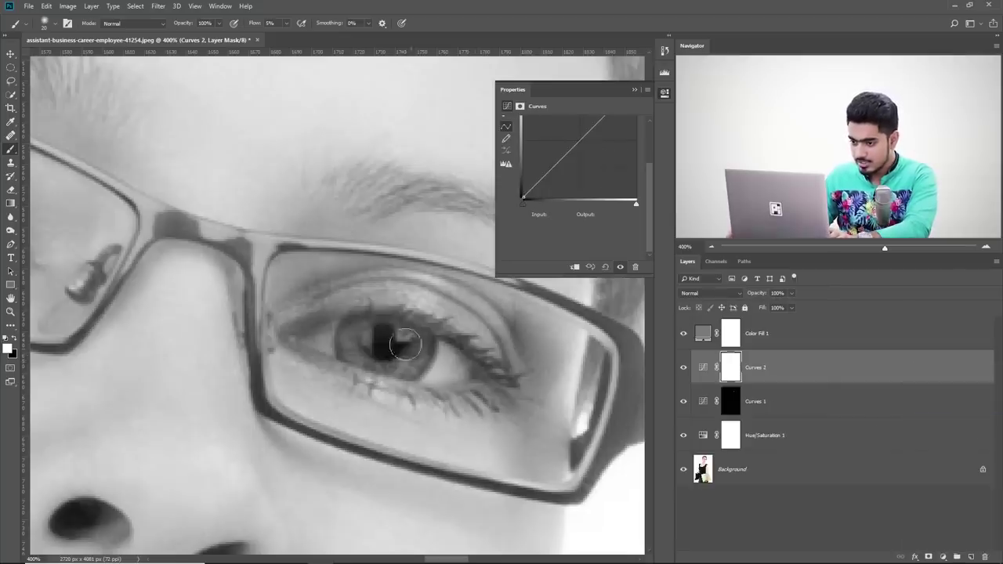
pyautogui.moveTo(523, 196); pyautogui.dragTo(528, 197)
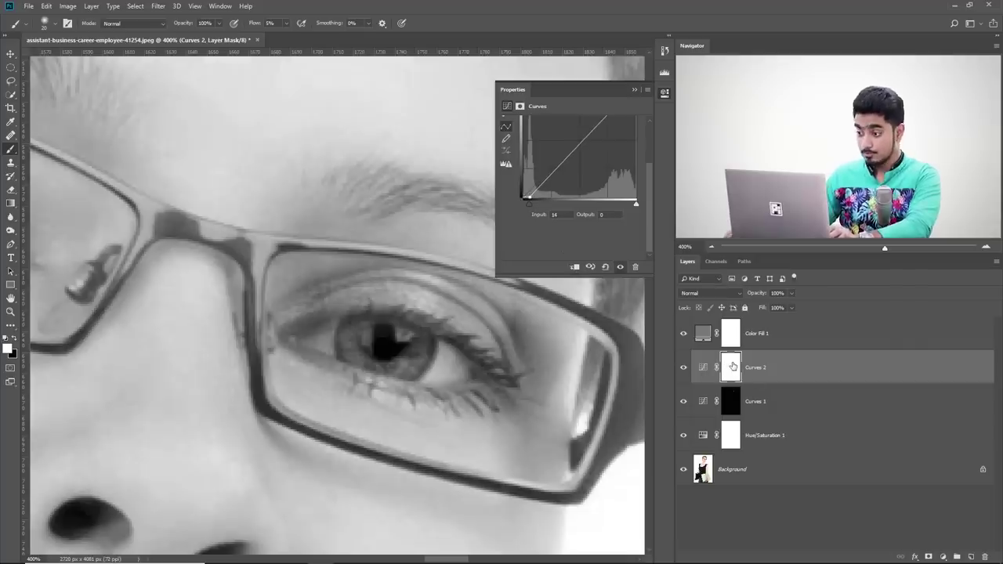
pyautogui.hotkey('ctrl', 'i')
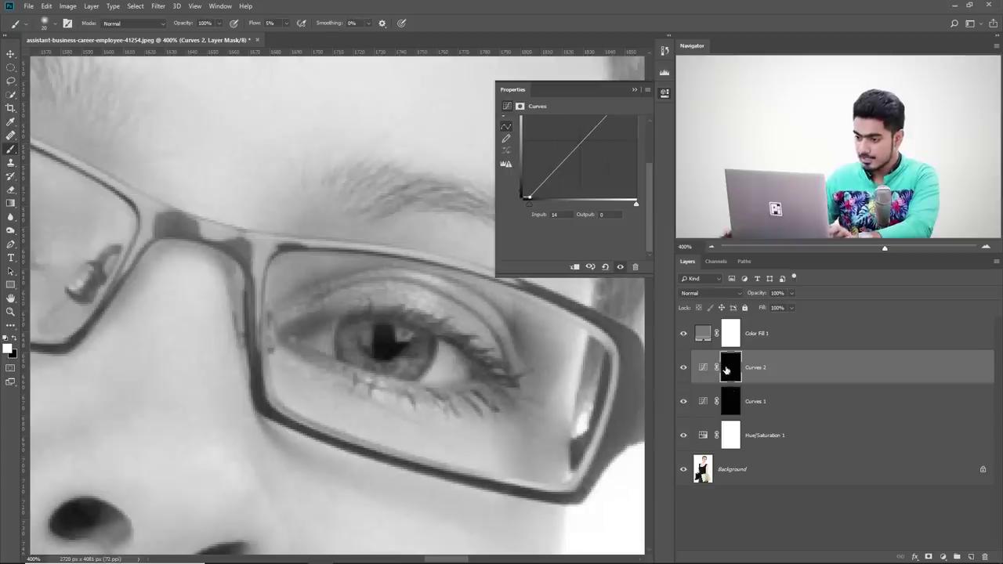
# - Paint white on the Curves 2 mask over the pale parts of the iris with a 17 px brush
pyautogui.keyDown('alt'); pyautogui.rightClick(363, 332); pyautogui.keyUp('alt')
pyautogui.press('x')
pyautogui.press('x')
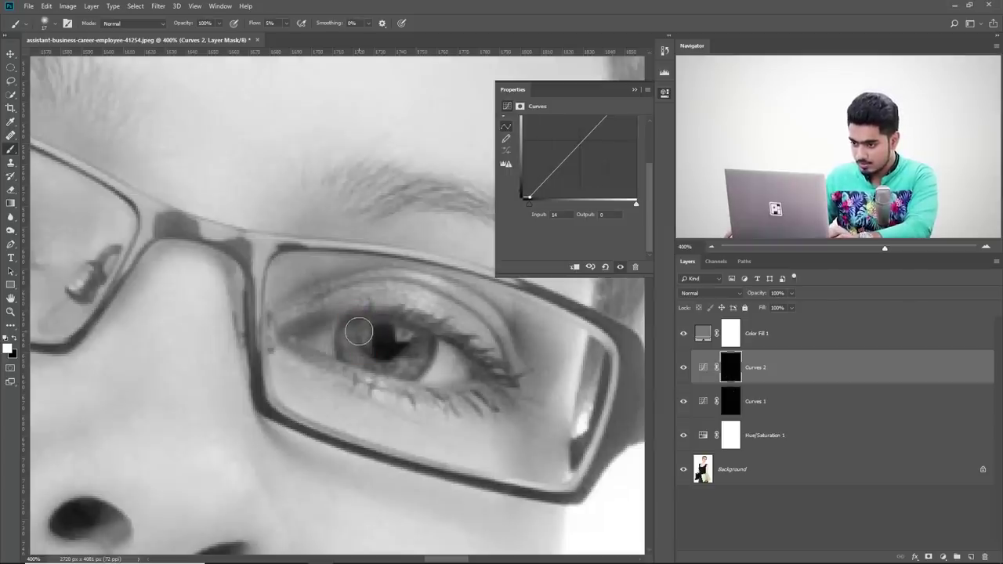
pyautogui.moveTo(349, 333)
pyautogui.mouseDown()
pyautogui.moveTo(421, 338)
pyautogui.moveTo(364, 332)
pyautogui.moveTo(349, 345)
pyautogui.moveTo(393, 328)
pyautogui.moveTo(375, 334)
pyautogui.moveTo(415, 338)
pyautogui.moveTo(349, 348)
pyautogui.mouseUp()
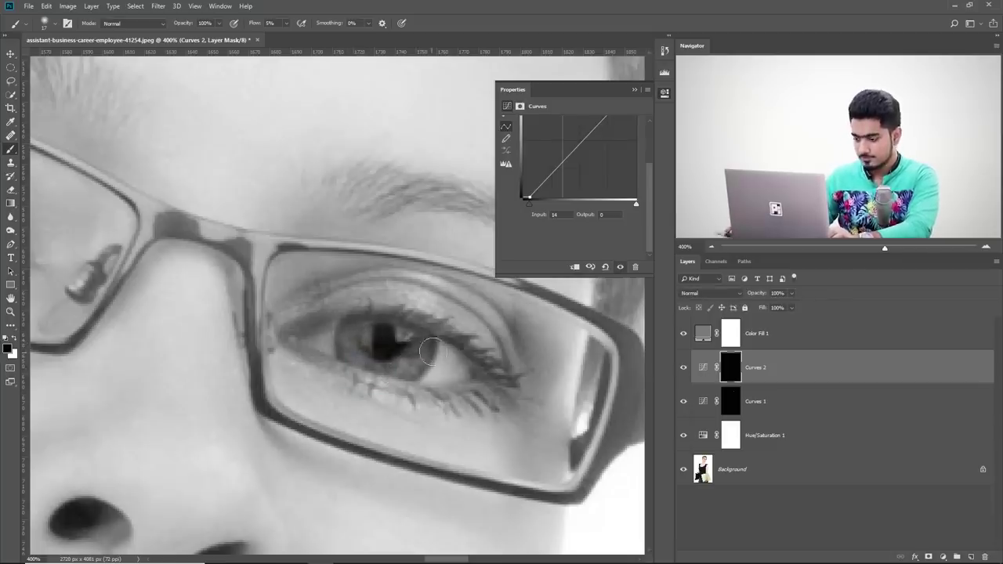
pyautogui.hotkey('ctrl', '-')
pyautogui.hotkey('ctrl', '-')
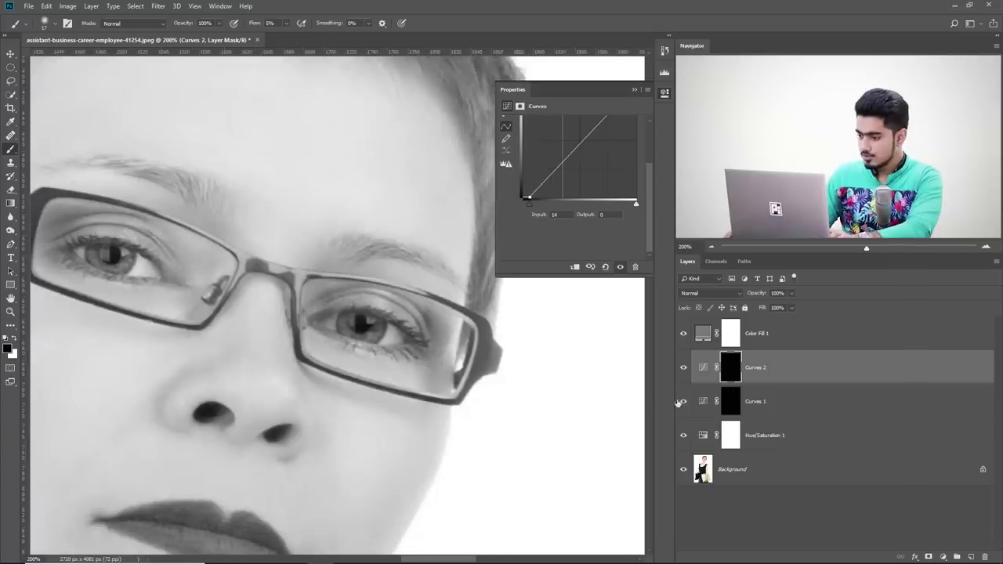
# - Group the two Curves layers and delete the Color Fill 1 check layer
pyautogui.keyDown('shift'); pyautogui.click(768, 403); pyautogui.keyUp('shift')
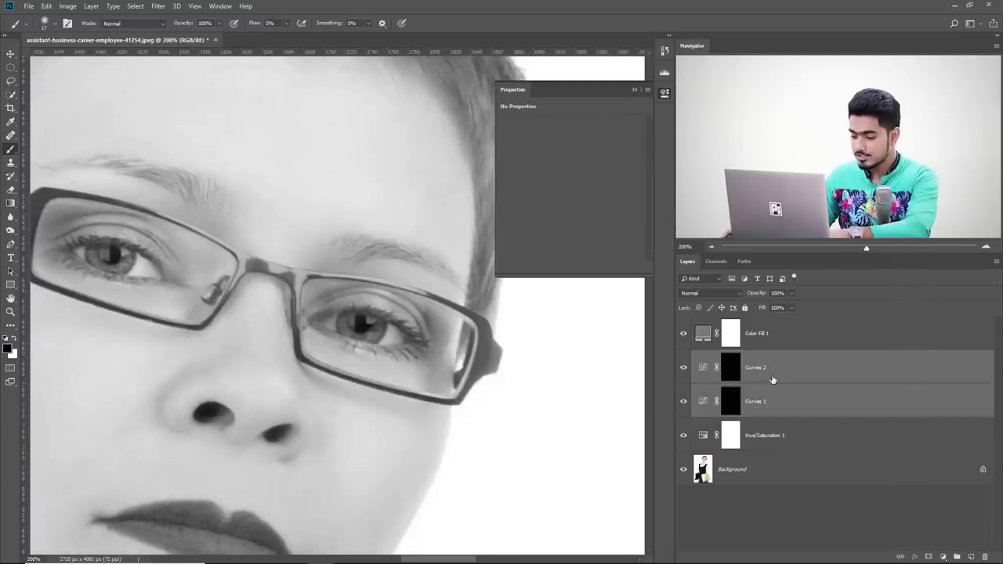
pyautogui.hotkey('ctrl', 'g')
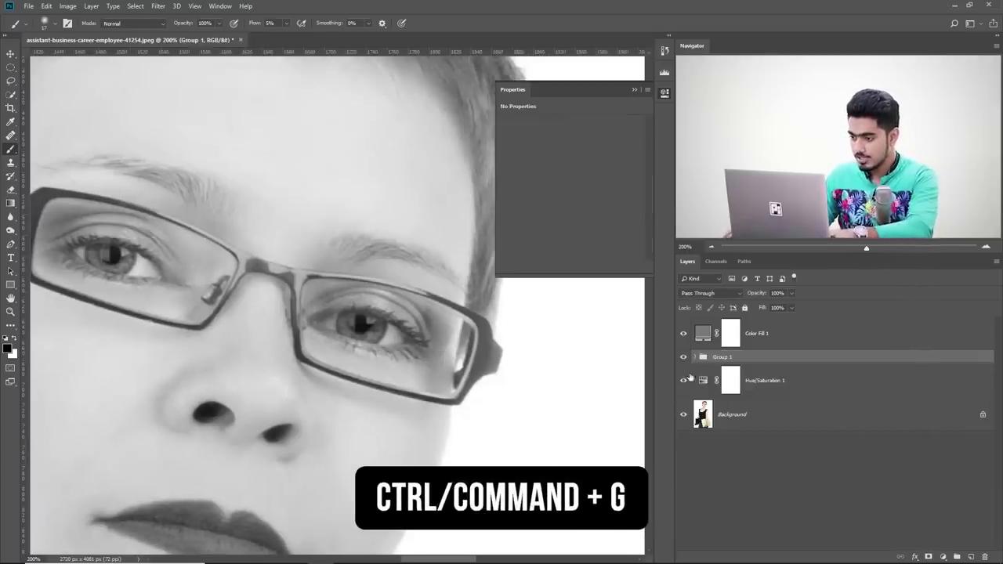
pyautogui.moveTo(437, 306); pyautogui.dragTo(430, 324)
pyautogui.click(683, 335)
pyautogui.moveTo(780, 333); pyautogui.dragTo(985, 556)
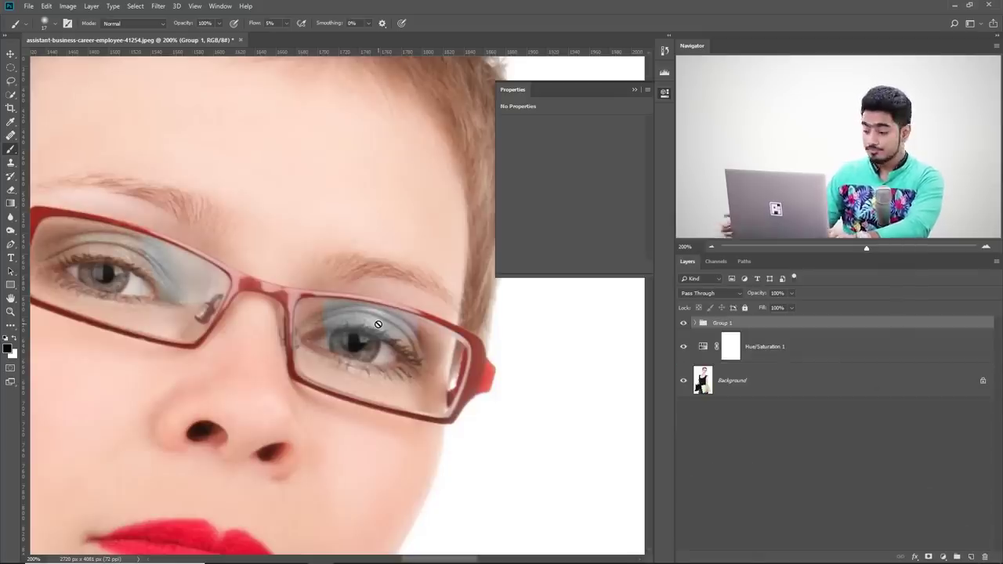
# - Add a new empty layer above the Curves group and name it Color Right
pyautogui.scroll(2, 380, 330)
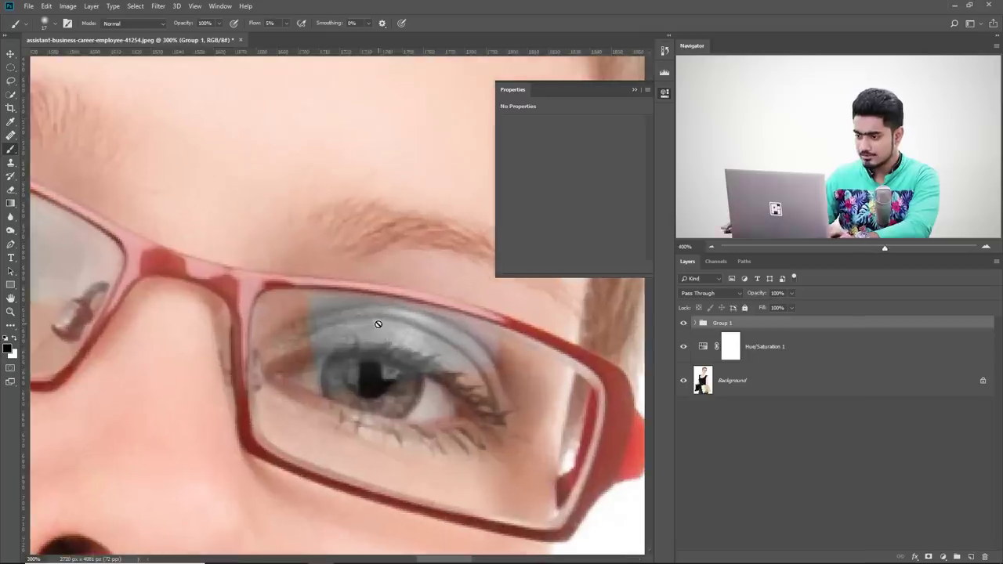
pyautogui.click(971, 557)
pyautogui.doubleClick(725, 333)
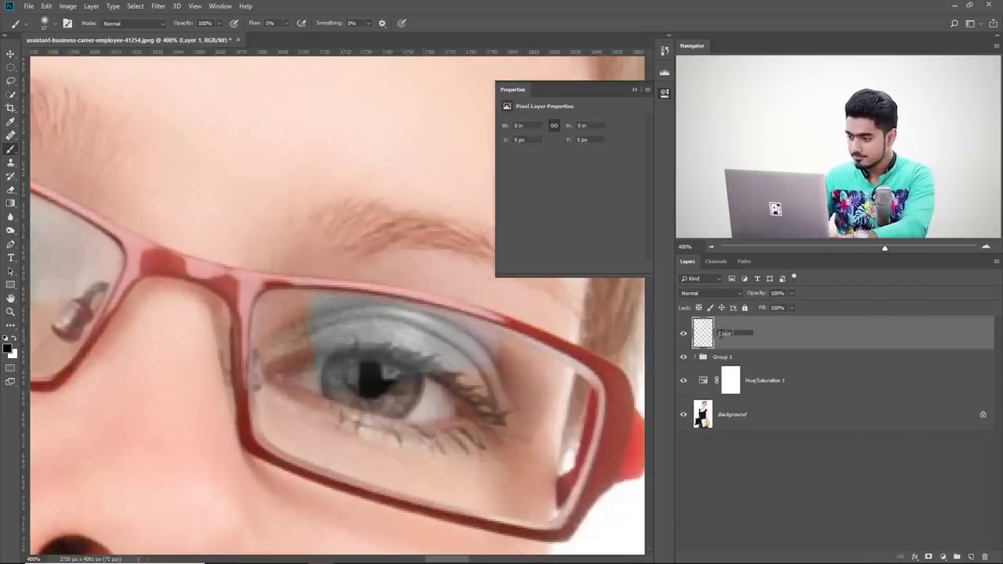
pyautogui.press('Return')
pyautogui.hotkey('ctrl', '+')
pyautogui.doubleClick(723, 334)
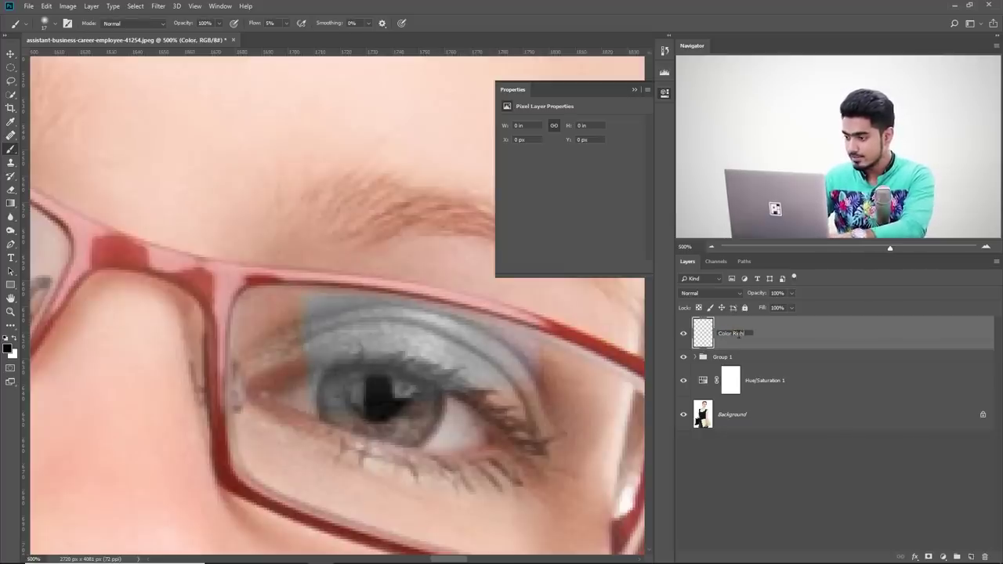
pyautogui.write('Right')
pyautogui.press('Return')
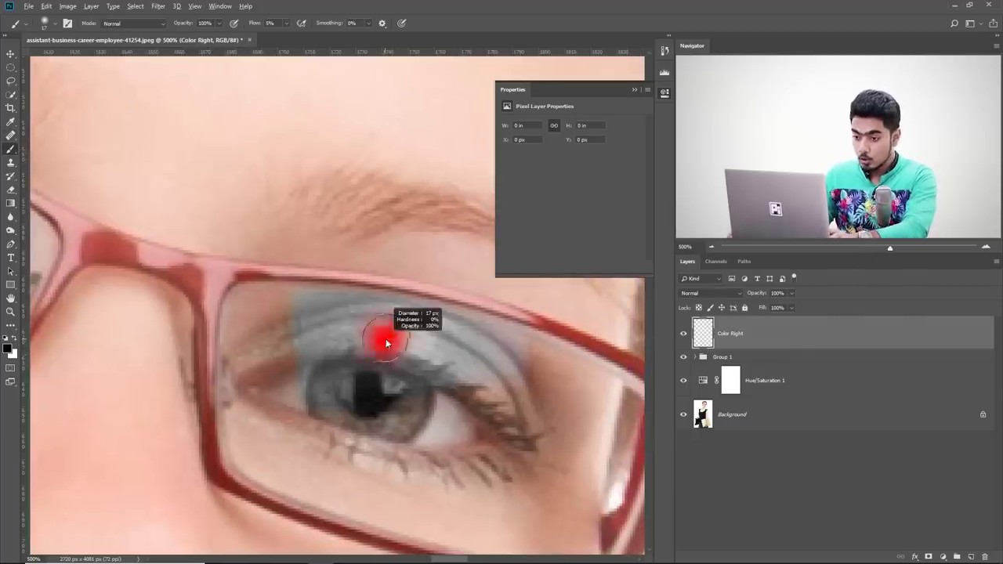
# - Paint sampled skin color over the blue inner upper eyelid with a 16 px brush and set Color Right's blend mode to Color
pyautogui.keyDown('alt'); pyautogui.click(275, 303); pyautogui.keyUp('alt')
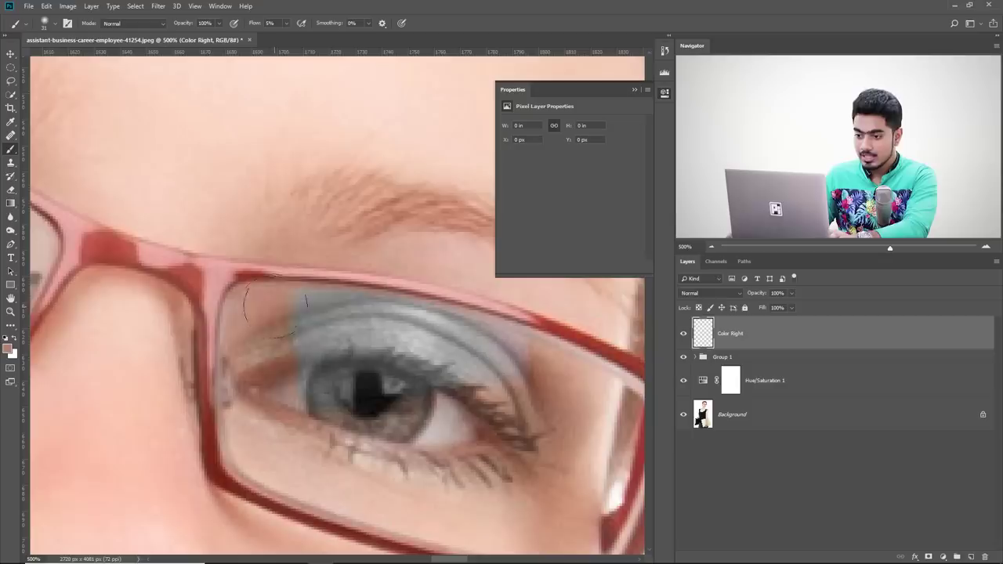
pyautogui.press('[')
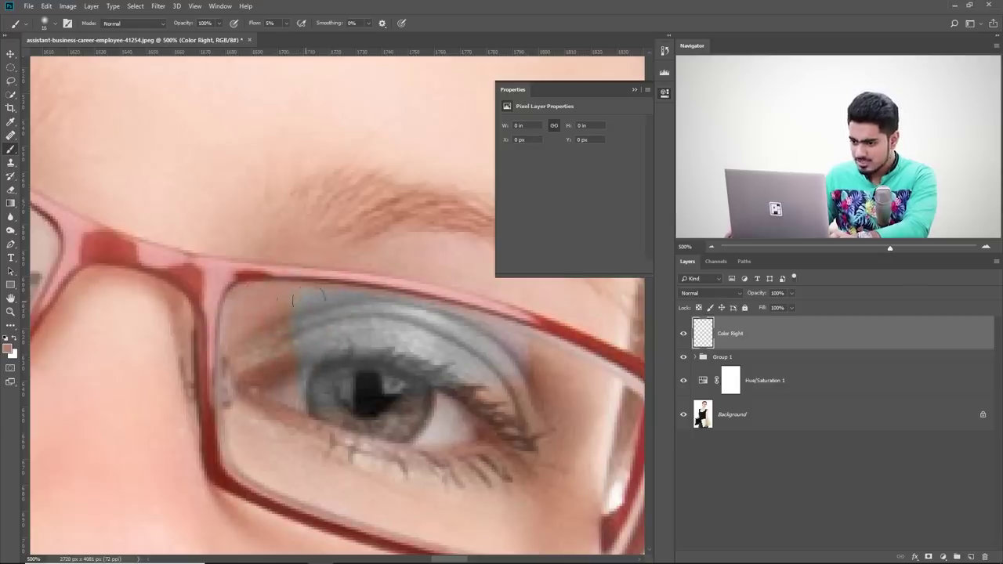
pyautogui.moveTo(311, 293)
pyautogui.mouseDown()
pyautogui.moveTo(330, 297)
pyautogui.moveTo(322, 299)
pyautogui.mouseUp()
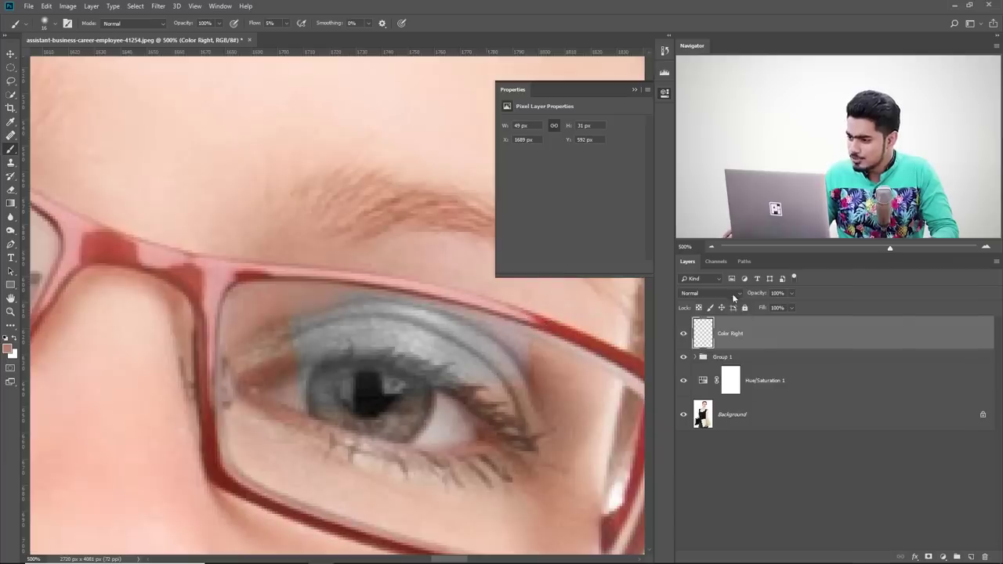
pyautogui.click(735, 295)
pyautogui.click(698, 538)
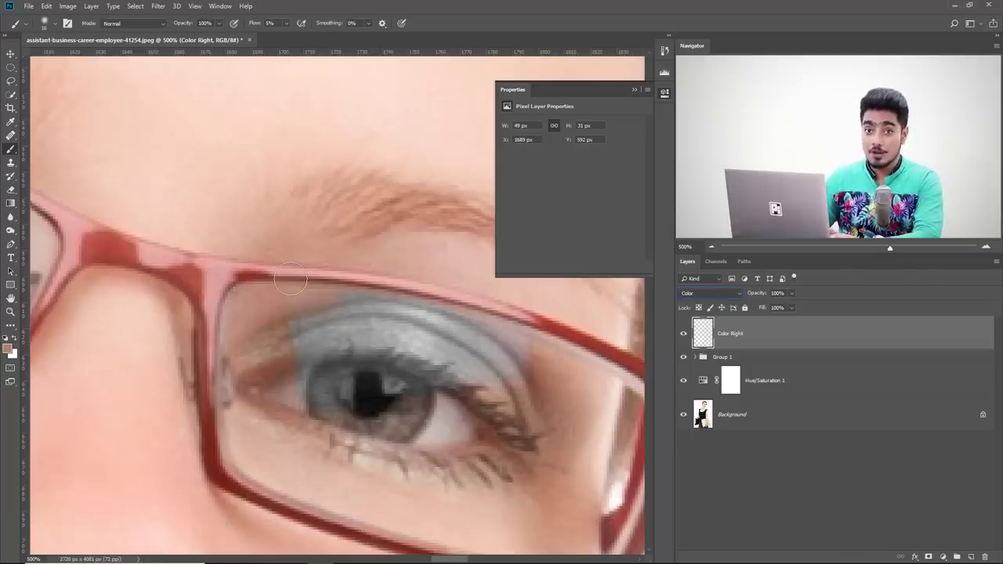
# - Set the Eyedropper's sample size to 5 by 5 Average, after trying Point Sample on the skin above the frame
pyautogui.click(11, 124)
pyautogui.click(110, 24)
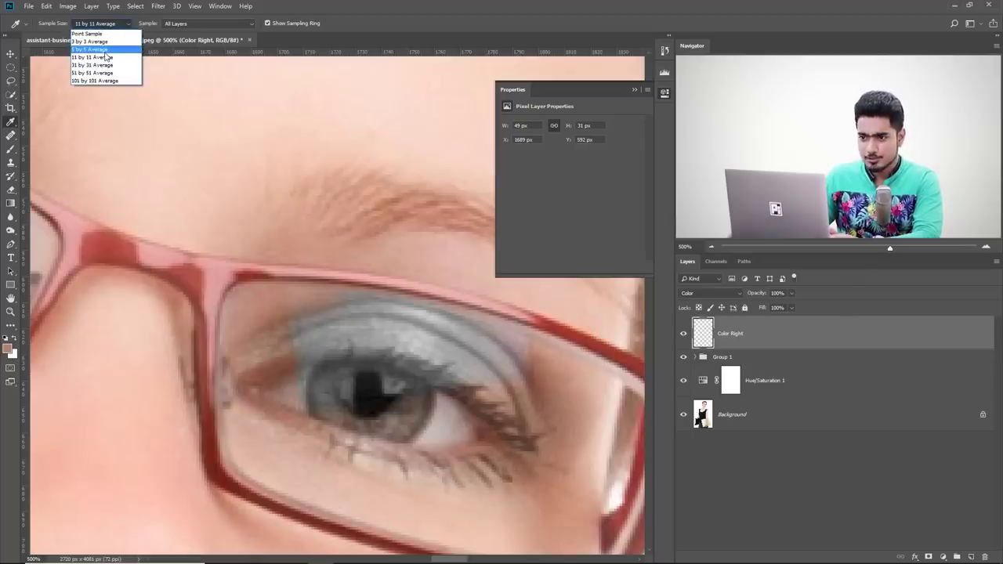
pyautogui.click(105, 49)
pyautogui.click(111, 24)
pyautogui.click(102, 34)
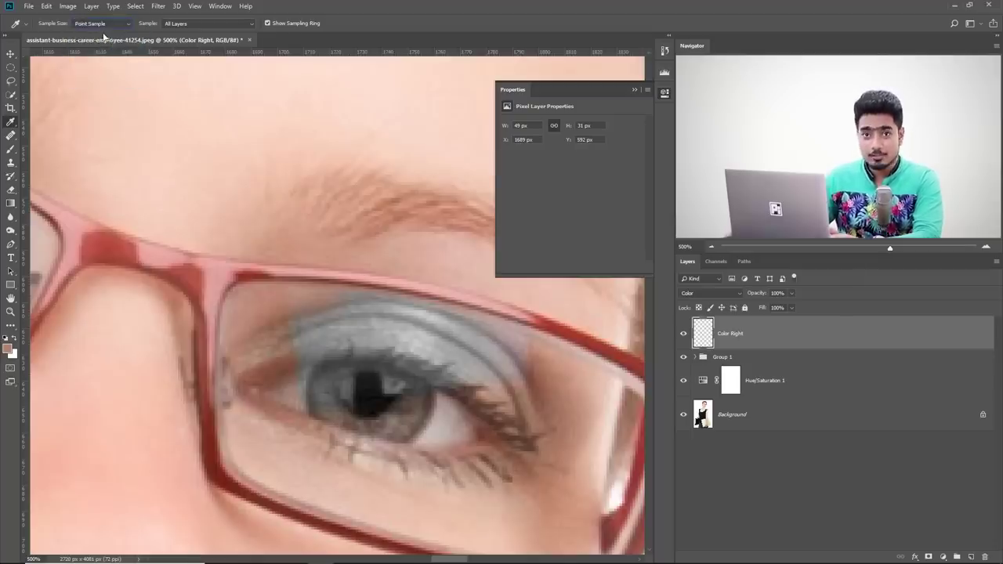
pyautogui.moveTo(238, 148); pyautogui.dragTo(279, 236)
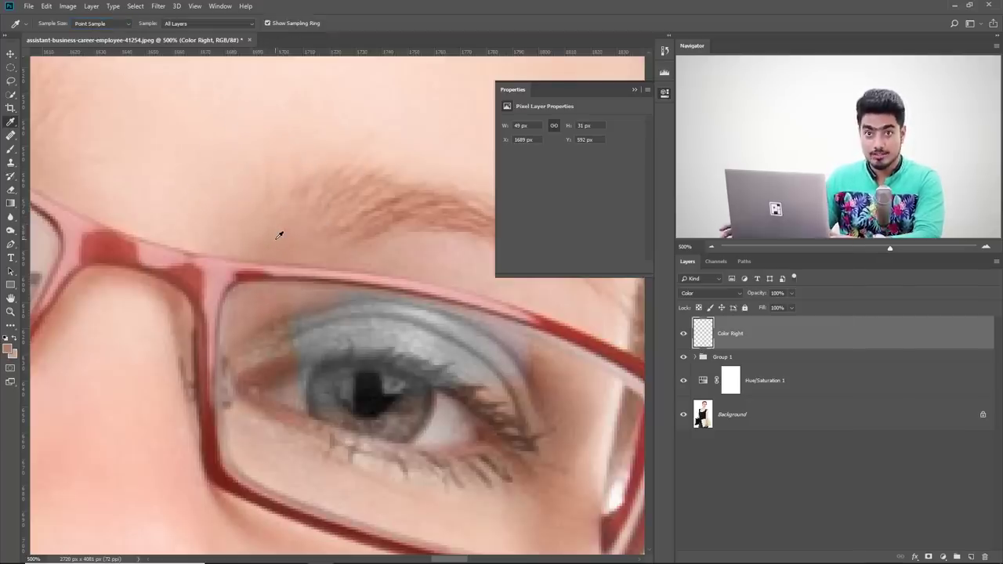
pyautogui.click(106, 24)
pyautogui.click(113, 50)
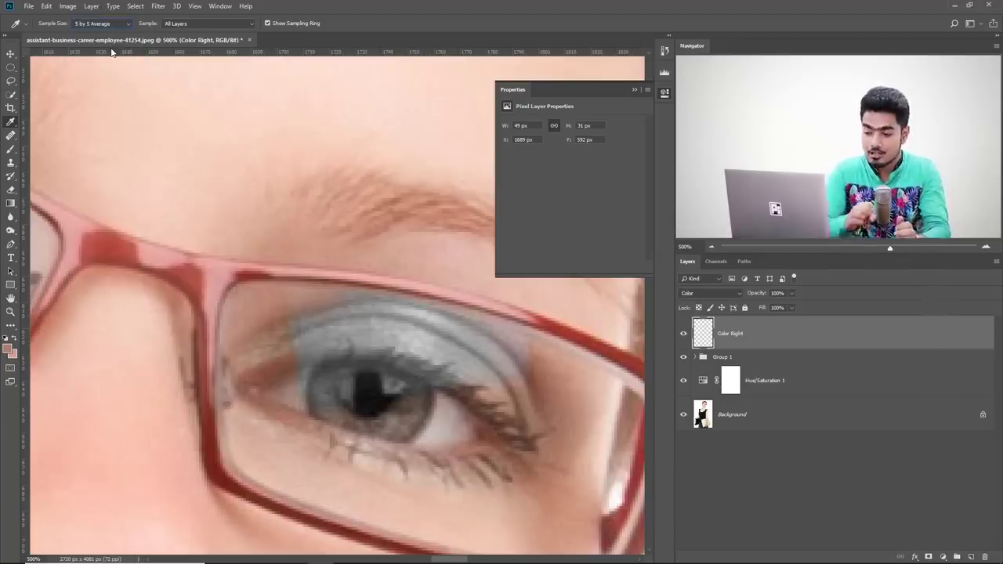
# - Paint sampled skin color over the inner upper eyelid and eye corner on Color Right with a small soft brush at 5% flow
pyautogui.moveTo(302, 319); pyautogui.dragTo(289, 310)
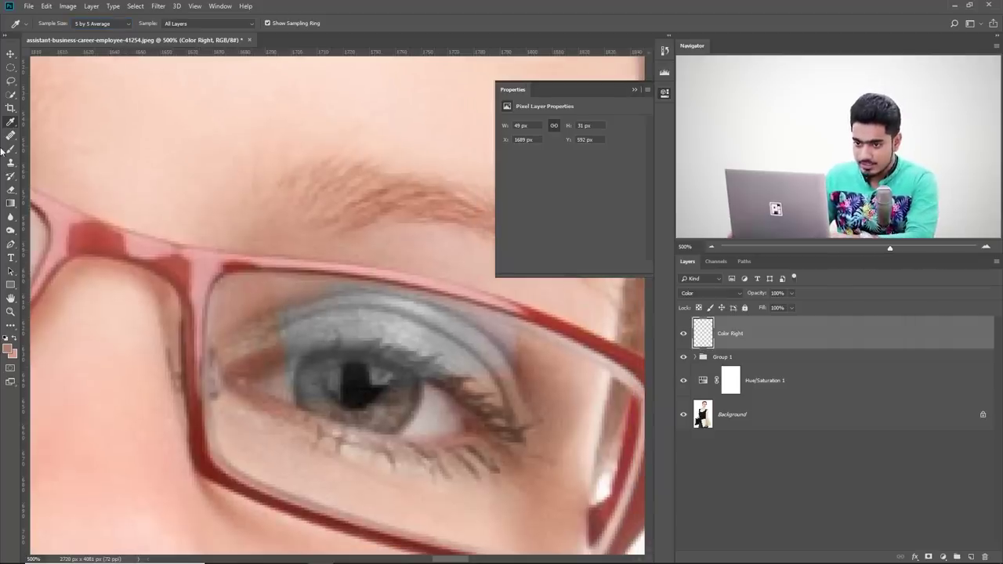
pyautogui.click(10, 149)
pyautogui.keyDown('alt'); pyautogui.rightClick(309, 329); pyautogui.keyUp('alt')
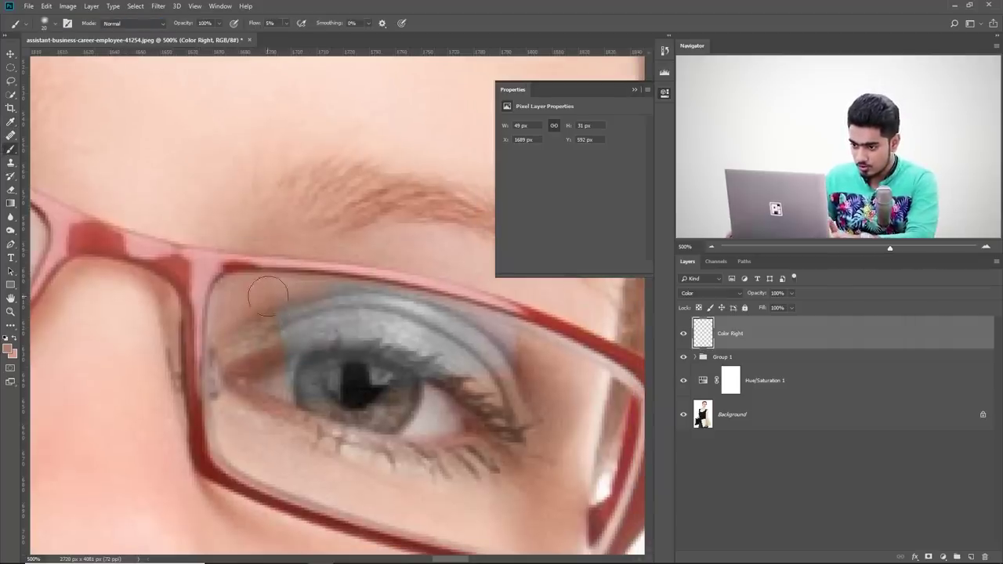
pyautogui.scroll(2, 299, 320)
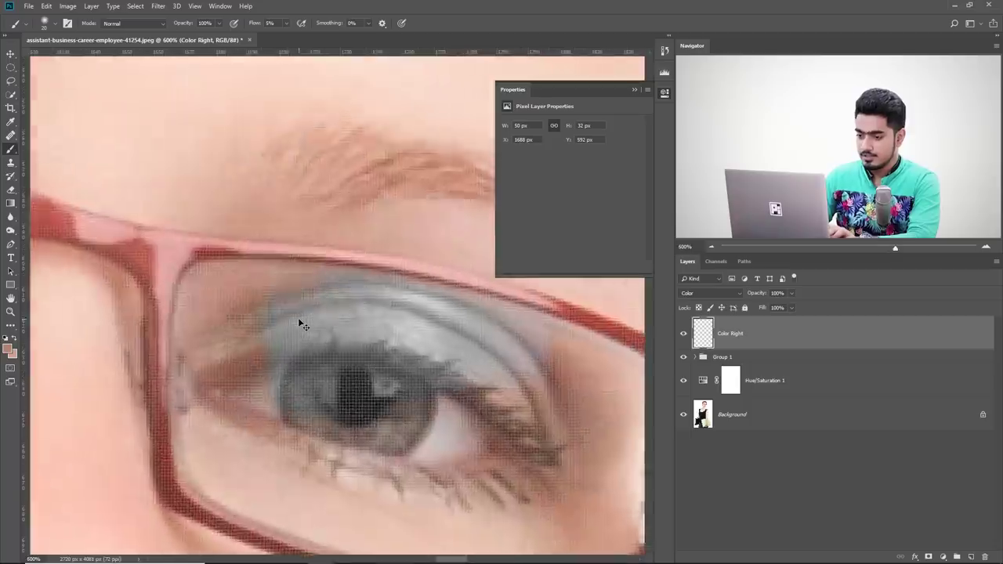
pyautogui.scroll(-2, 299, 320)
pyautogui.keyDown('alt'); pyautogui.rightClick(303, 325); pyautogui.keyUp('alt')
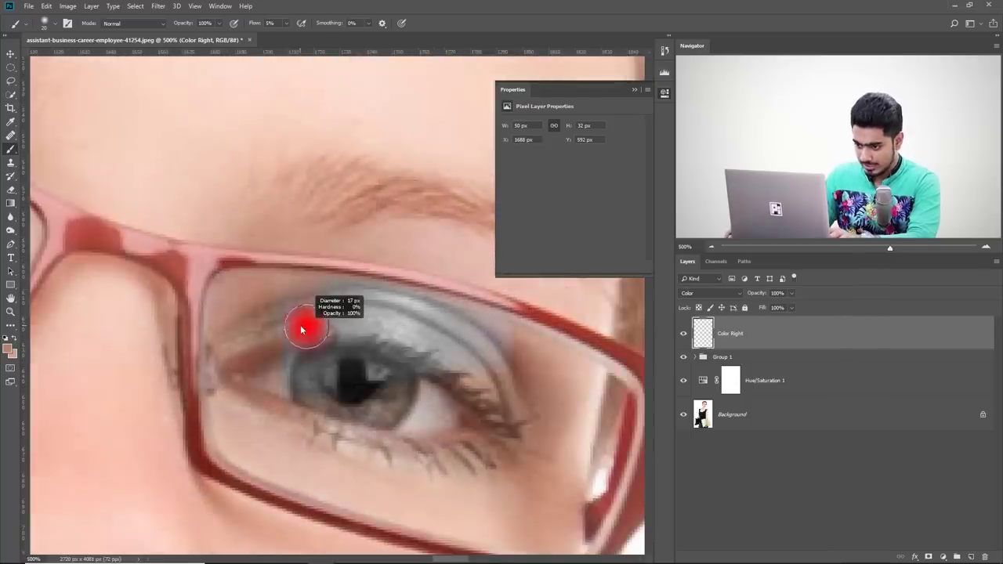
pyautogui.keyDown('alt'); pyautogui.click(253, 327); pyautogui.keyUp('alt')
pyautogui.keyDown('alt'); pyautogui.click(248, 331); pyautogui.keyUp('alt')
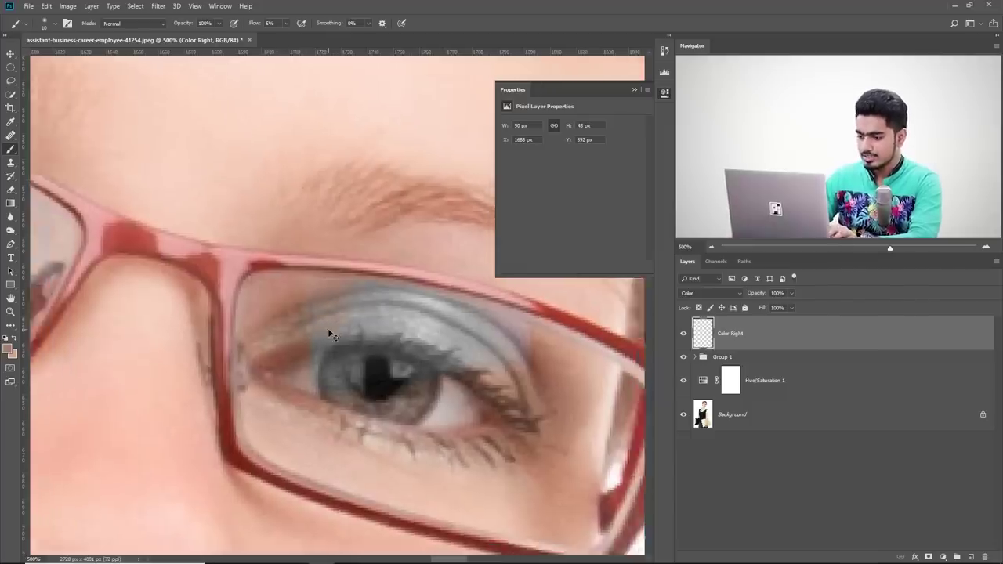
# - Invert the Hue/Saturation 1 layer mask to black
pyautogui.scroll(-2, 329, 332)
pyautogui.moveTo(327, 329); pyautogui.dragTo(448, 380)
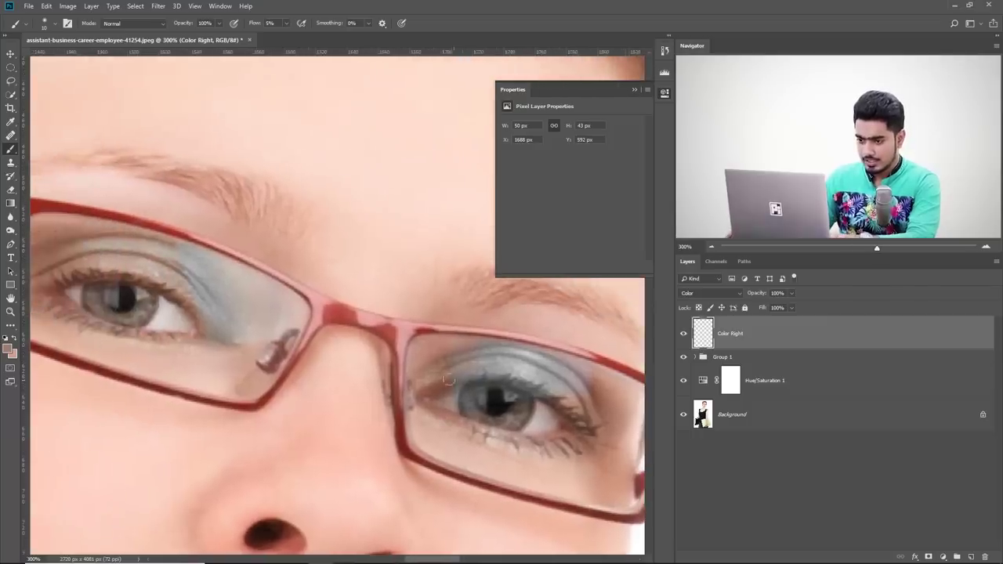
pyautogui.moveTo(144, 254); pyautogui.dragTo(177, 264)
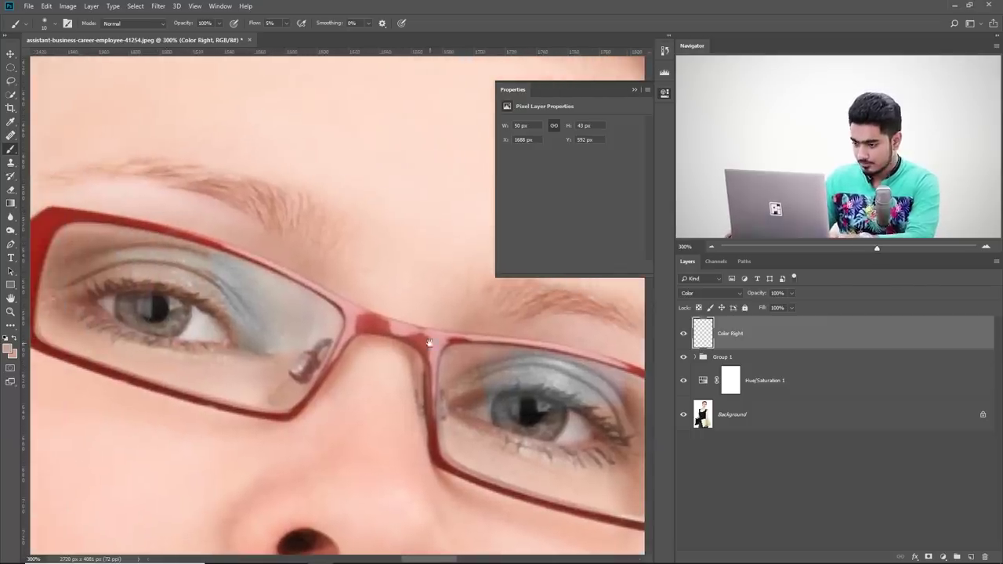
pyautogui.moveTo(429, 343); pyautogui.dragTo(324, 304)
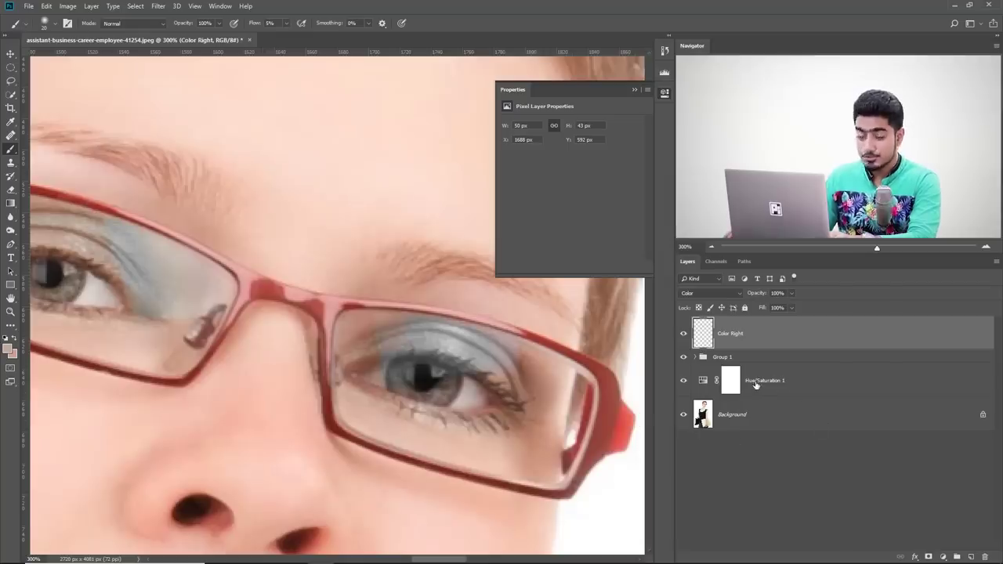
pyautogui.moveTo(343, 309); pyautogui.dragTo(412, 331)
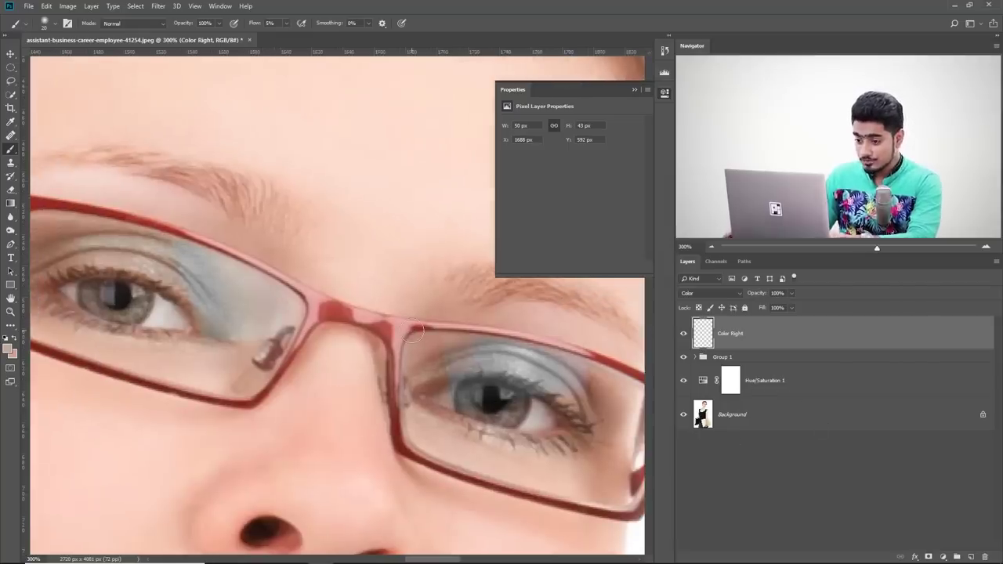
pyautogui.click(731, 381)
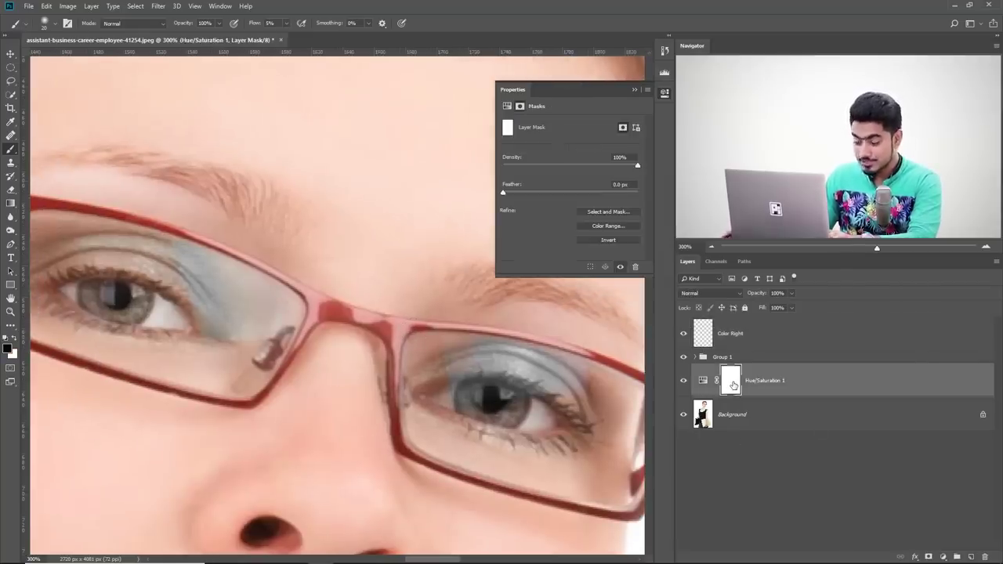
pyautogui.hotkey('ctrl', 'i')
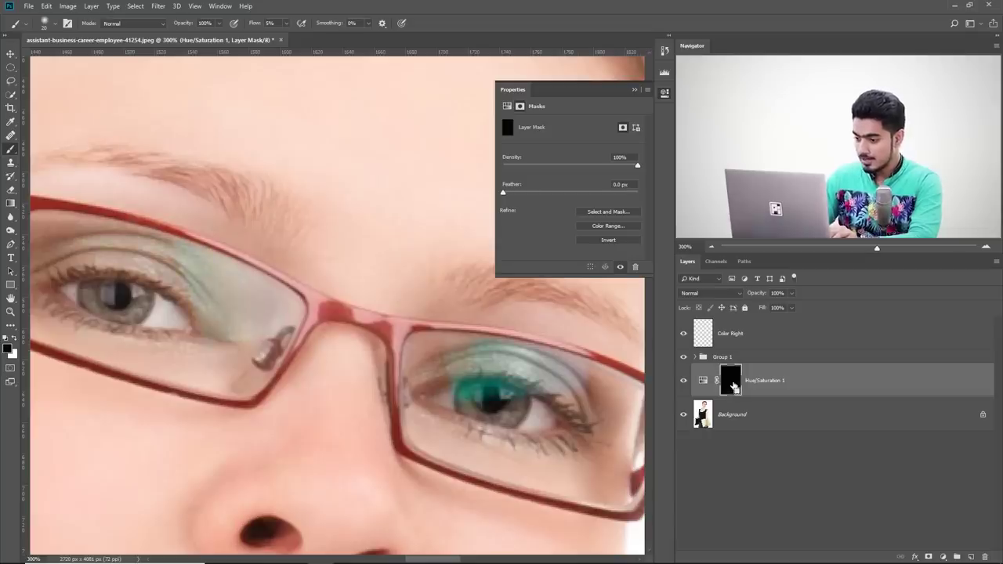
# - Paint white on the Hue/Saturation 1 mask over the green-tinted eye inside the right-hand lens, using a large brush at 100% flow
pyautogui.moveTo(441, 394); pyautogui.dragTo(164, 306)
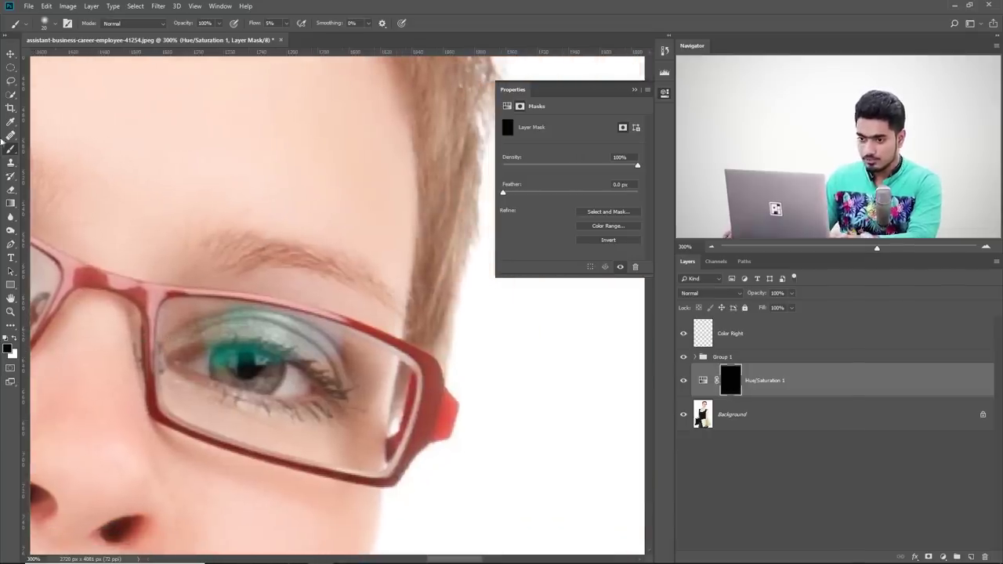
pyautogui.press('x')
pyautogui.moveTo(114, 349); pyautogui.dragTo(171, 349)
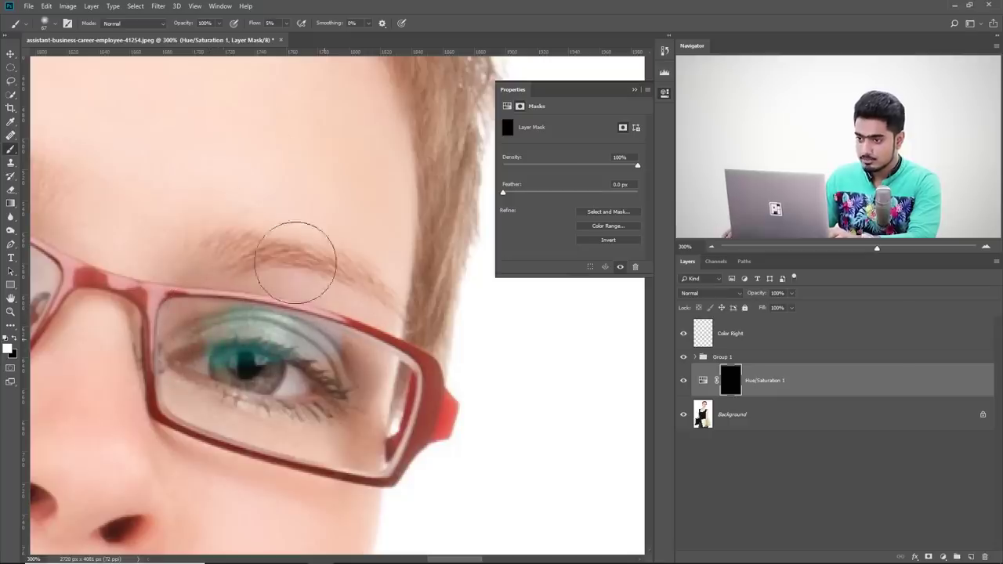
pyautogui.moveTo(287, 26); pyautogui.dragTo(285, 37)
pyautogui.moveTo(191, 315); pyautogui.dragTo(201, 314)
pyautogui.moveTo(201, 314)
pyautogui.mouseDown()
pyautogui.moveTo(236, 294)
pyautogui.moveTo(330, 335)
pyautogui.moveTo(240, 308)
pyautogui.moveTo(179, 340)
pyautogui.moveTo(301, 385)
pyautogui.mouseUp()
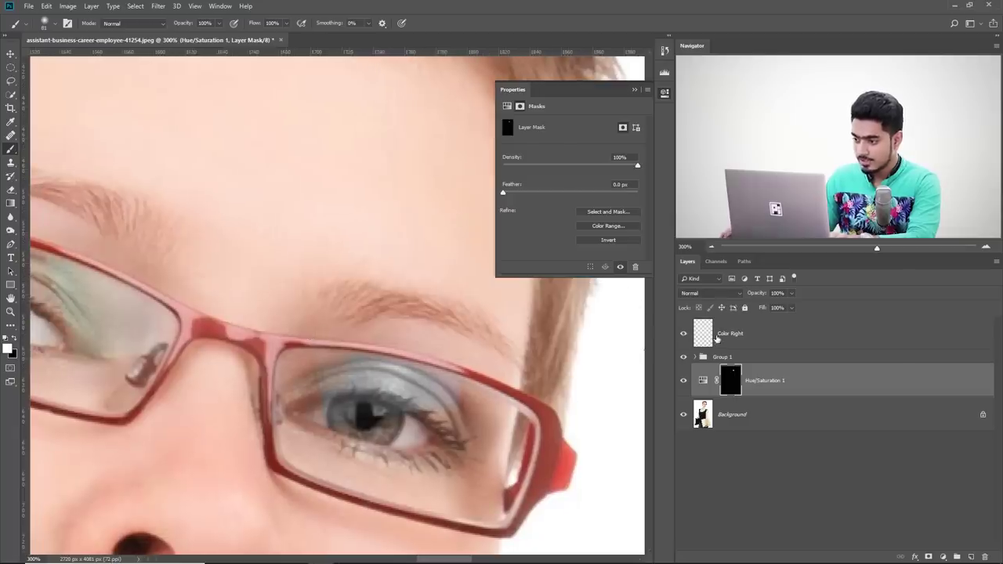
# - On Color Right, paint skin color sampled beside the outer eye corner over the outer upper eyelid with a 12 px brush at 7% flow
pyautogui.click(717, 337)
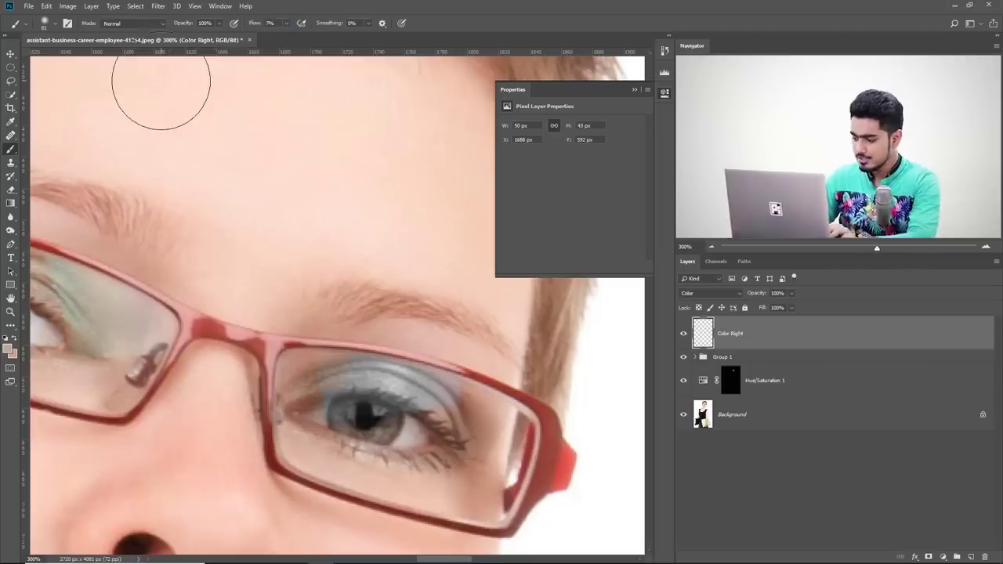
pyautogui.hotkey('ctrl', '+')
pyautogui.moveTo(207, 210)
pyautogui.mouseDown()
pyautogui.moveTo(201, 191)
pyautogui.moveTo(156, 179)
pyautogui.mouseUp()
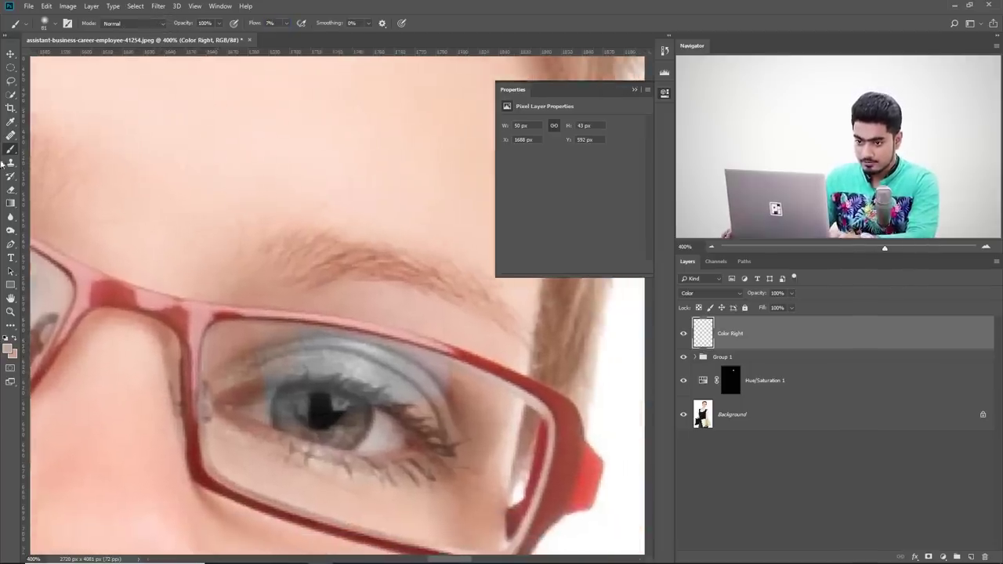
pyautogui.moveTo(298, 355); pyautogui.dragTo(242, 349)
pyautogui.moveTo(351, 363); pyautogui.dragTo(249, 309)
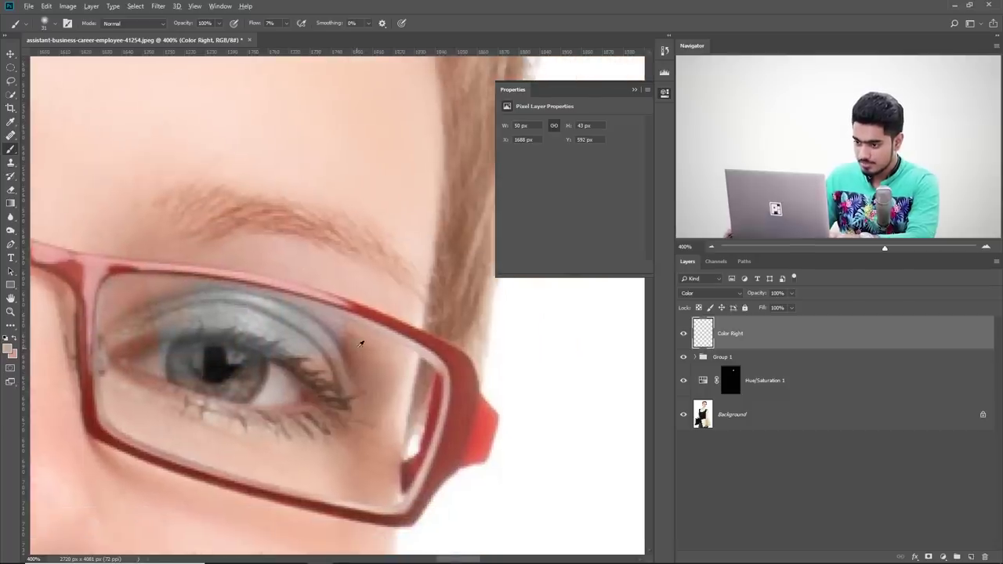
pyautogui.keyDown('alt'); pyautogui.rightClick(362, 343); pyautogui.keyUp('alt')
pyautogui.keyDown('alt'); pyautogui.click(357, 330); pyautogui.keyUp('alt')
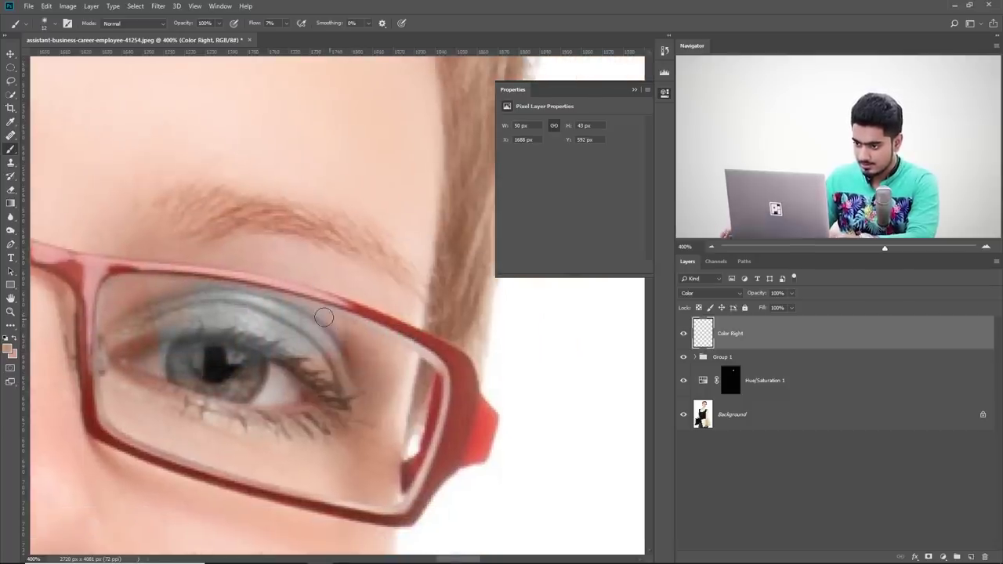
pyautogui.hotkey('ctrl', '+')
pyautogui.hotkey('ctrl', '+')
pyautogui.hotkey('ctrl', '-')
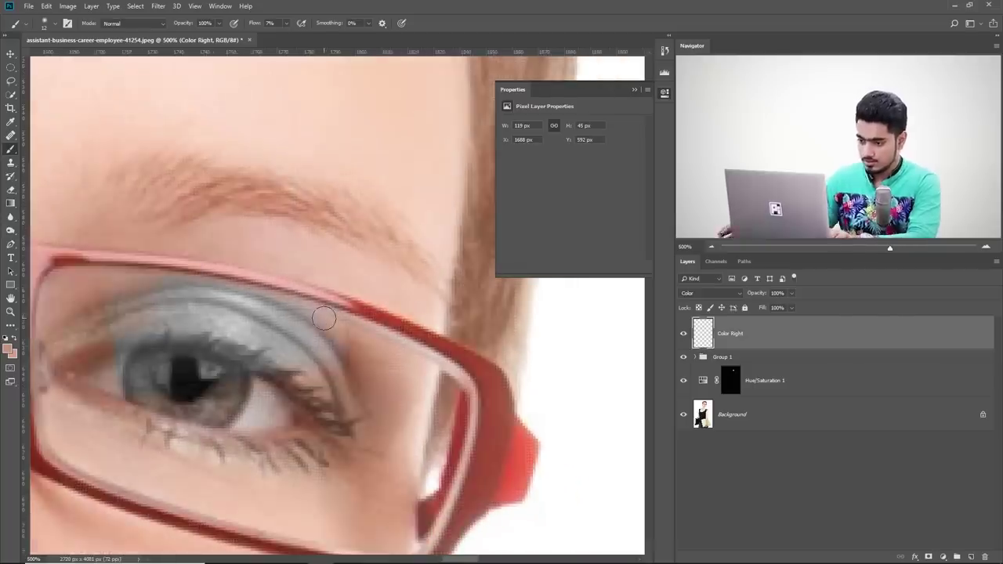
# - Resample nearby skin tones and paint over the remaining blue cast across the upper eyelid on Color Right at 7% flow
pyautogui.keyDown('alt'); pyautogui.click(142, 330); pyautogui.keyUp('alt')
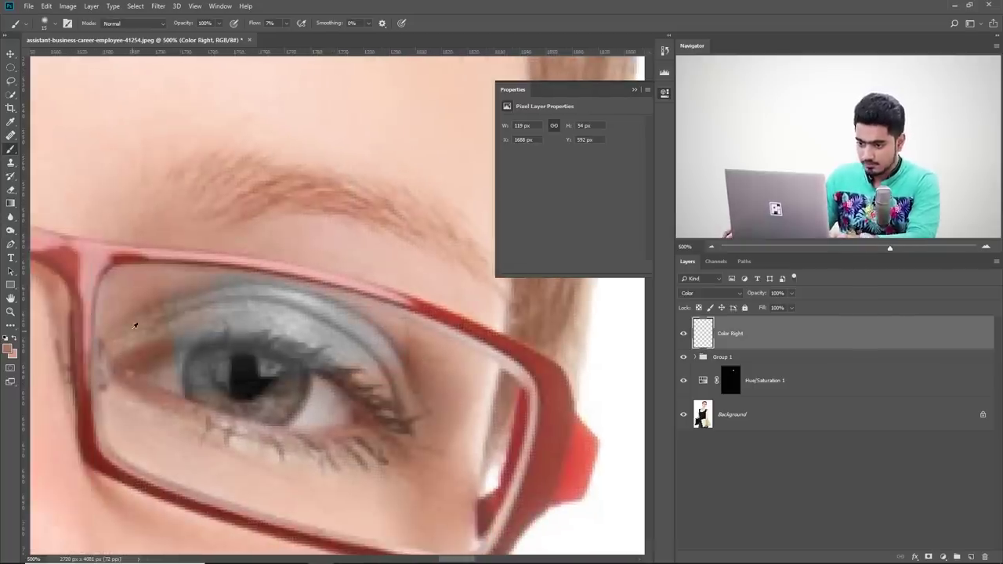
pyautogui.moveTo(240, 336); pyautogui.dragTo(734, 467)
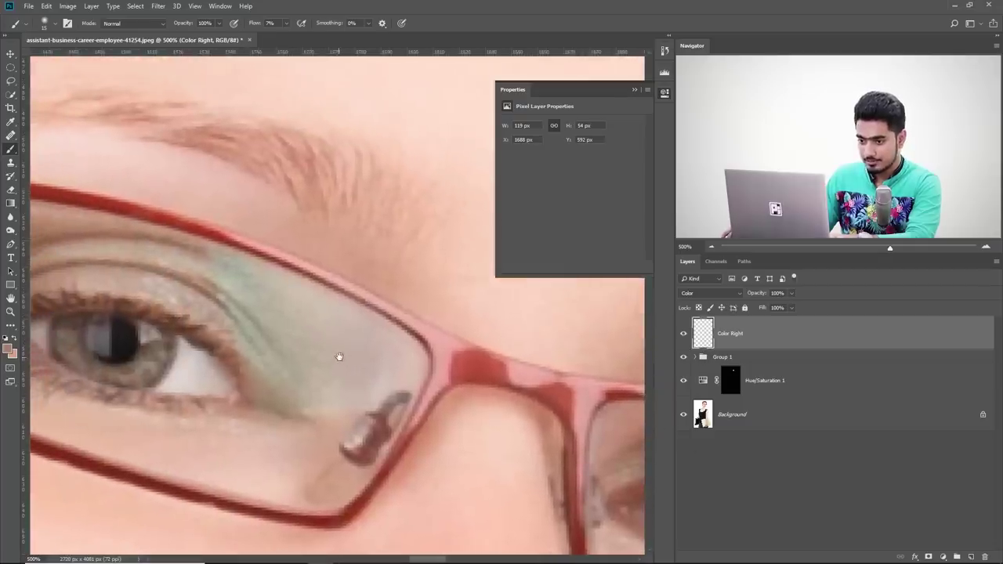
pyautogui.hscroll(5, 318, 324)
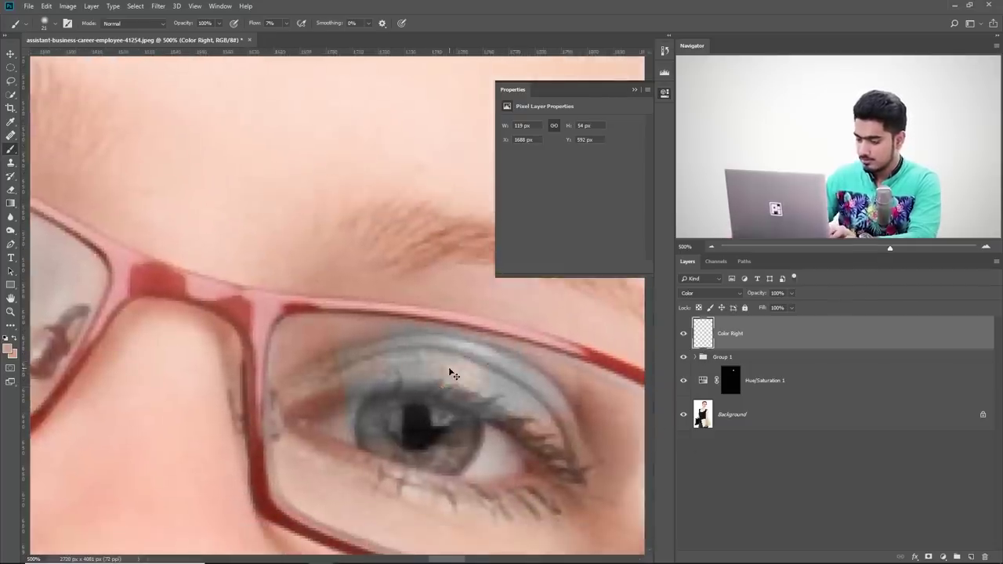
pyautogui.scroll(-1, 449, 369)
pyautogui.scroll(-1, 448, 366)
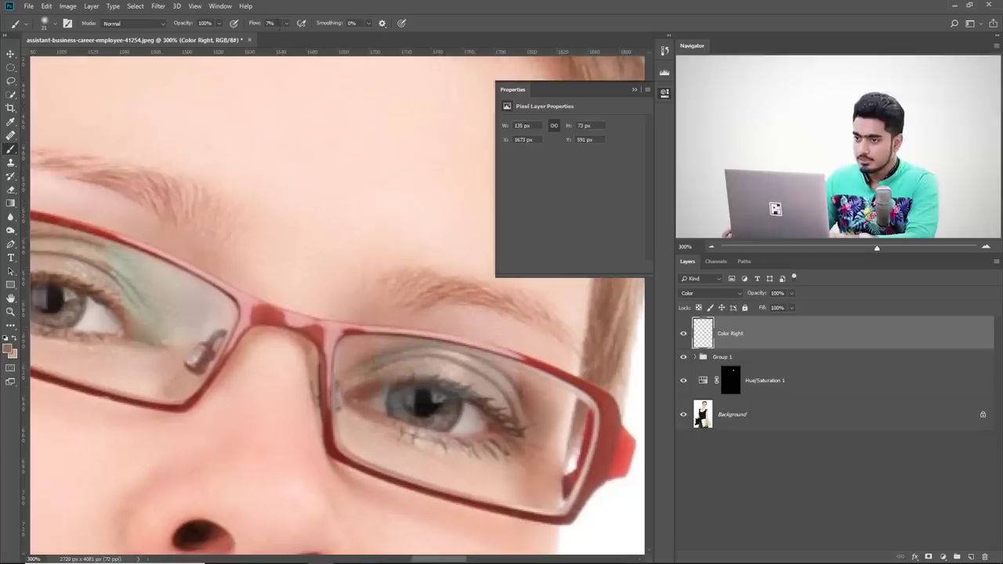
# - Raise the brush flow to 20% and paint sampled skin tones over the upper eyelid and the skin around the eye
pyautogui.write('20')
pyautogui.press('Return')
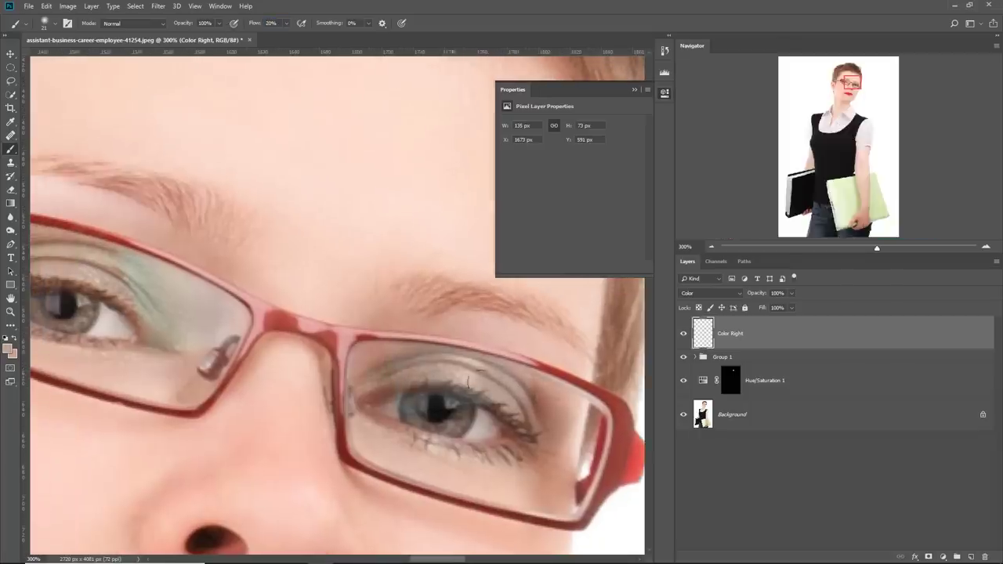
pyautogui.keyDown('alt'); pyautogui.click(541, 417); pyautogui.keyUp('alt')
pyautogui.keyDown('alt'); pyautogui.click(409, 377); pyautogui.keyUp('alt')
pyautogui.moveTo(399, 350)
pyautogui.mouseDown()
pyautogui.moveTo(383, 342)
pyautogui.moveTo(387, 352)
pyautogui.mouseUp()
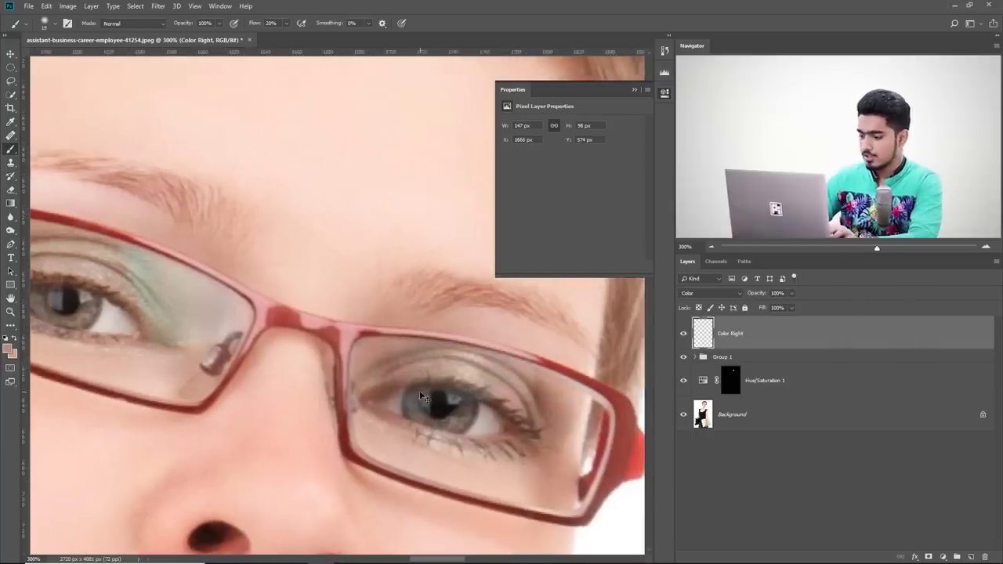
# - Hide and show Color Right to compare the eye with and without the painted skin color
pyautogui.hotkey('ctrl', '-')
pyautogui.click(679, 337)
pyautogui.click(680, 336)
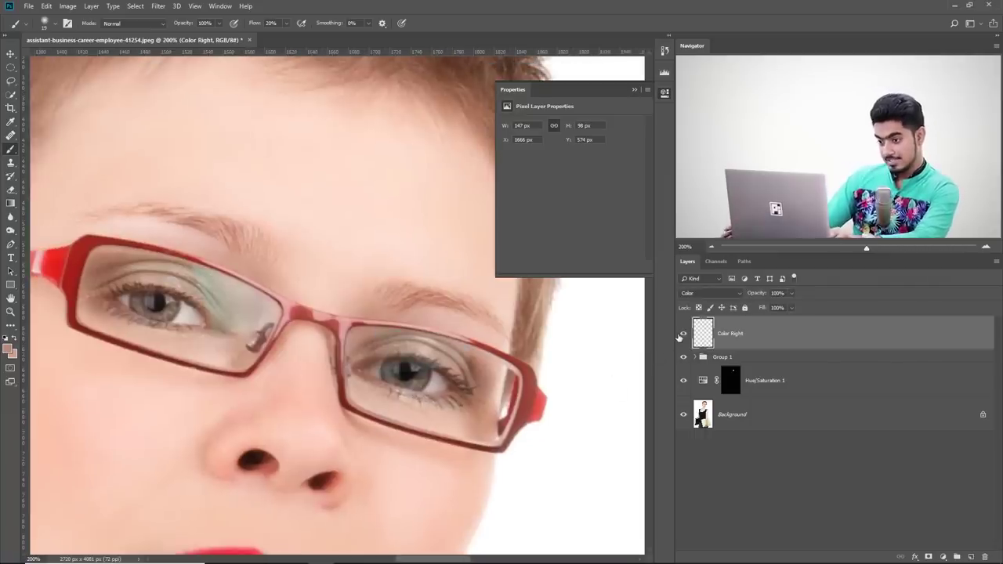
# - Sample skin beside the outer eye corner and paint it over the outer edge of the upper eyelid with a 20 px brush
pyautogui.hotkey('ctrl', '+')
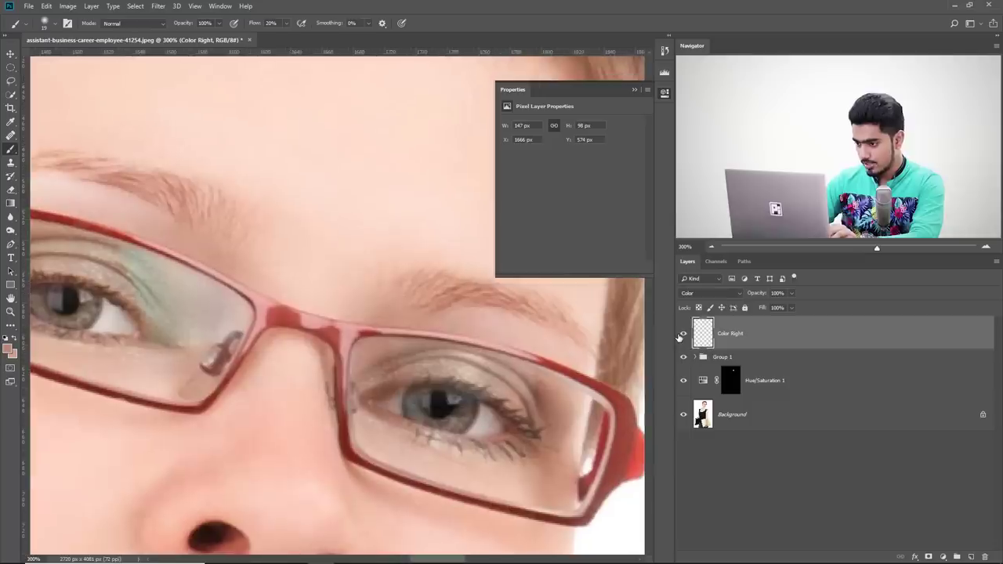
pyautogui.moveTo(452, 399); pyautogui.dragTo(405, 384)
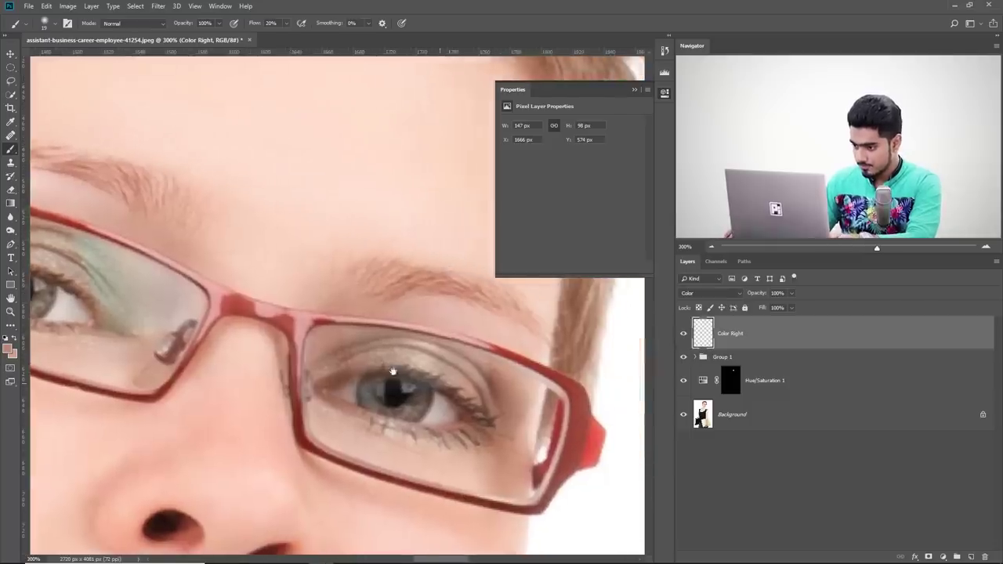
pyautogui.keyDown('alt'); pyautogui.click(500, 374); pyautogui.keyUp('alt')
pyautogui.keyDown('alt'); pyautogui.click(504, 373); pyautogui.keyUp('alt')
pyautogui.moveTo(496, 375); pyautogui.dragTo(510, 375)
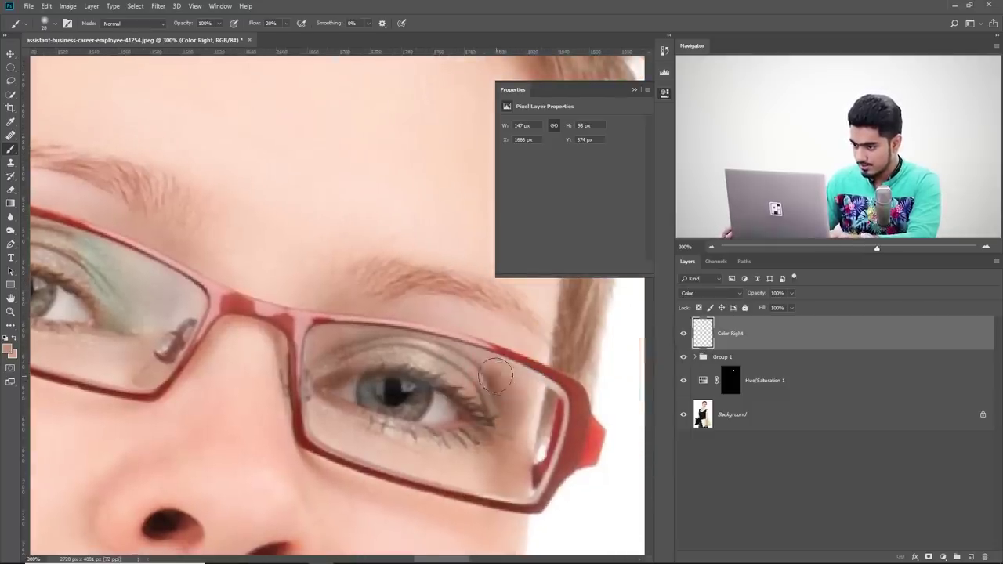
# - Enlarge the brush to 46 px and paint the sampled skin color across the eye area and lower eyelid
pyautogui.keyDown('alt'); pyautogui.rightClick(481, 392); pyautogui.keyUp('alt')
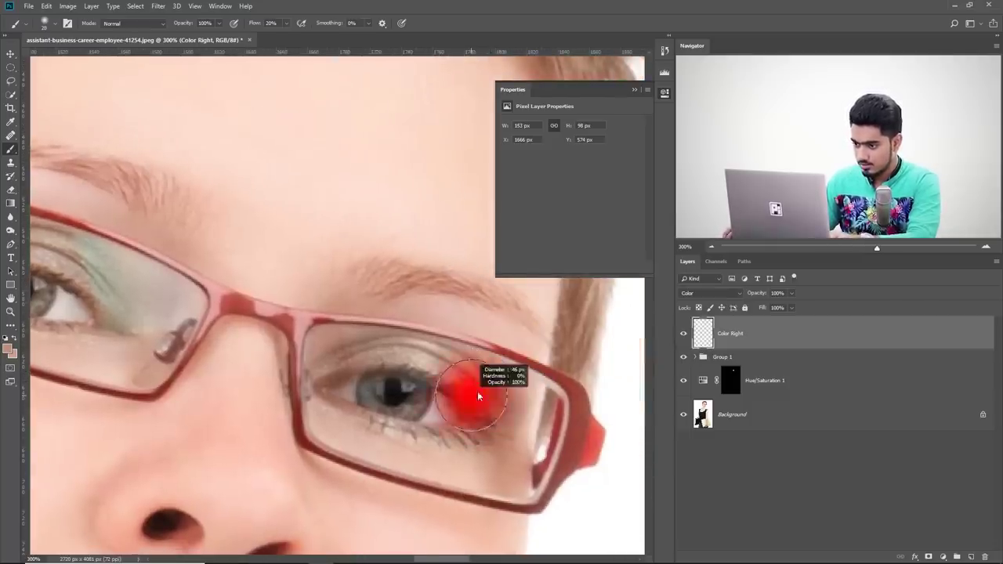
pyautogui.moveTo(480, 393)
pyautogui.mouseDown()
pyautogui.moveTo(444, 351)
pyautogui.moveTo(452, 365)
pyautogui.moveTo(358, 353)
pyautogui.moveTo(374, 351)
pyautogui.moveTo(307, 373)
pyautogui.moveTo(339, 345)
pyautogui.mouseUp()
pyautogui.moveTo(386, 435); pyautogui.dragTo(439, 413)
pyautogui.moveTo(481, 441)
pyautogui.mouseDown()
pyautogui.moveTo(459, 421)
pyautogui.moveTo(399, 410)
pyautogui.mouseUp()
# - Erase the painted skin color from the white of the eye at the inner corner with a small eraser
pyautogui.scroll(3, 401, 410)
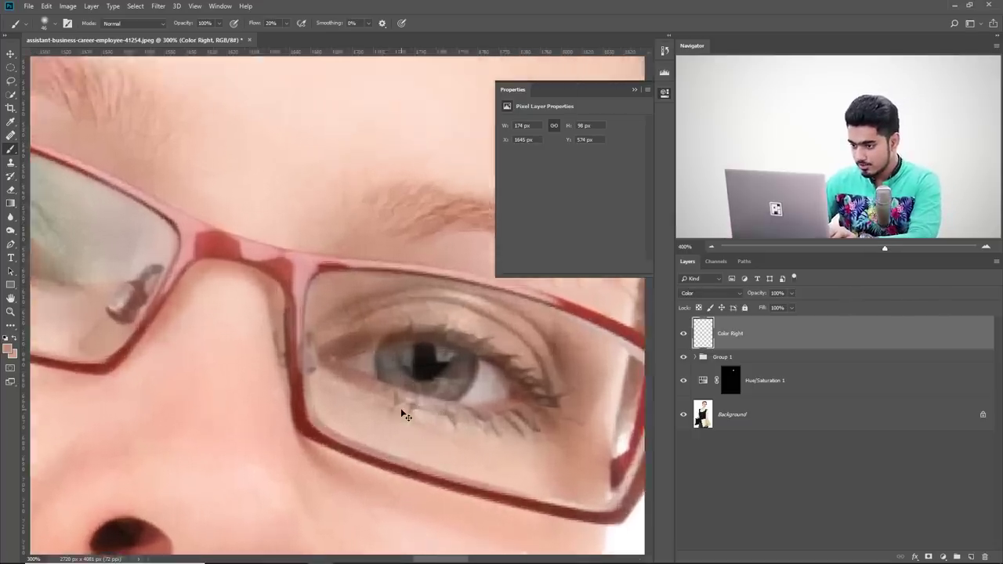
pyautogui.scroll(-2, 402, 414)
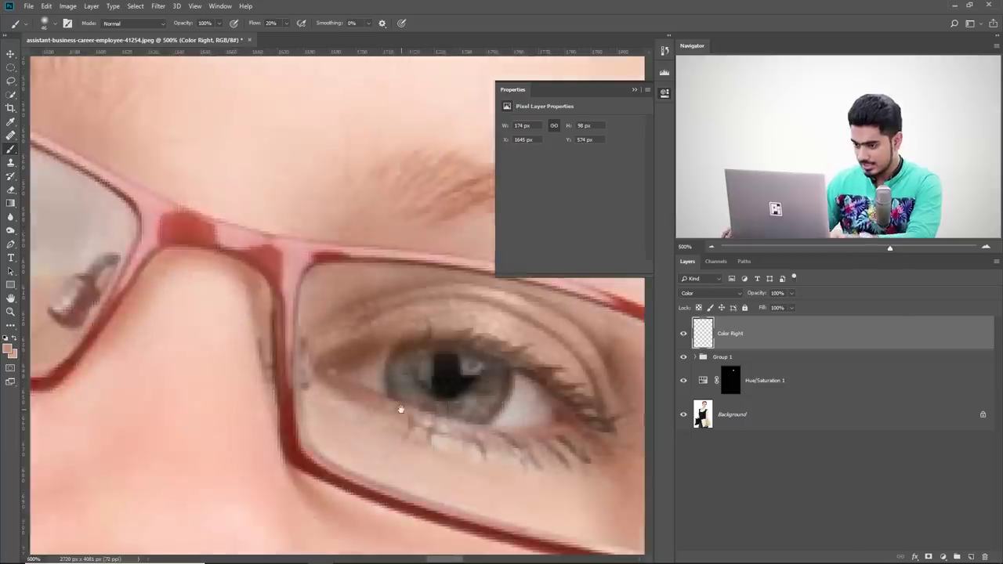
pyautogui.keyDown('alt'); pyautogui.rightClick(328, 357); pyautogui.keyUp('alt')
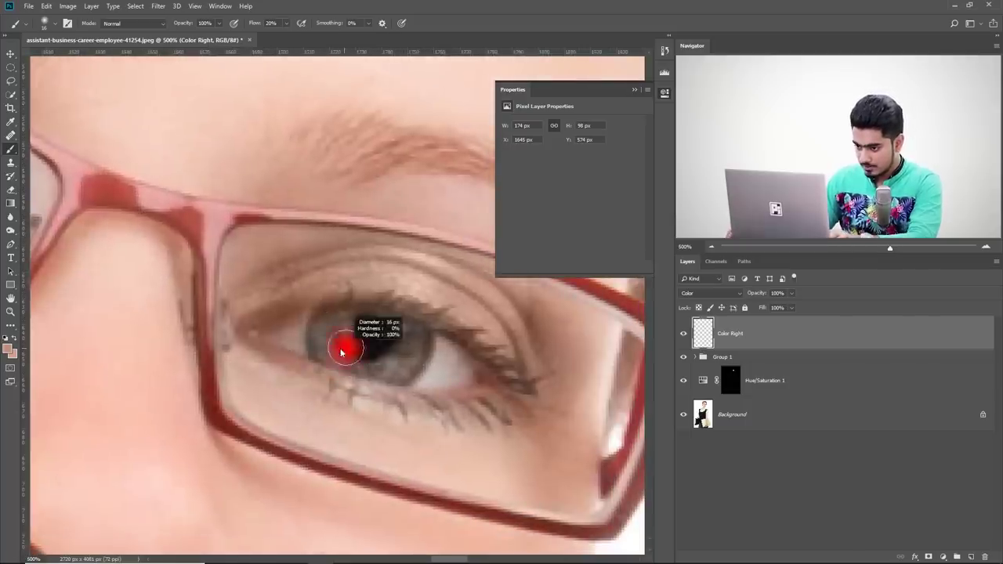
pyautogui.click(10, 190)
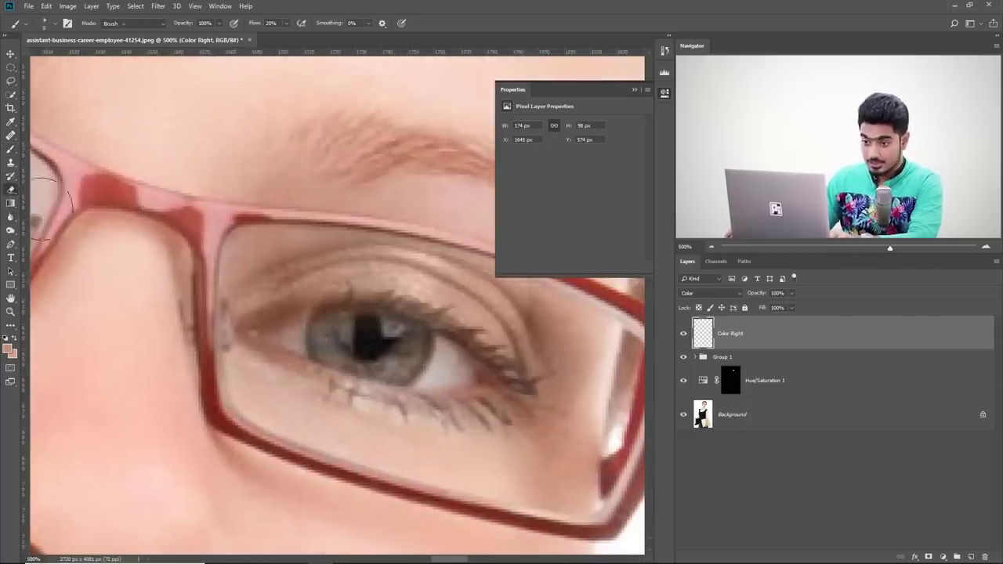
pyautogui.keyDown('alt'); pyautogui.rightClick(280, 337); pyautogui.keyUp('alt')
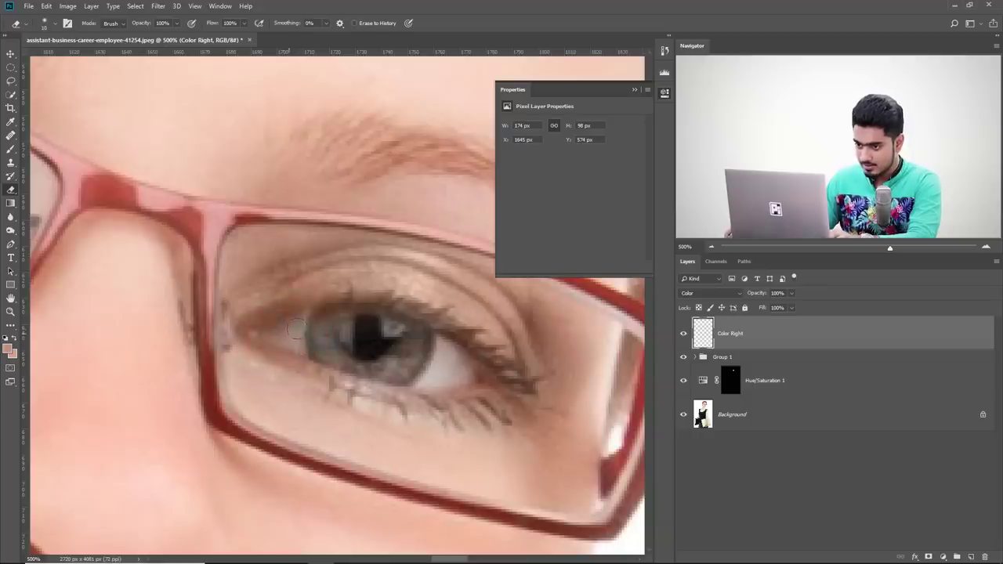
# - Sample the outer white of the eye and paint it over the inner eye white with a small brush
pyautogui.click(11, 149)
pyautogui.keyDown('alt'); pyautogui.rightClick(335, 329); pyautogui.keyUp('alt')
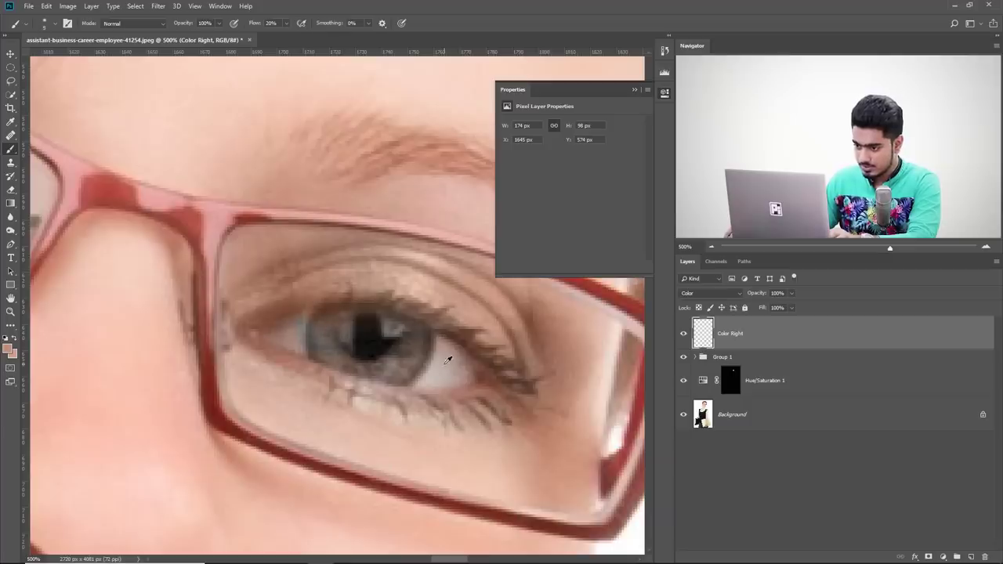
pyautogui.keyDown('alt'); pyautogui.rightClick(290, 338); pyautogui.keyUp('alt')
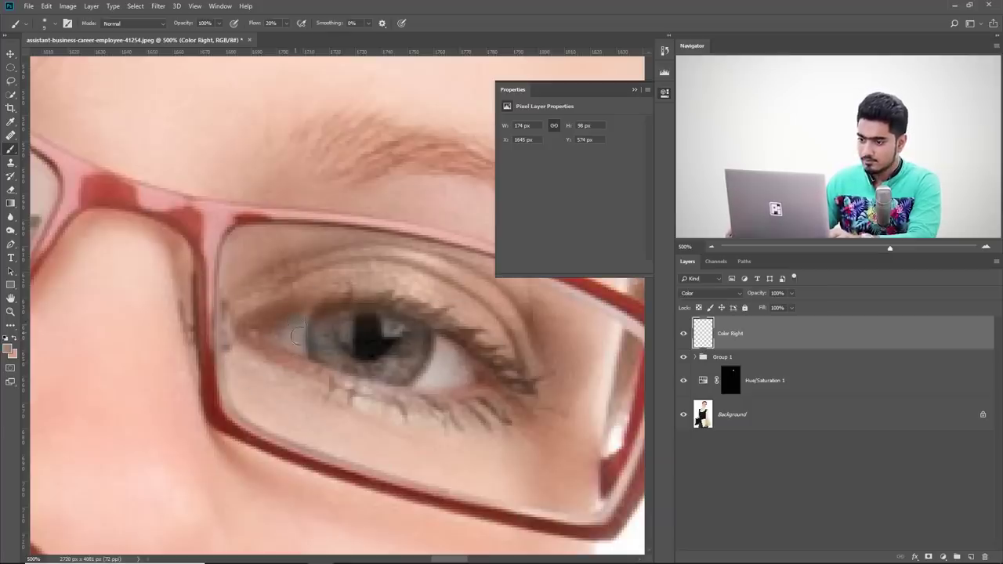
pyautogui.moveTo(322, 334); pyautogui.dragTo(283, 328)
# - Sample a neutral gray from the iris and paint it over the iris with the brush
pyautogui.keyDown('alt'); pyautogui.click(284, 331); pyautogui.keyUp('alt')
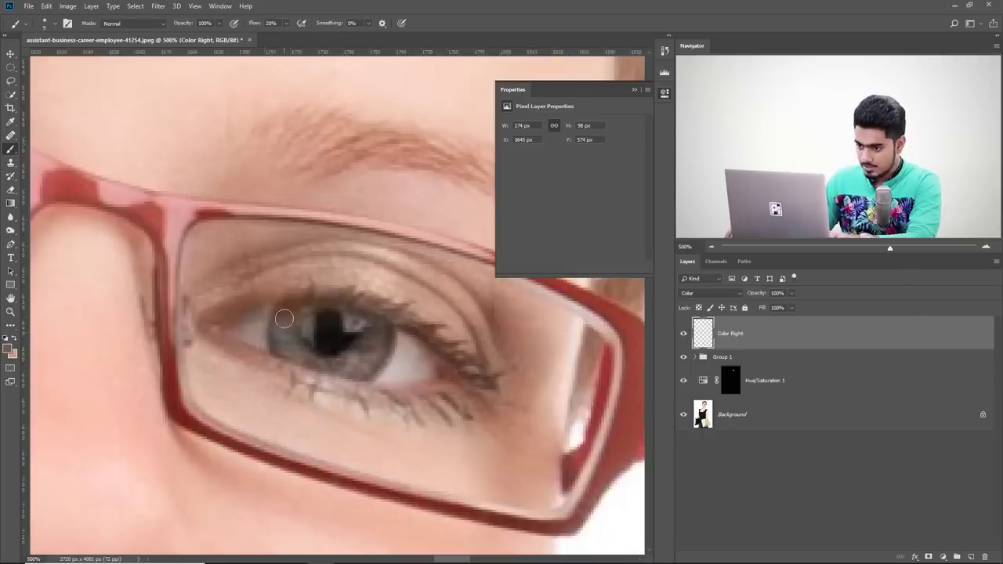
pyautogui.keyDown('alt'); pyautogui.click(364, 344); pyautogui.keyUp('alt')
pyautogui.keyDown('alt'); pyautogui.click(286, 332); pyautogui.keyUp('alt')
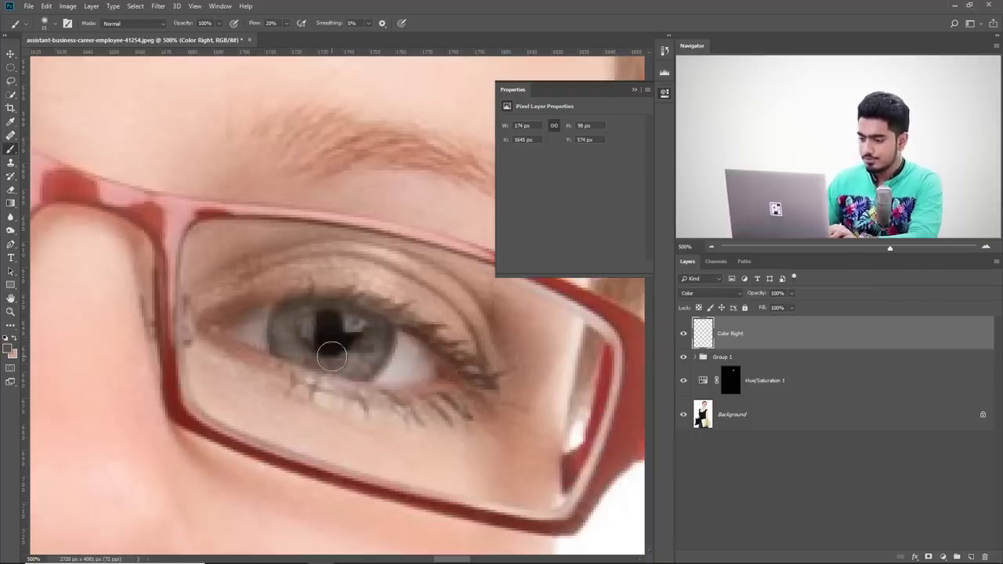
# - Hide and show Color Right to compare the eye with and without the painted eye colors
pyautogui.hotkey('ctrl', '-')
pyautogui.hotkey('ctrl', '-')
pyautogui.hotkey('ctrl', '-')
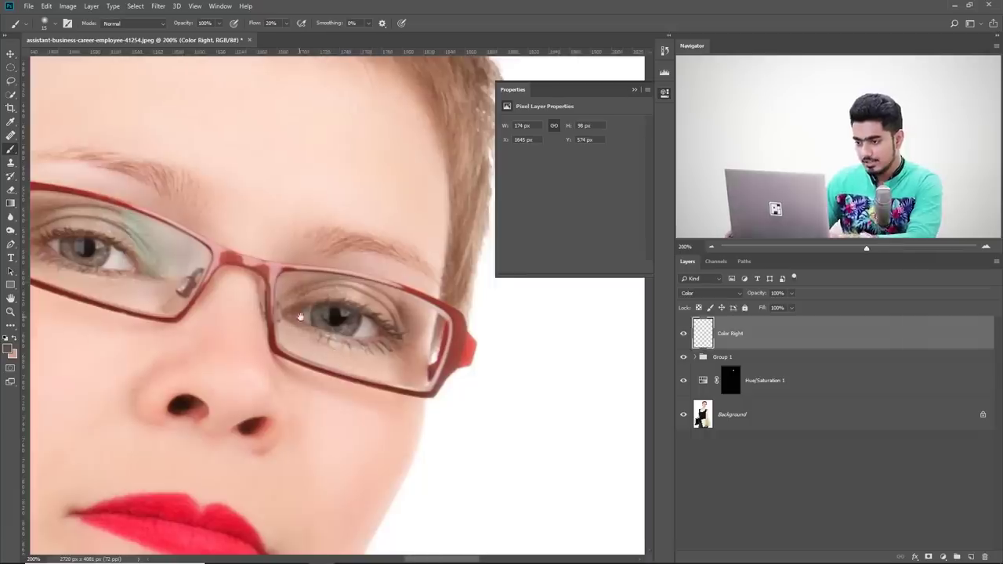
pyautogui.click(684, 336)
pyautogui.click(683, 336)
# - Set the brush to 22 px, sample the iris gray again and paint over the iris
pyautogui.keyDown('alt'); pyautogui.rightClick(377, 341); pyautogui.keyUp('alt')
pyautogui.keyDown('alt'); pyautogui.click(376, 340); pyautogui.keyUp('alt')
pyautogui.press('[')
pyautogui.press('[')
pyautogui.press('[')
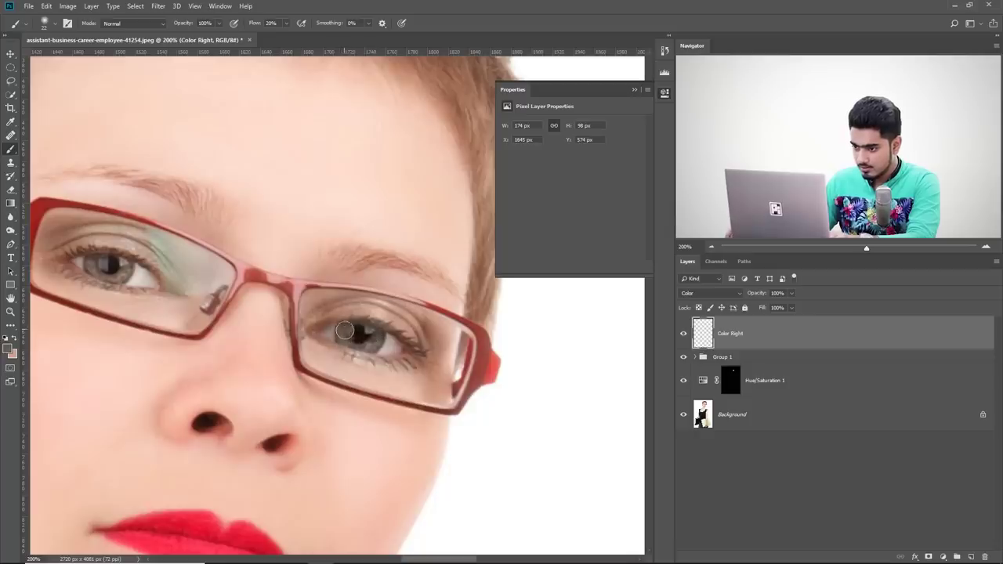
pyautogui.keyDown('alt'); pyautogui.click(373, 336); pyautogui.keyUp('alt')
pyautogui.moveTo(373, 338); pyautogui.dragTo(358, 343)
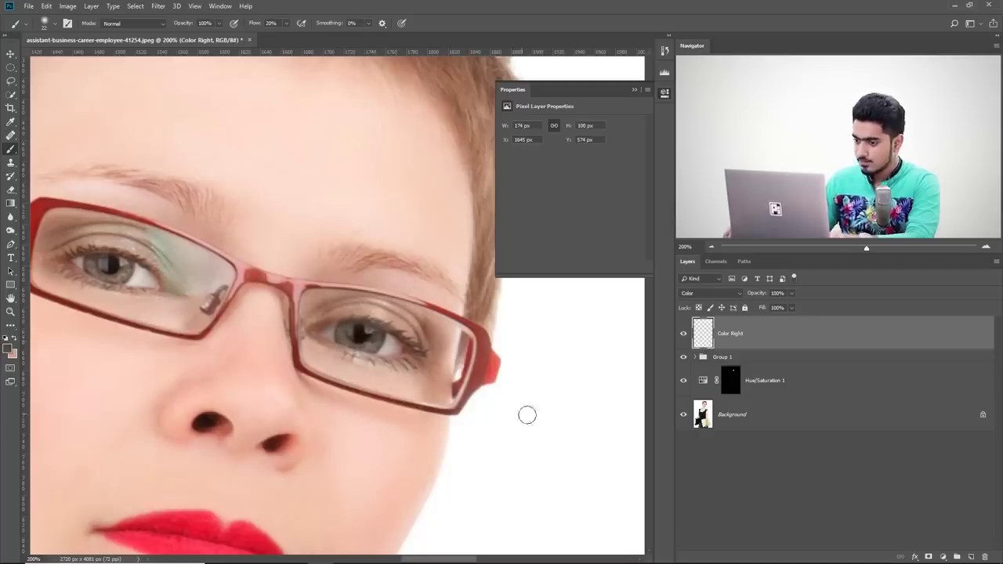
# - Expand Group 1, target the Curves 2 mask and paint white over the inner side of the iris with a smaller brush
pyautogui.moveTo(489, 361); pyautogui.dragTo(497, 369)
pyautogui.hotkey('ctrl', '=')
pyautogui.hotkey('ctrl', '=')
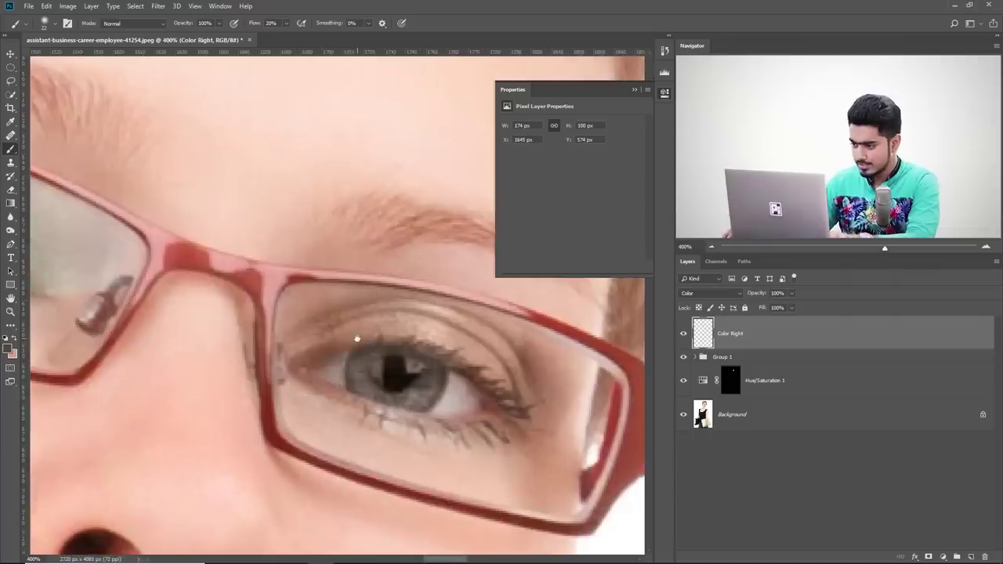
pyautogui.click(695, 358)
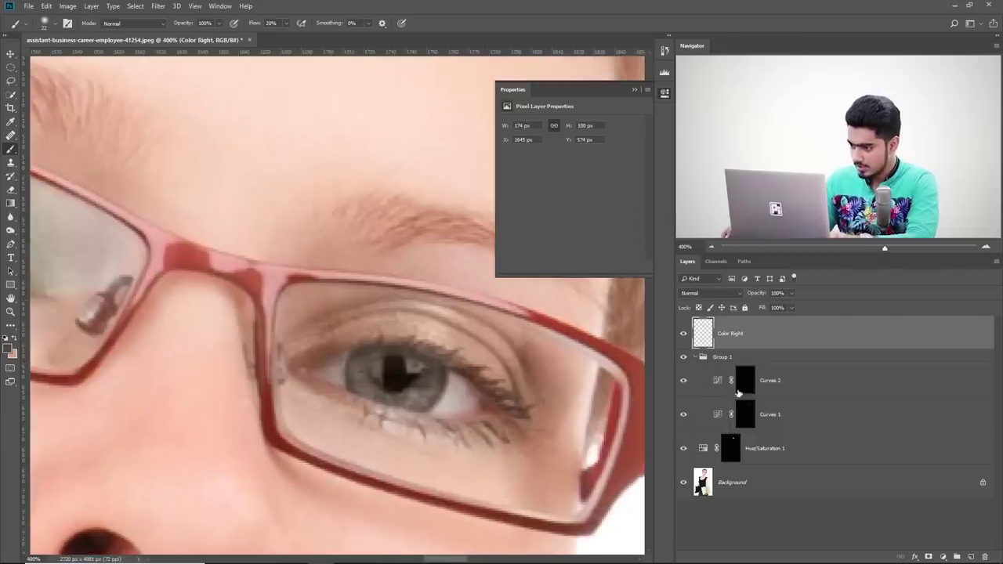
pyautogui.click(748, 389)
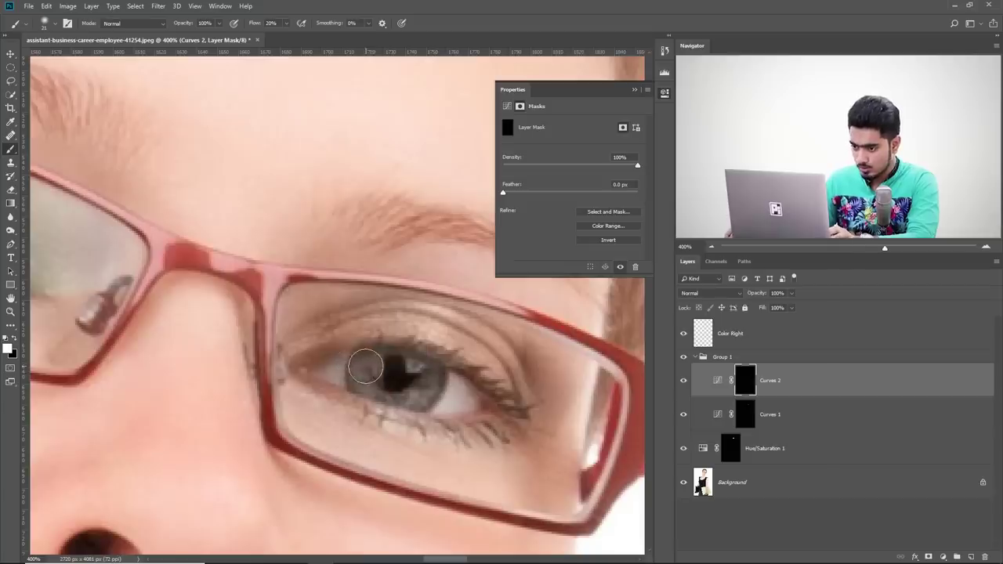
pyautogui.press('[')
pyautogui.press('[')
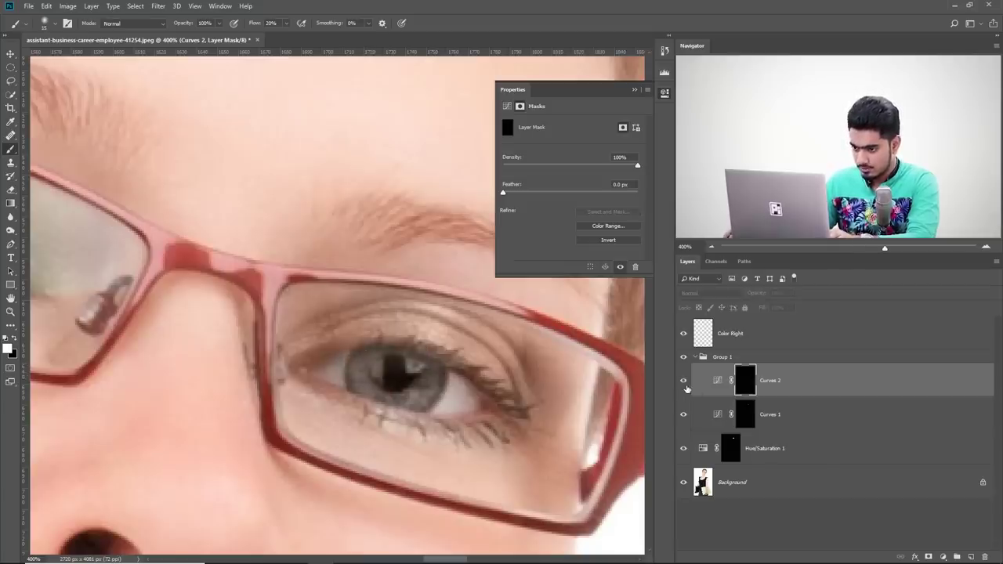
# - Examine the corrected eye against the whole face and at close range
pyautogui.hotkey('ctrl', '-')
pyautogui.hotkey('ctrl', '-')
pyautogui.hotkey('ctrl', '-')
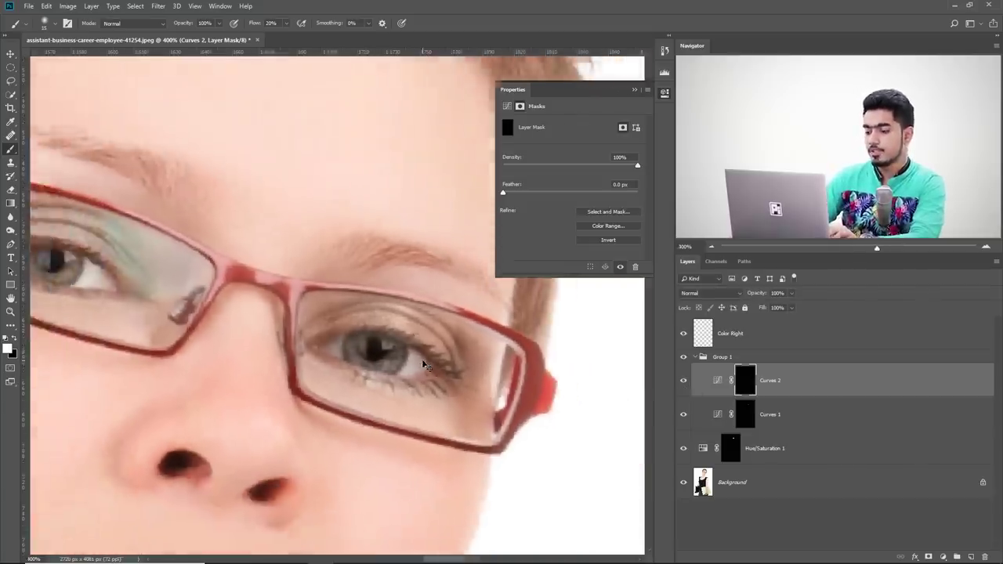
pyautogui.moveTo(397, 379); pyautogui.dragTo(408, 392)
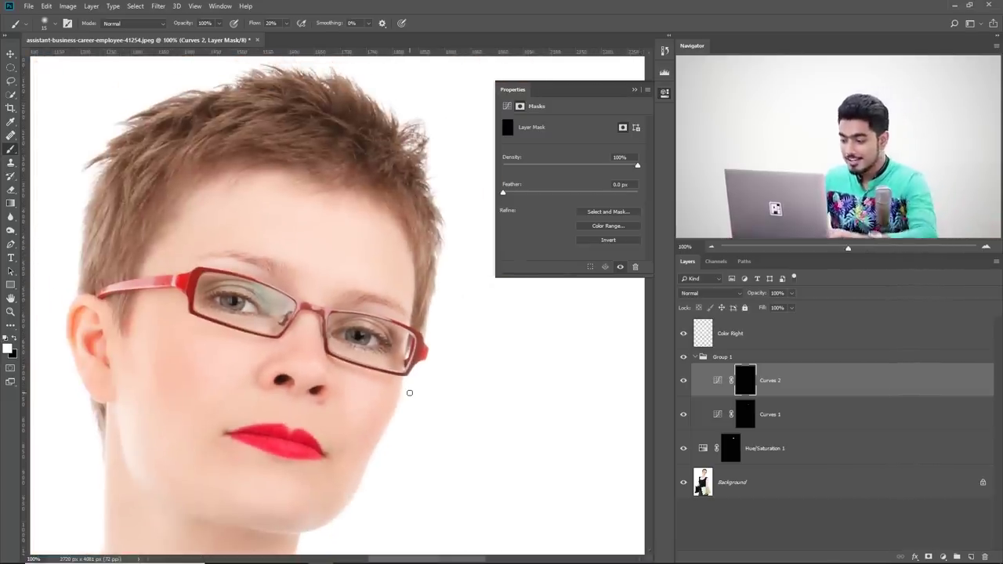
pyautogui.hotkey('ctrl', '+')
pyautogui.hotkey('ctrl', '+')
pyautogui.hotkey('ctrl', '+')
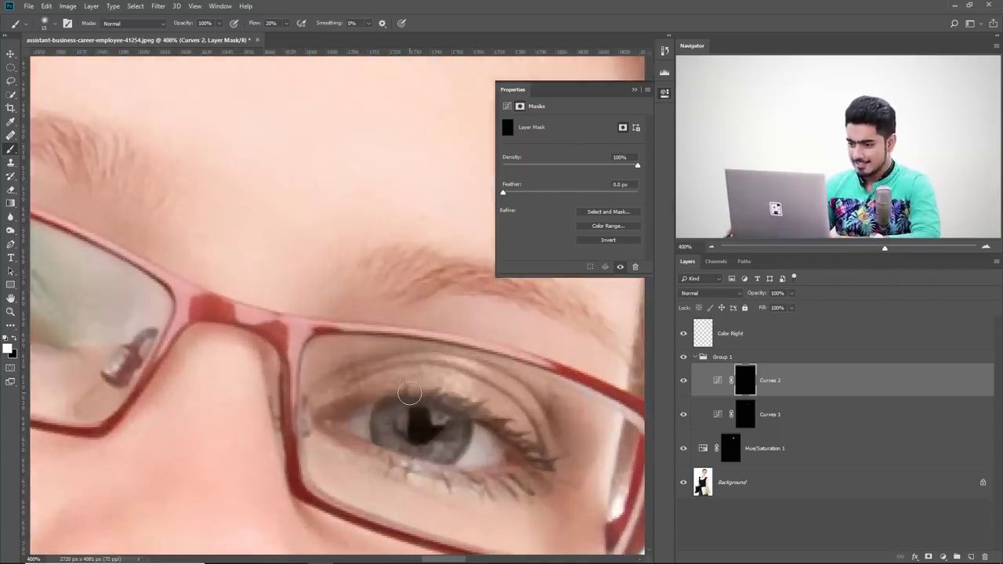
pyautogui.moveTo(409, 392); pyautogui.dragTo(360, 375)
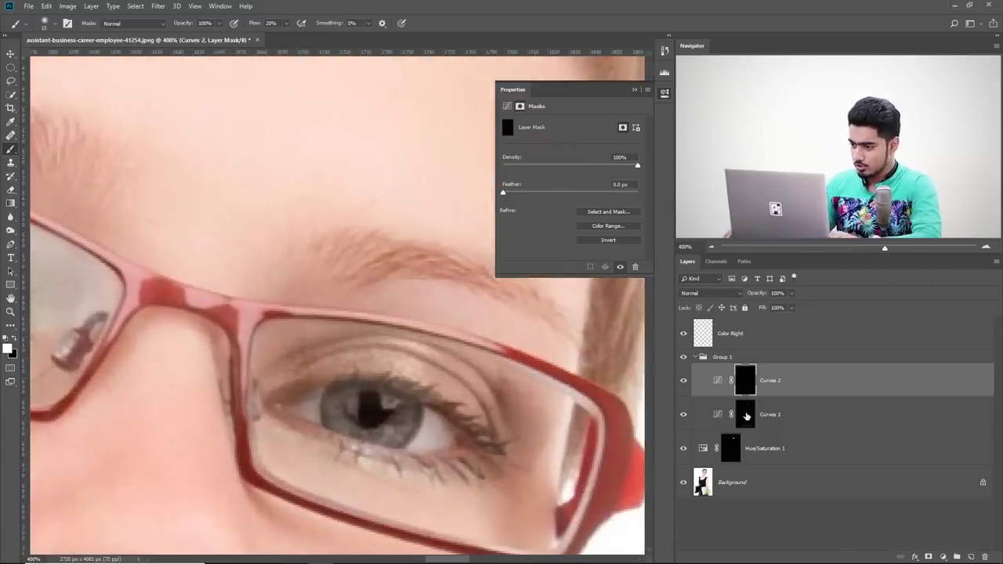
# - Target the Curves 1 mask, lower the brush flow to 5% and paint softly around the outer eye with a 27 px brush
pyautogui.click(746, 416)
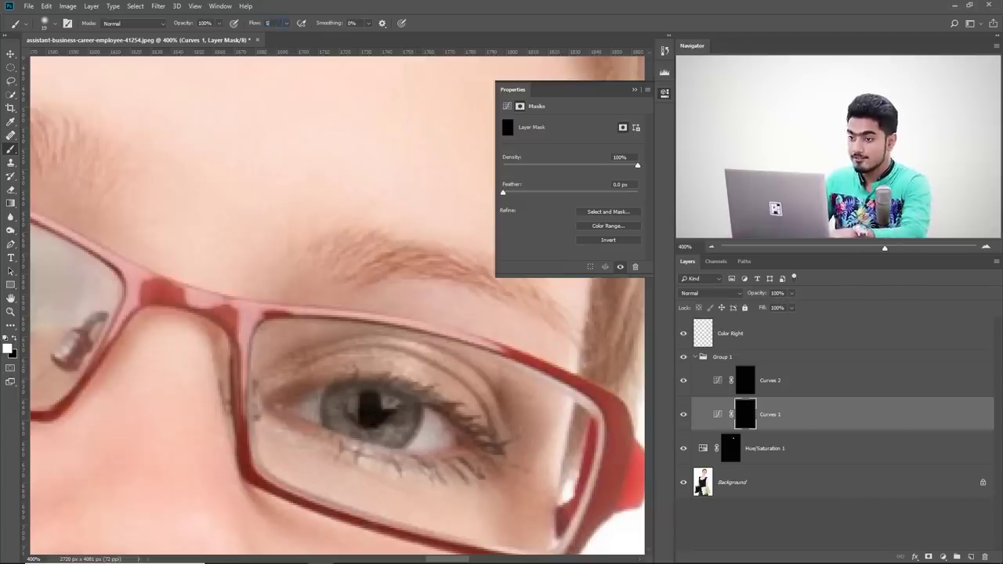
pyautogui.keyDown('alt'); pyautogui.rightClick(450, 370); pyautogui.keyUp('alt')
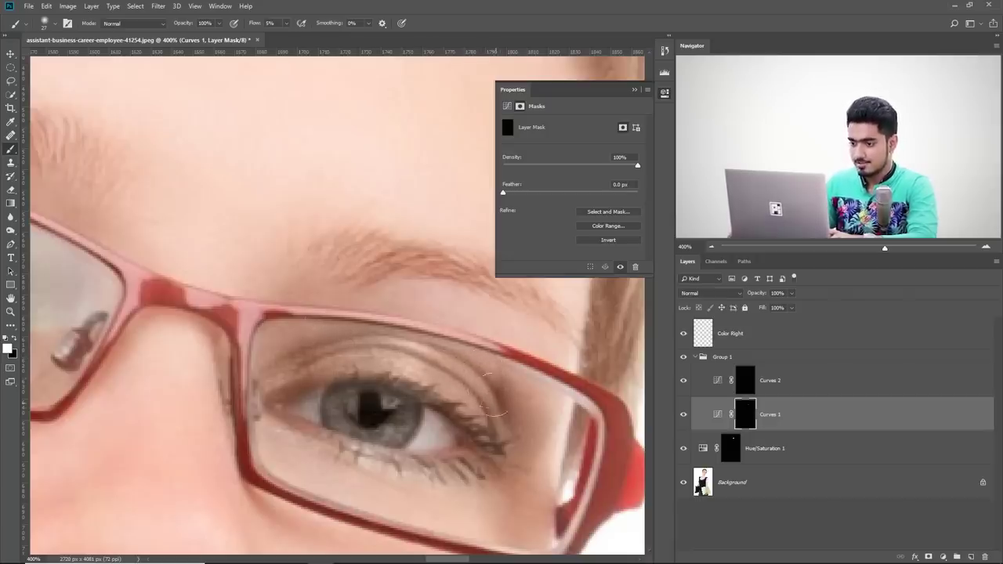
pyautogui.hotkey('ctrl', '-')
pyautogui.hotkey('ctrl', '-')
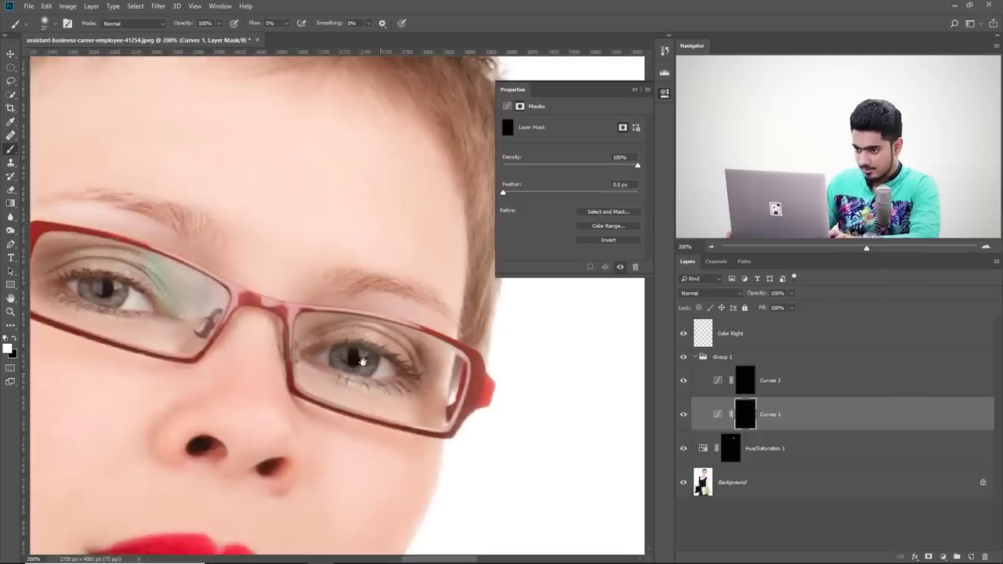
pyautogui.moveTo(406, 391); pyautogui.dragTo(437, 410)
# - Collapse Group 1 and add a new Hue/Saturation adjustment layer above Hue/Saturation 1 for the other lens's green glare
pyautogui.moveTo(278, 321); pyautogui.dragTo(392, 354)
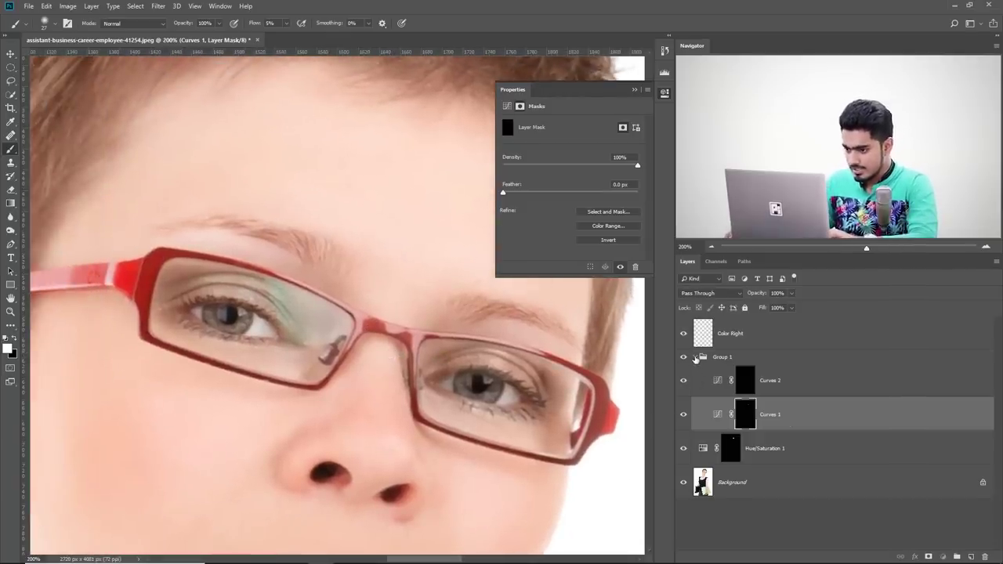
pyautogui.click(696, 358)
pyautogui.hotkey('ctrl', '+')
pyautogui.hotkey('ctrl', '+')
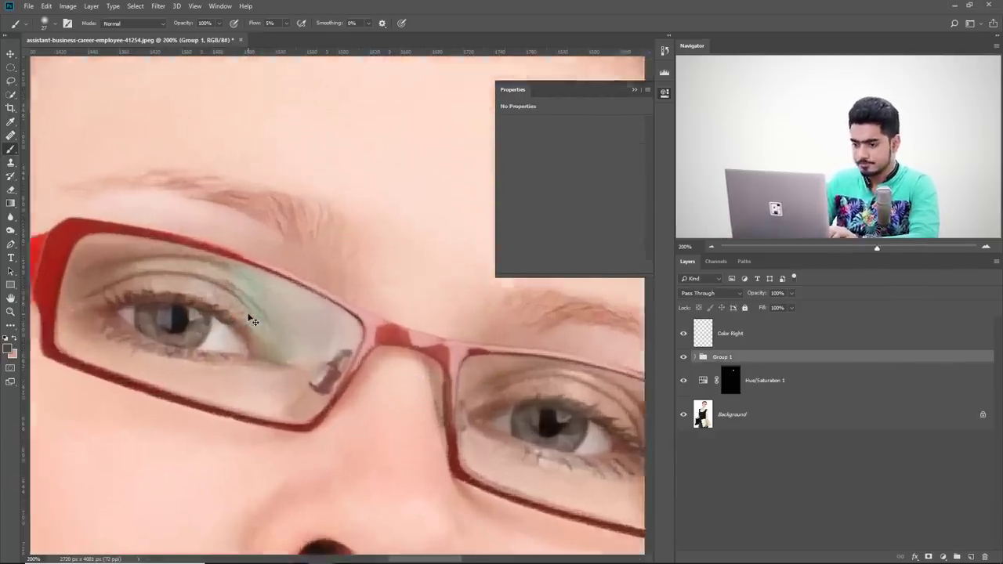
pyautogui.moveTo(248, 315); pyautogui.dragTo(351, 344)
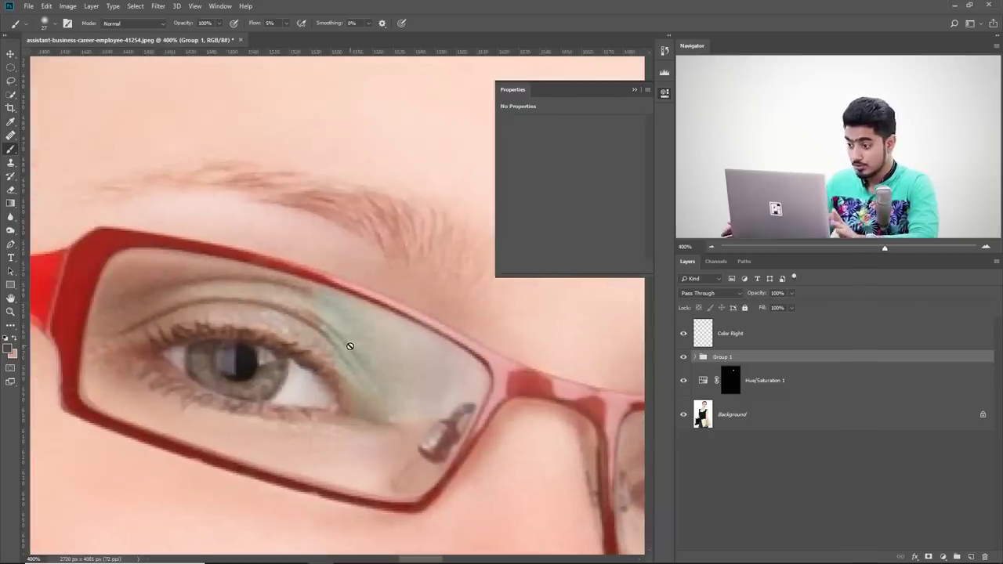
pyautogui.click(740, 378)
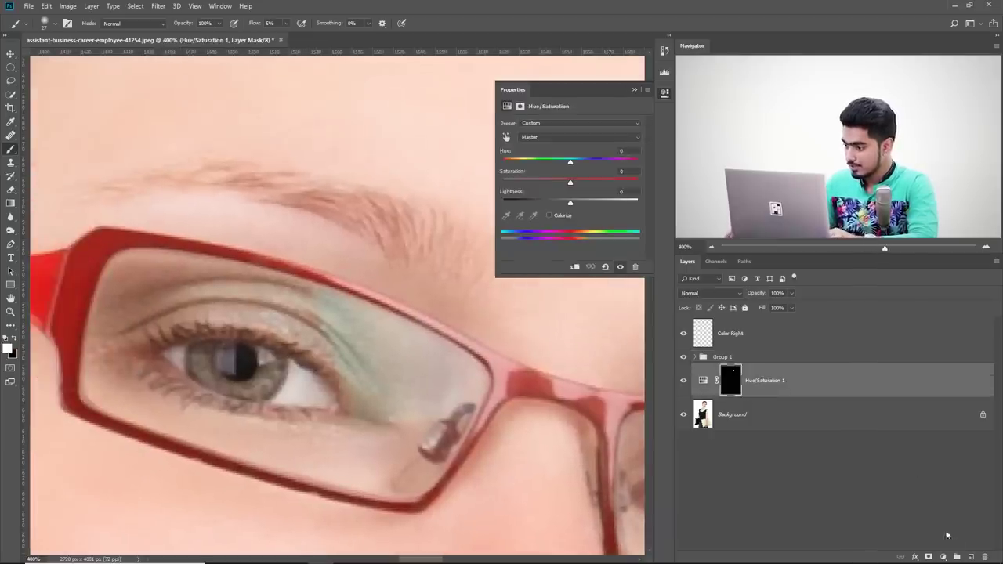
pyautogui.click(945, 557)
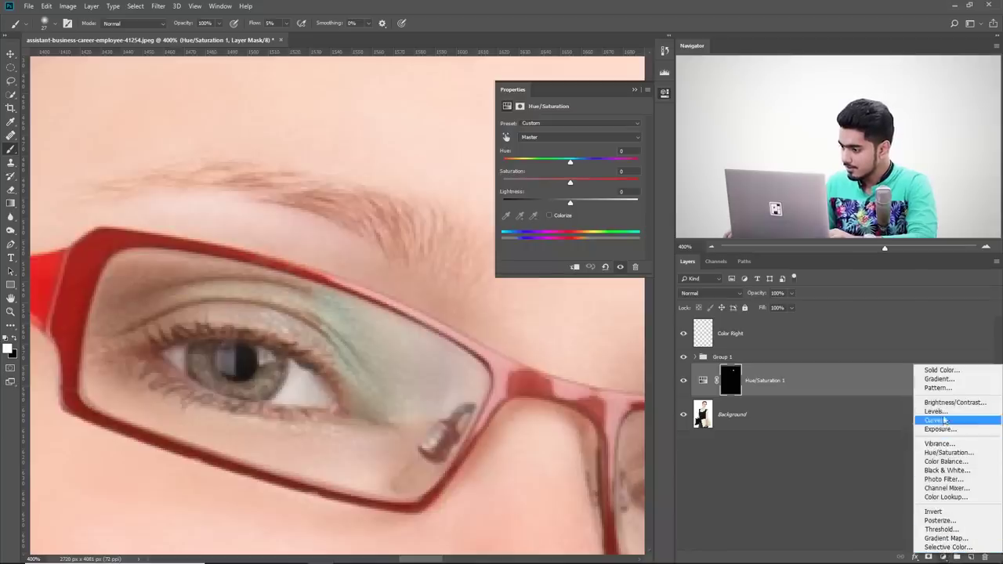
pyautogui.click(950, 453)
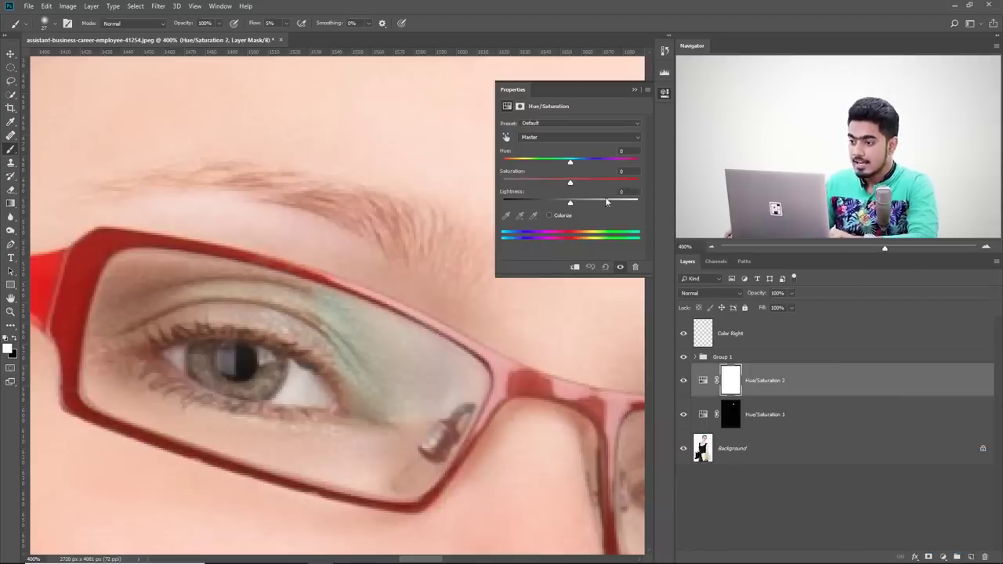
# - Target the green glare, set its Hue to +174 and Saturation to +95, and widen the color range across the glare
pyautogui.click(509, 138)
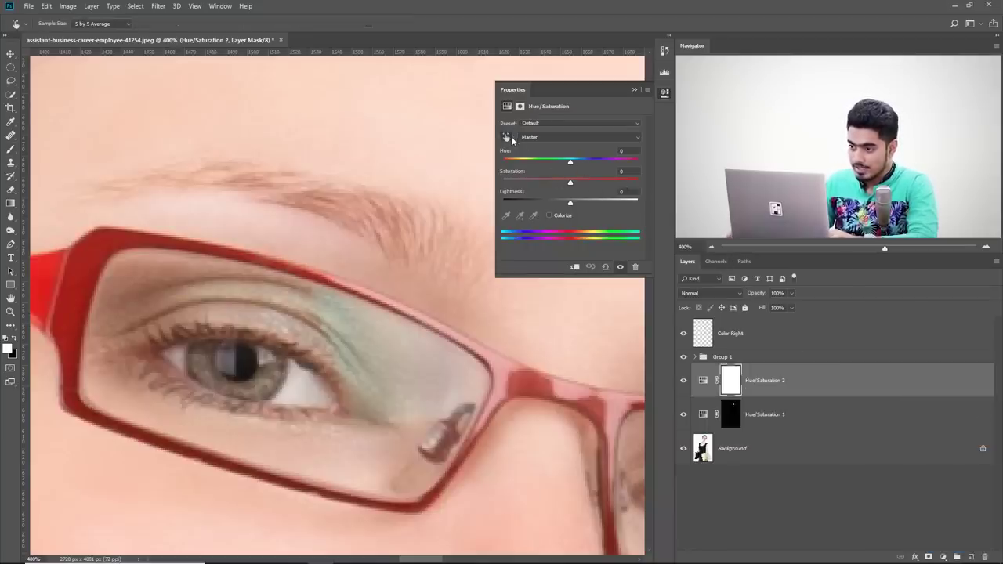
pyautogui.click(349, 320)
pyautogui.moveTo(598, 237); pyautogui.dragTo(606, 236)
pyautogui.moveTo(571, 162); pyautogui.dragTo(637, 164)
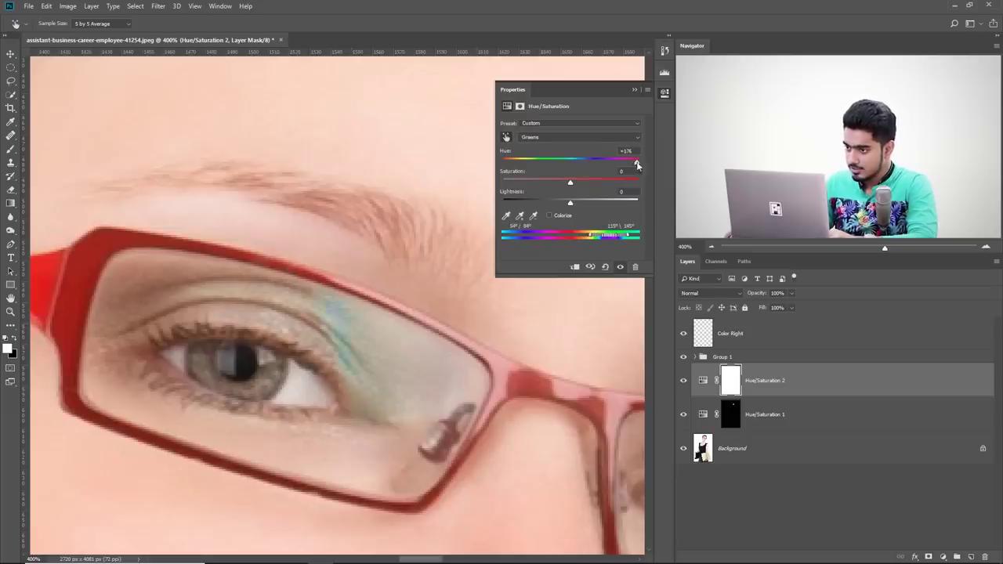
pyautogui.moveTo(611, 239); pyautogui.dragTo(603, 239)
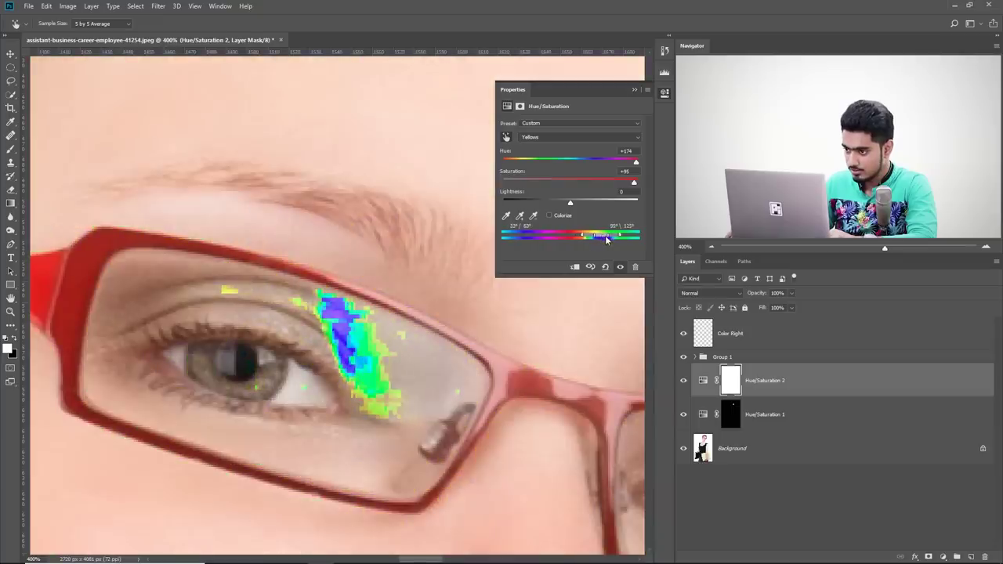
pyautogui.moveTo(595, 238); pyautogui.dragTo(629, 238)
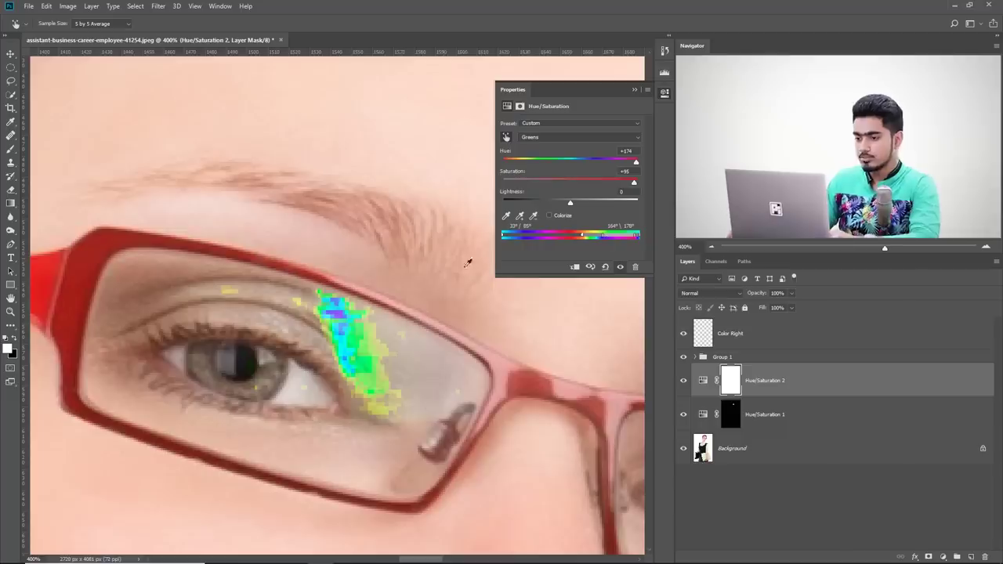
# - Bring the Greens saturation back to about 0 and collapse the adjustment settings
pyautogui.click(570, 182)
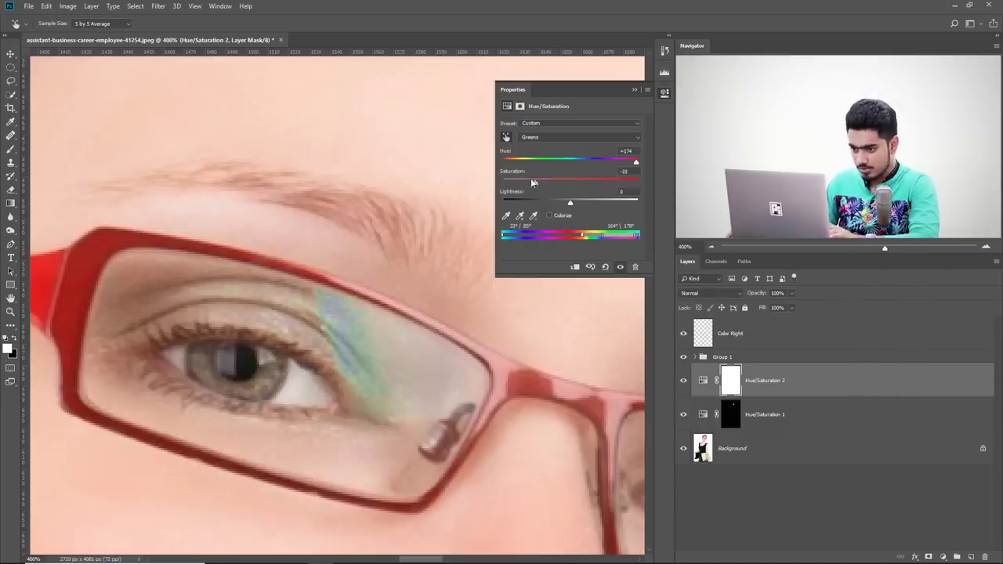
pyautogui.moveTo(533, 182); pyautogui.dragTo(570, 185)
pyautogui.click(635, 91)
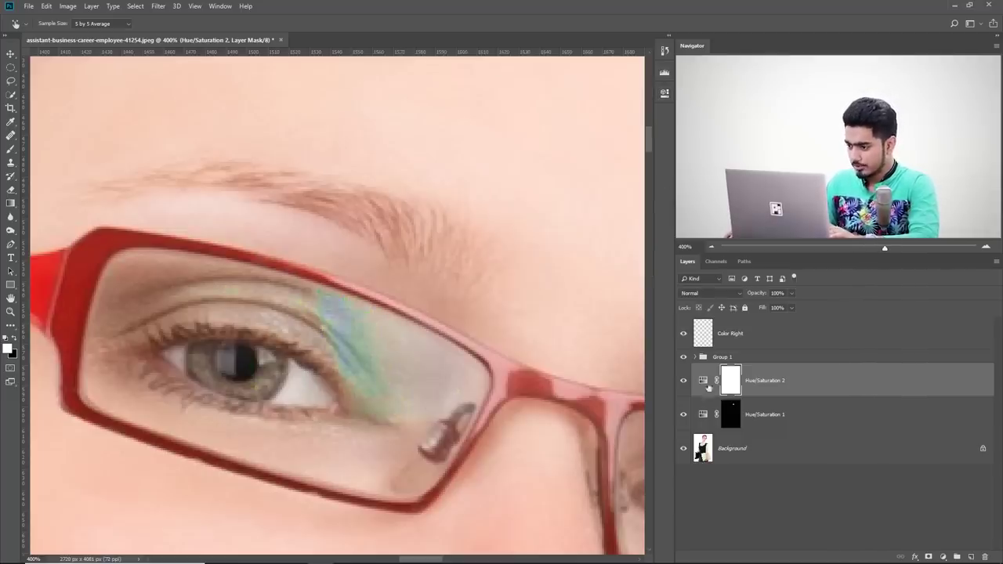
# - Delete the Hue/Saturation 2 adjustment layer, leaving the first lens correction in place
pyautogui.moveTo(838, 390); pyautogui.dragTo(985, 556)
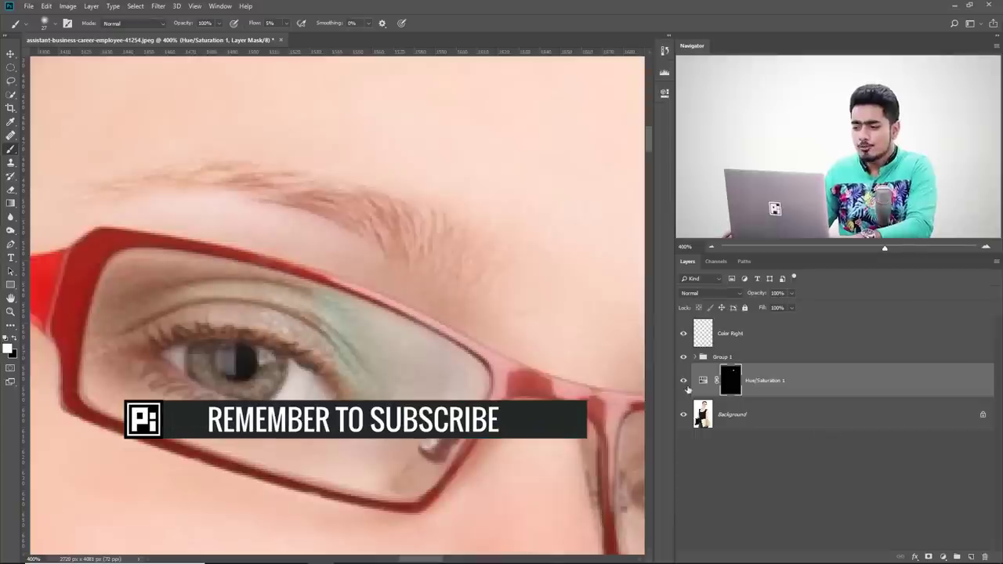
pyautogui.moveTo(585, 352); pyautogui.dragTo(334, 262)
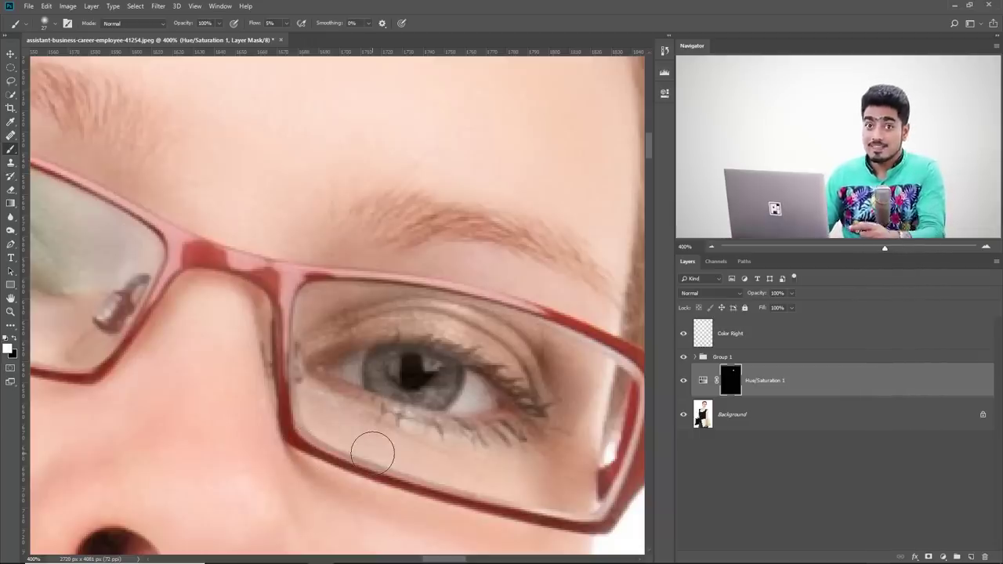
pyautogui.moveTo(222, 268); pyautogui.dragTo(403, 359)
pyautogui.moveTo(267, 326)
pyautogui.mouseDown()
pyautogui.moveTo(384, 336)
pyautogui.moveTo(370, 323)
pyautogui.mouseUp()
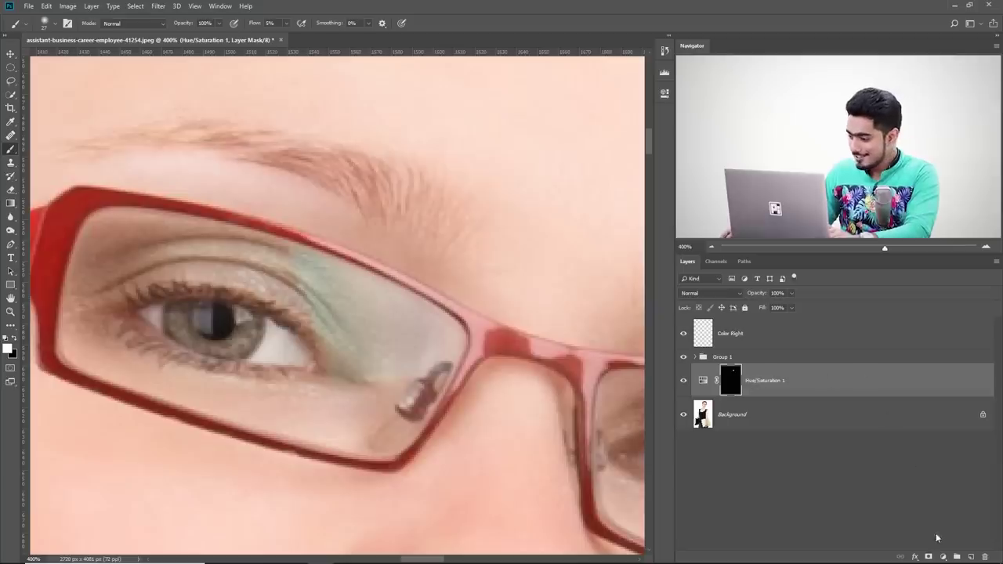
# - Add a white (ffffff) Solid Color fill layer in Color blend mode and place it above the Color Right layer
pyautogui.click(943, 557)
pyautogui.click(932, 369)
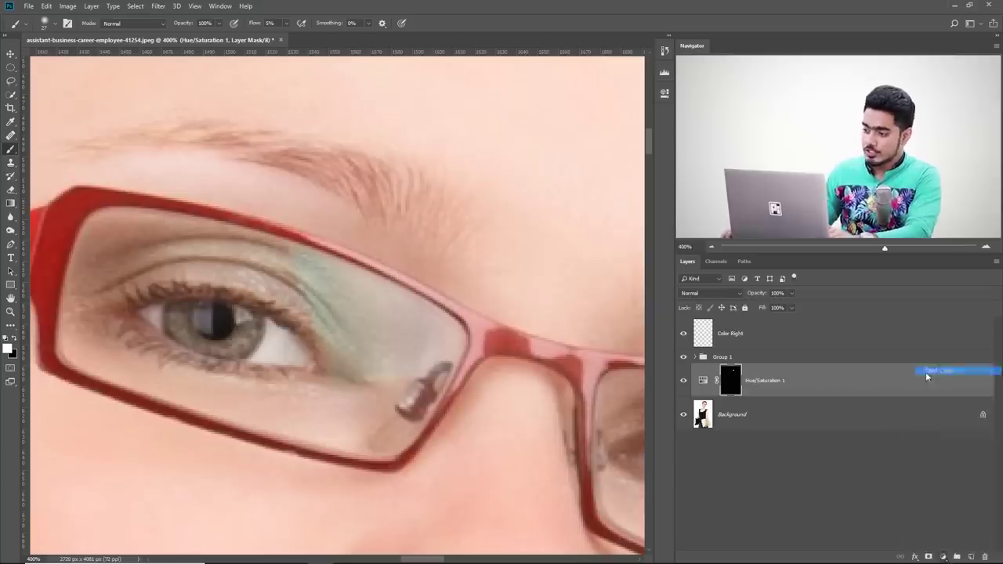
pyautogui.write('ffffff')
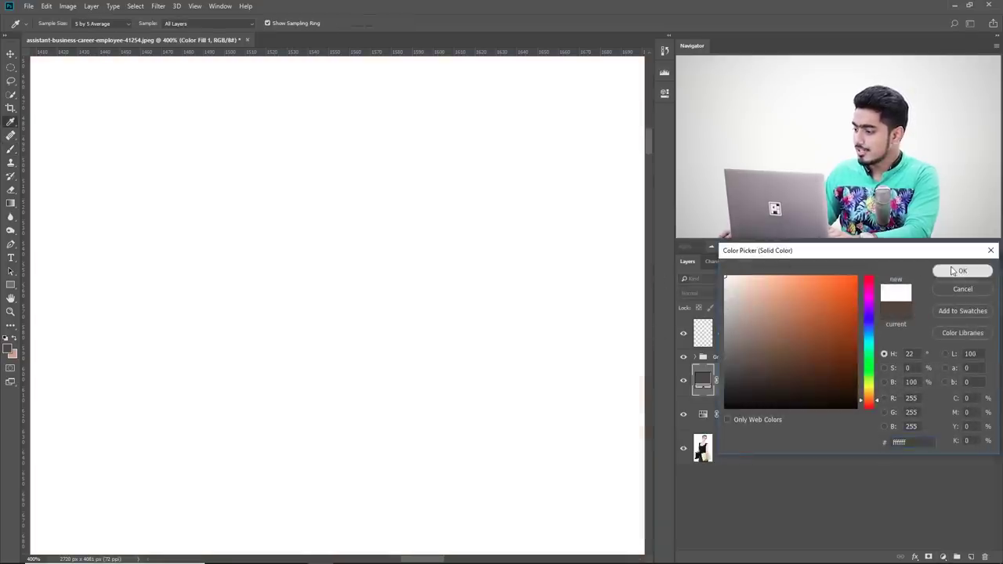
pyautogui.click(962, 270)
pyautogui.click(707, 292)
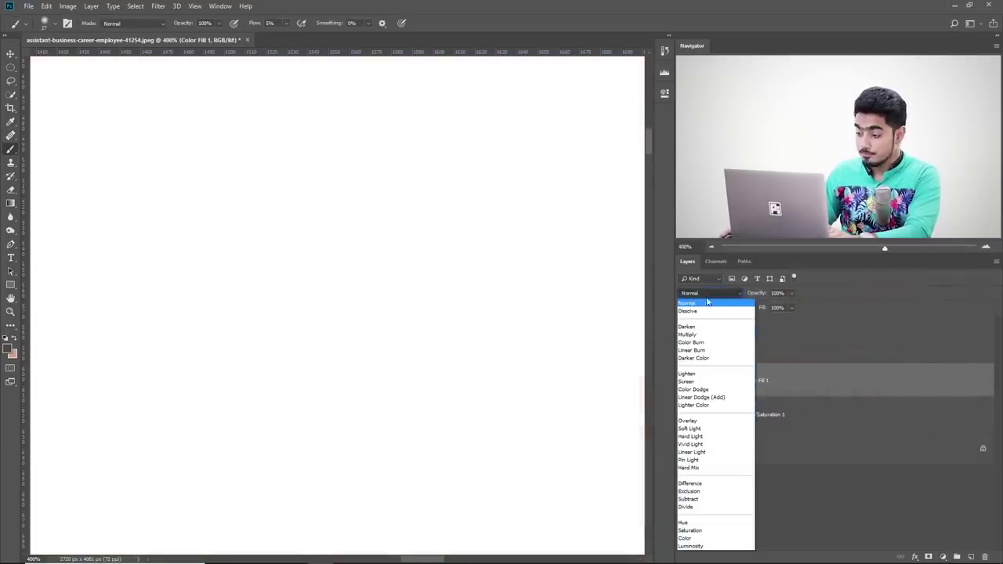
pyautogui.click(726, 538)
pyautogui.moveTo(769, 396); pyautogui.dragTo(764, 319)
pyautogui.moveTo(380, 348); pyautogui.dragTo(356, 319)
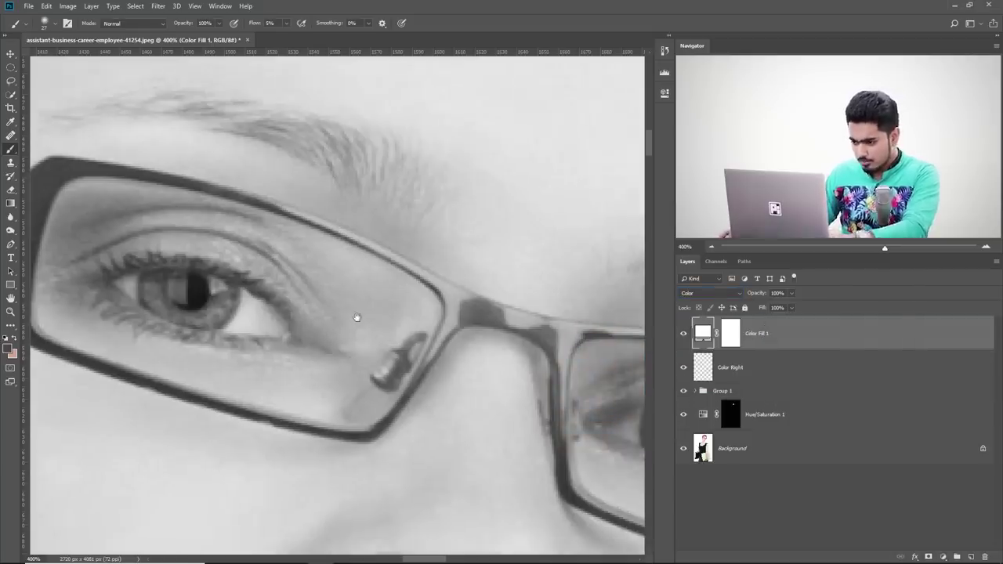
pyautogui.scroll(-4, 358, 317)
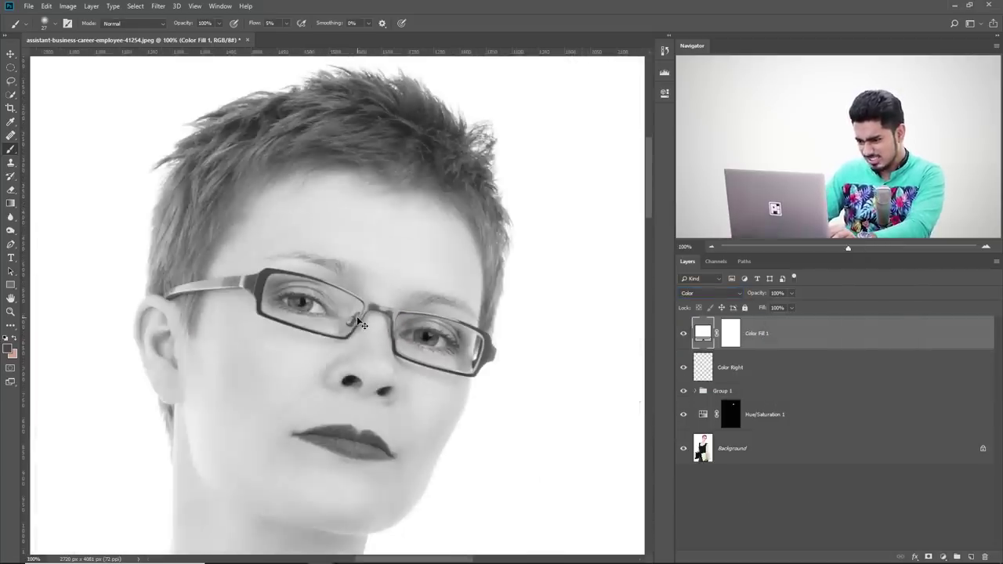
pyautogui.scroll(2, 358, 317)
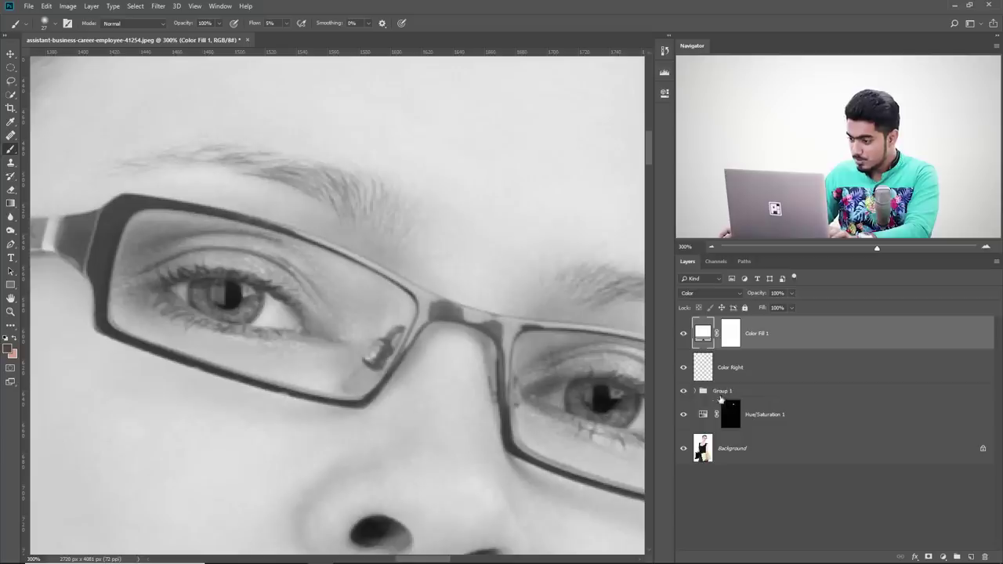
# - Expand Group 1, add a Curves adjustment above Curves 2, pull its RGB curve slightly down, and invert its mask to black
pyautogui.click(694, 391)
pyautogui.click(824, 414)
pyautogui.click(942, 555)
pyautogui.click(931, 423)
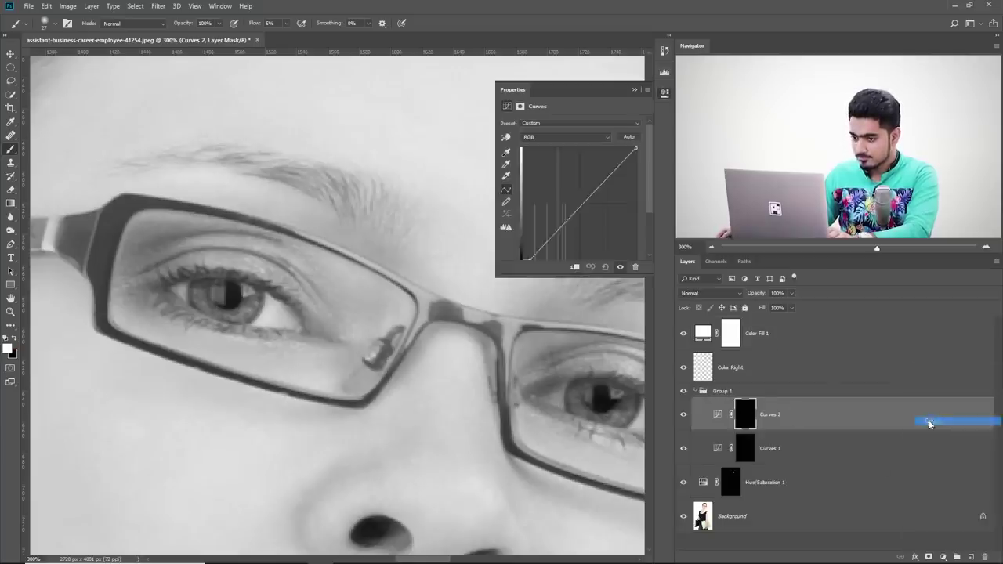
pyautogui.moveTo(551, 229); pyautogui.dragTo(536, 260)
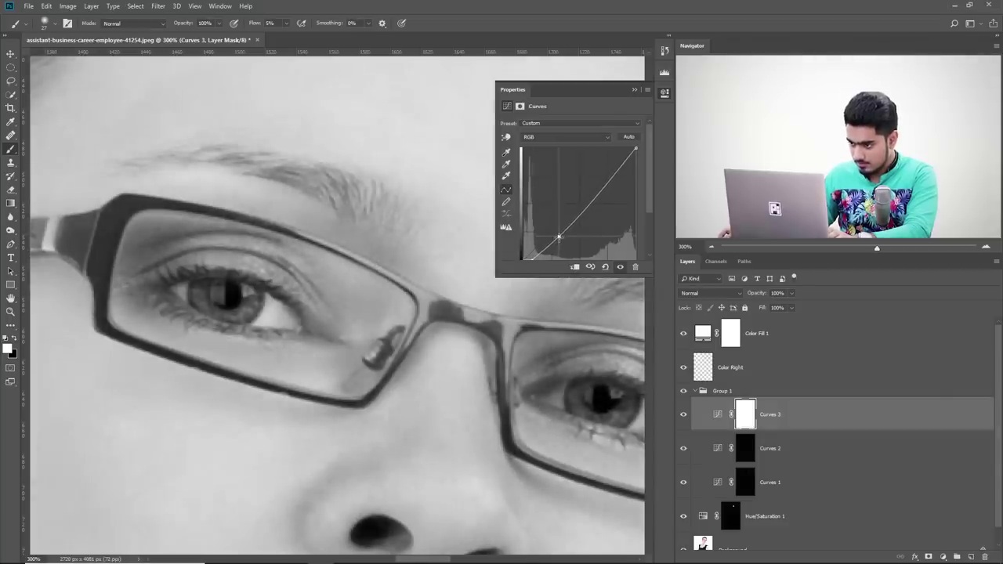
pyautogui.click(634, 91)
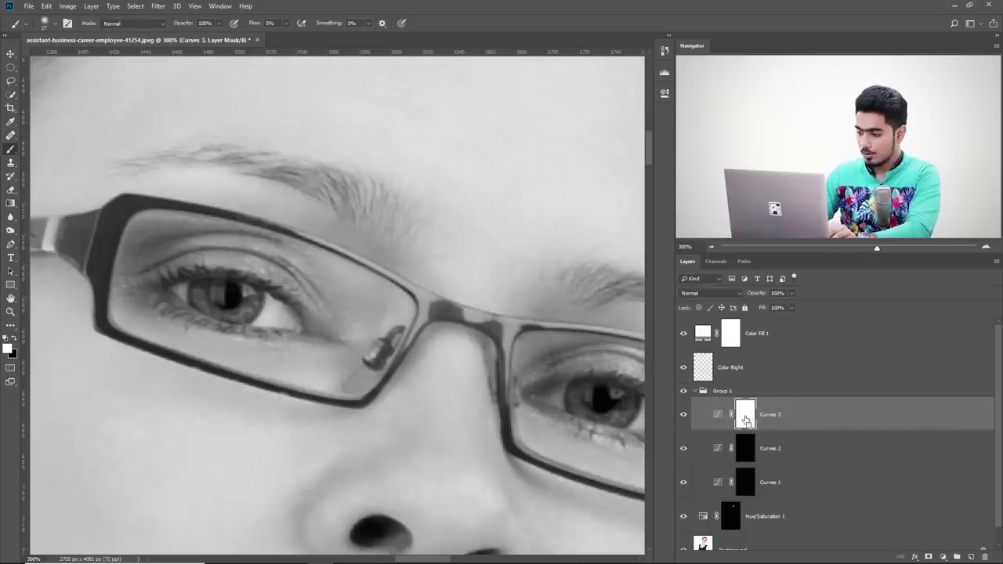
pyautogui.hotkey('ctrl', 'i')
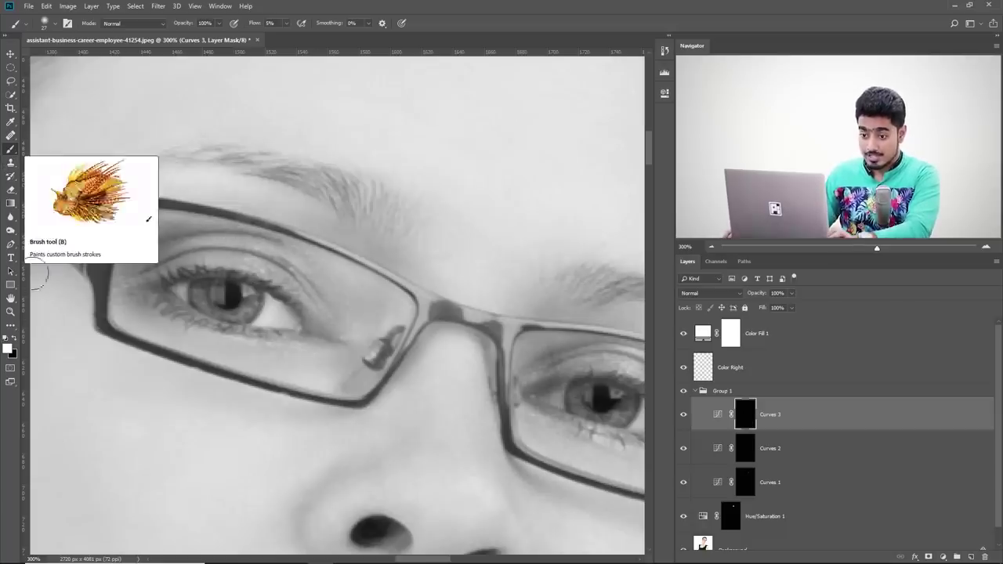
# - Paint softly on the Curves 3 mask over the pale glare beside the eye, then compare the face with that layer hidden and shown
pyautogui.keyDown('alt'); pyautogui.rightClick(227, 274); pyautogui.keyUp('alt')
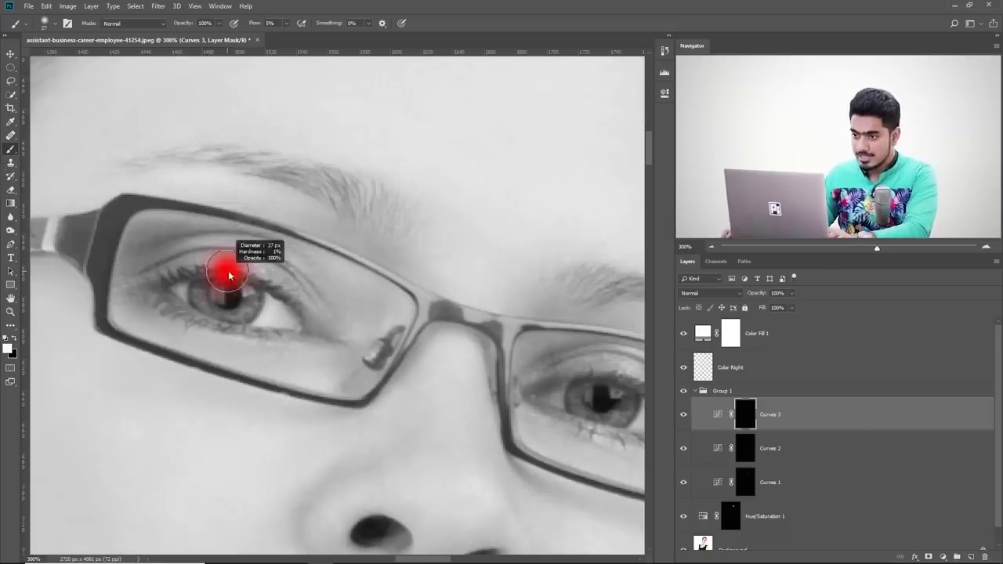
pyautogui.keyDown('alt'); pyautogui.rightClick(362, 307); pyautogui.keyUp('alt')
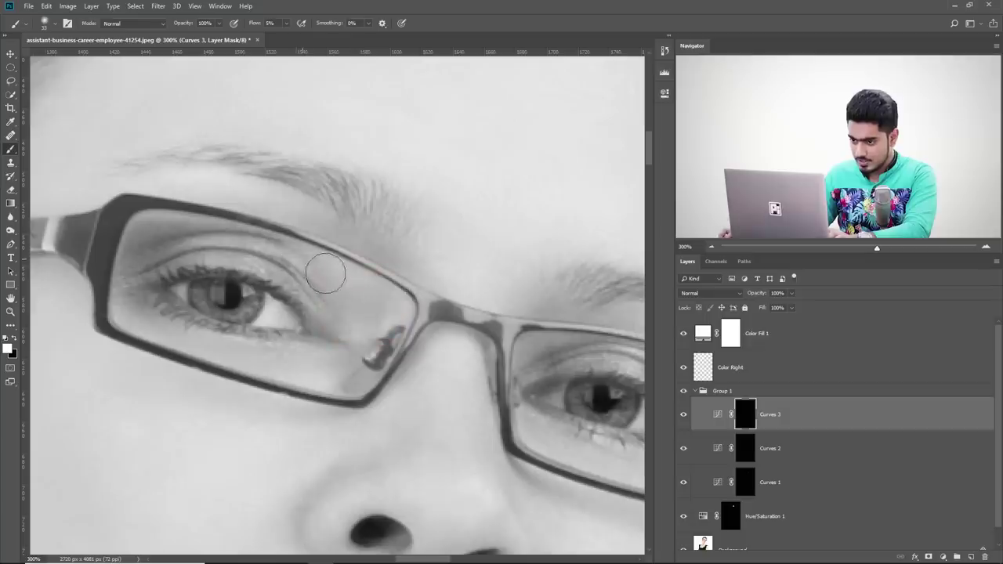
pyautogui.keyDown('alt'); pyautogui.rightClick(293, 255); pyautogui.keyUp('alt')
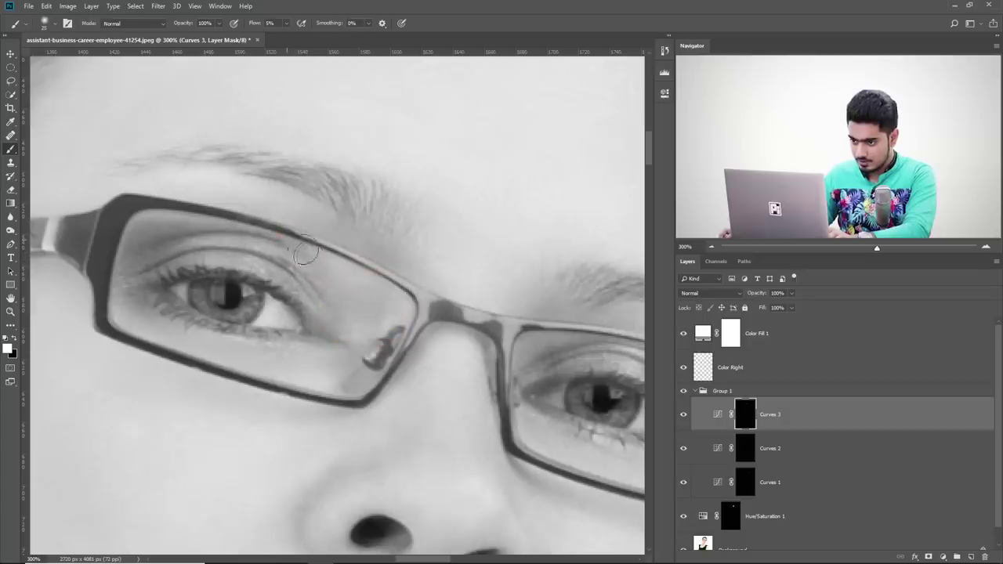
pyautogui.keyDown('alt'); pyautogui.rightClick(340, 320); pyautogui.keyUp('alt')
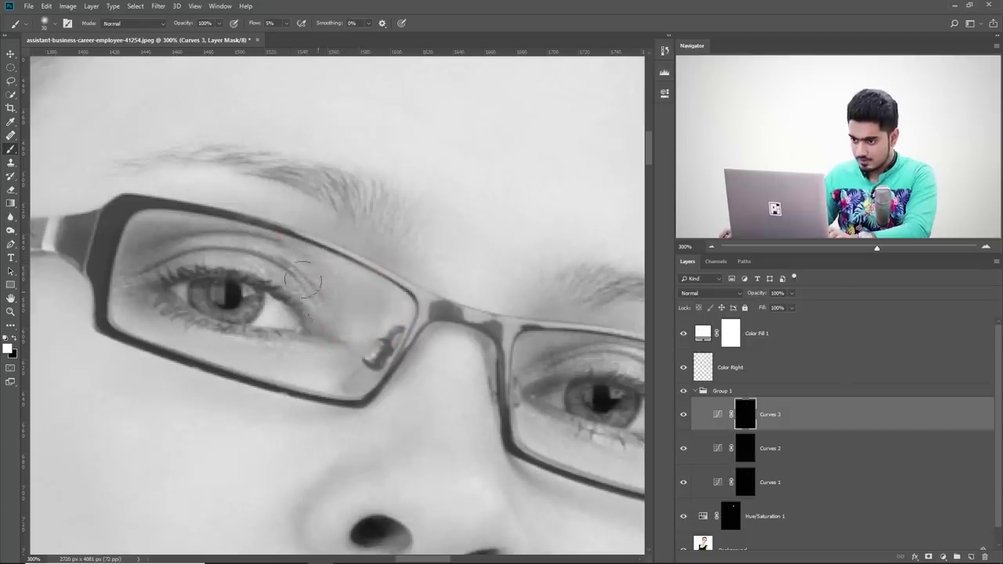
pyautogui.keyDown('alt'); pyautogui.rightClick(367, 334); pyautogui.keyUp('alt')
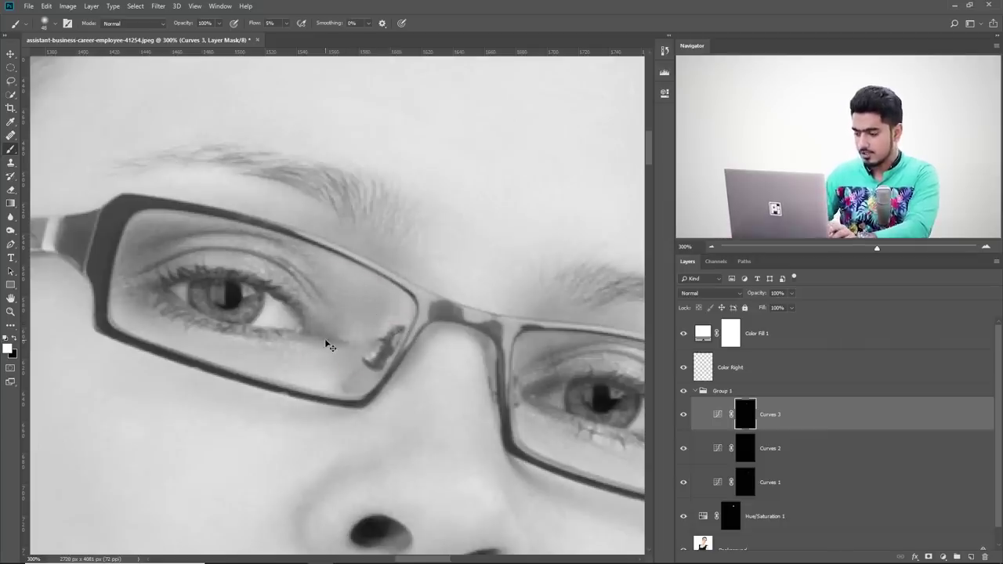
pyautogui.scroll(-3, 331, 329)
pyautogui.click(684, 416)
pyautogui.click(684, 417)
pyautogui.click(684, 416)
pyautogui.click(684, 417)
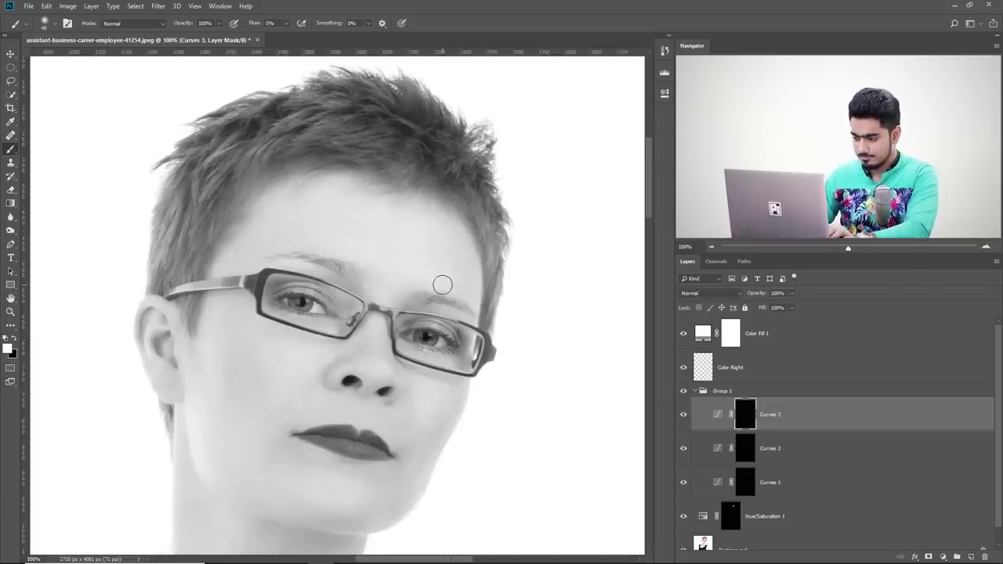
# - Refine the Curves 3 mask around the eyelid crease and inner lens with soft 11 px and 27 px brushes
pyautogui.scroll(4, 442, 285)
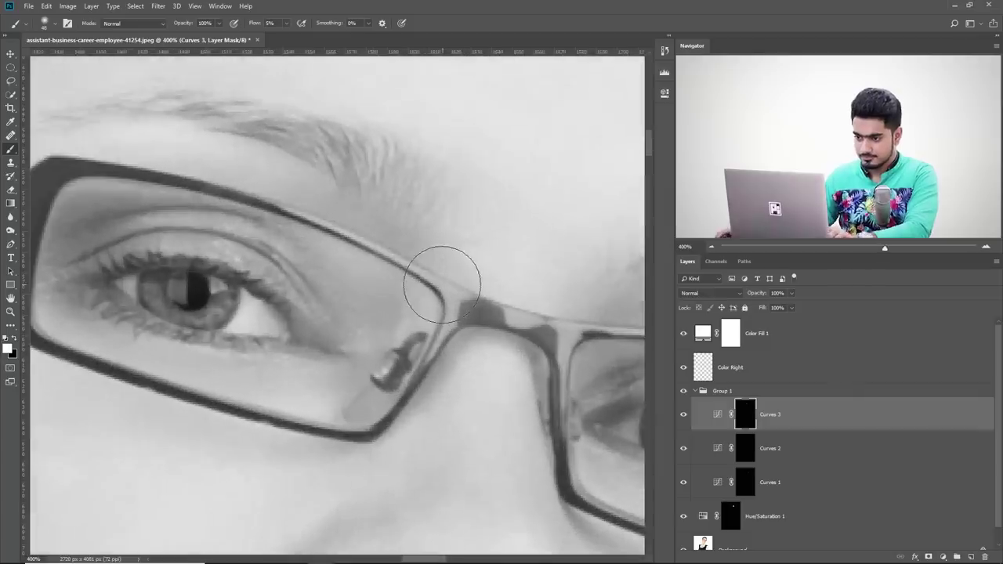
pyautogui.keyDown('alt'); pyautogui.rightClick(198, 221); pyautogui.keyUp('alt')
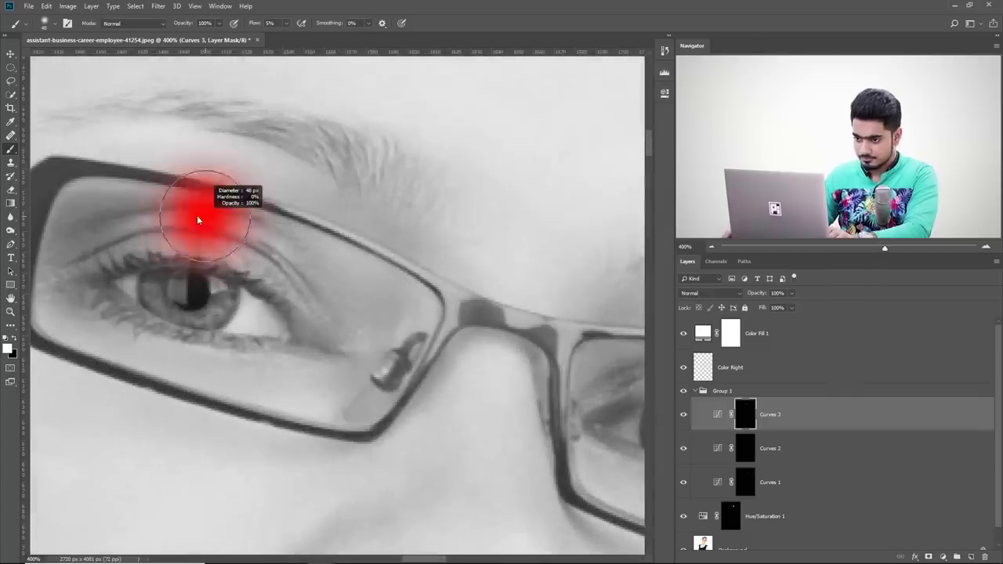
pyautogui.keyDown('alt'); pyautogui.rightClick(175, 210); pyautogui.keyUp('alt')
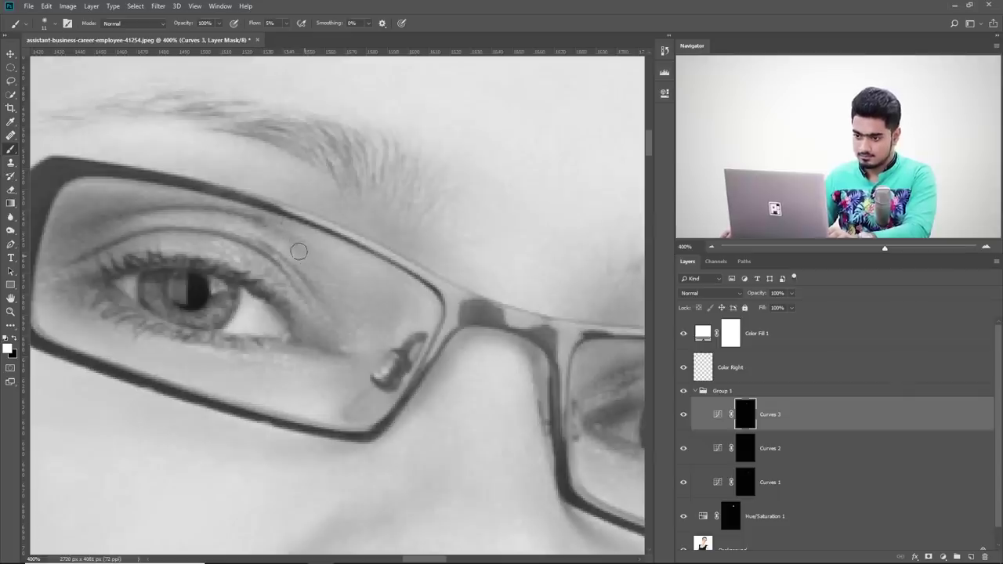
pyautogui.moveTo(369, 330); pyautogui.dragTo(384, 345)
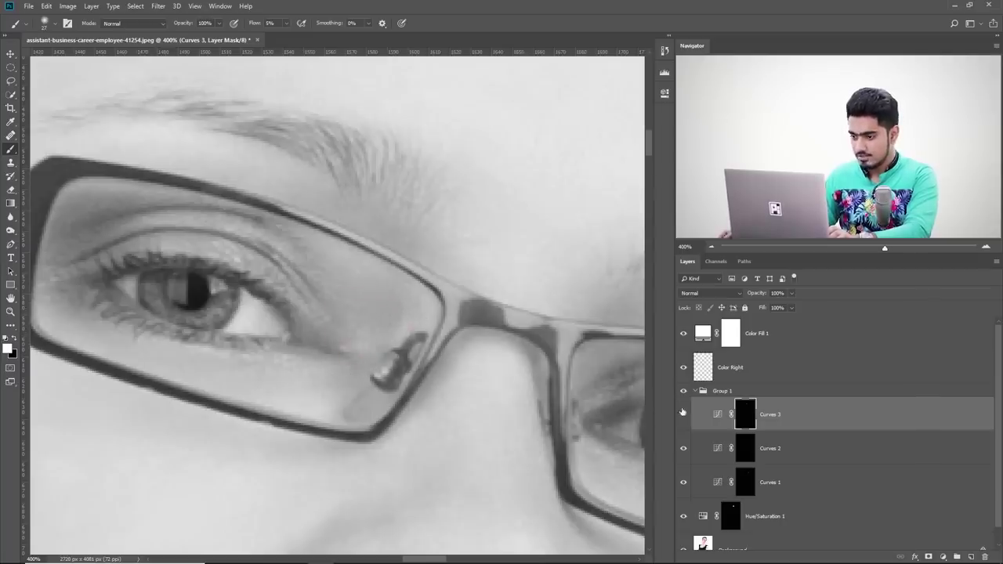
pyautogui.hotkey('ctrl', '-')
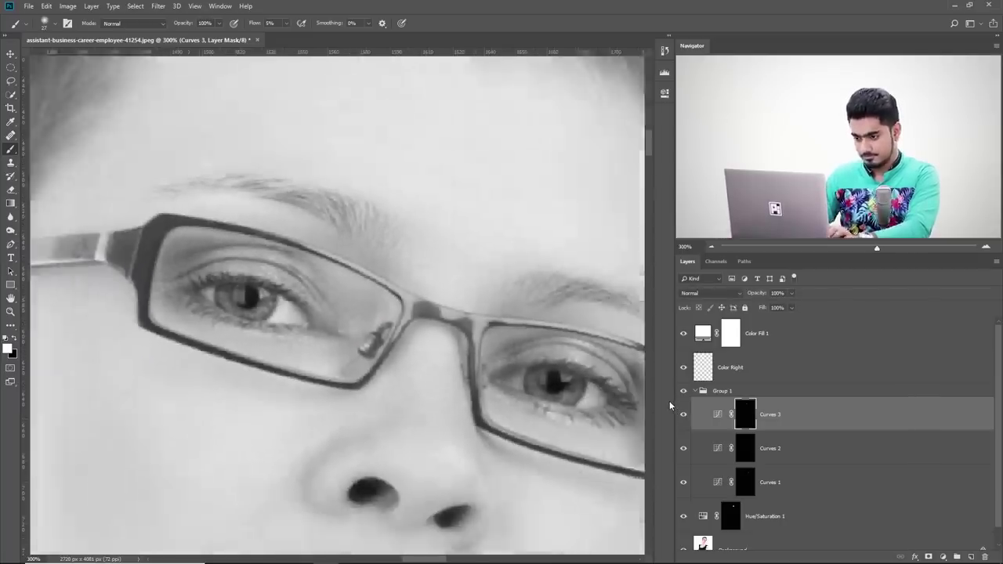
pyautogui.hotkey('ctrl', '-')
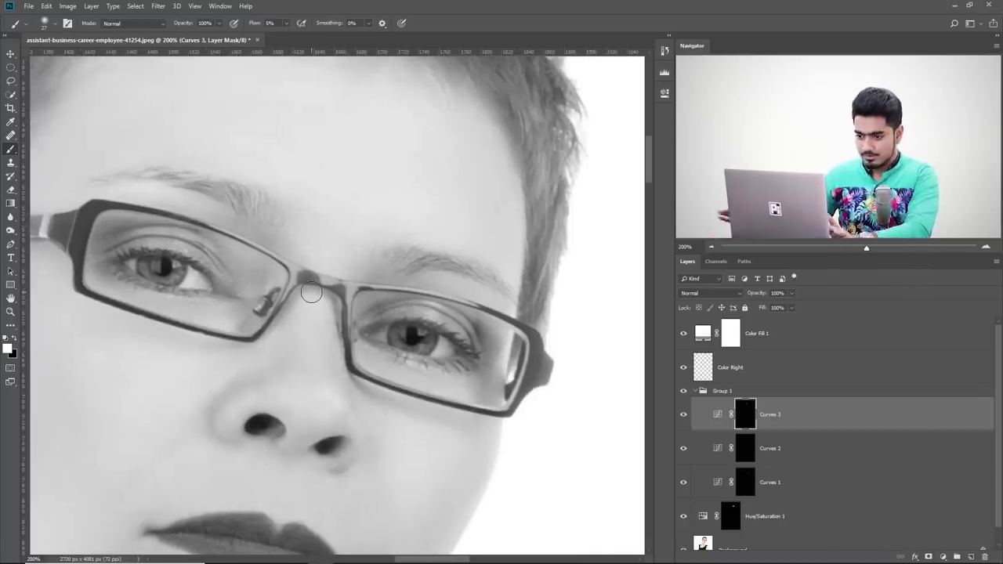
pyautogui.keyDown('alt'); pyautogui.rightClick(242, 293); pyautogui.keyUp('alt')
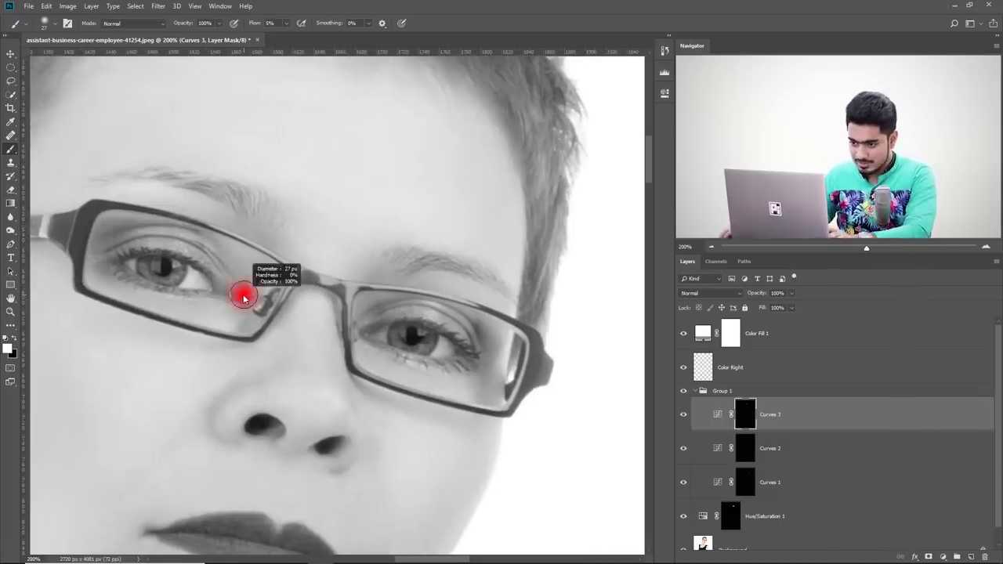
# - Collapse Group 1, hide Color Fill 1, and add a new layer named Color Left above Color Right
pyautogui.click(696, 391)
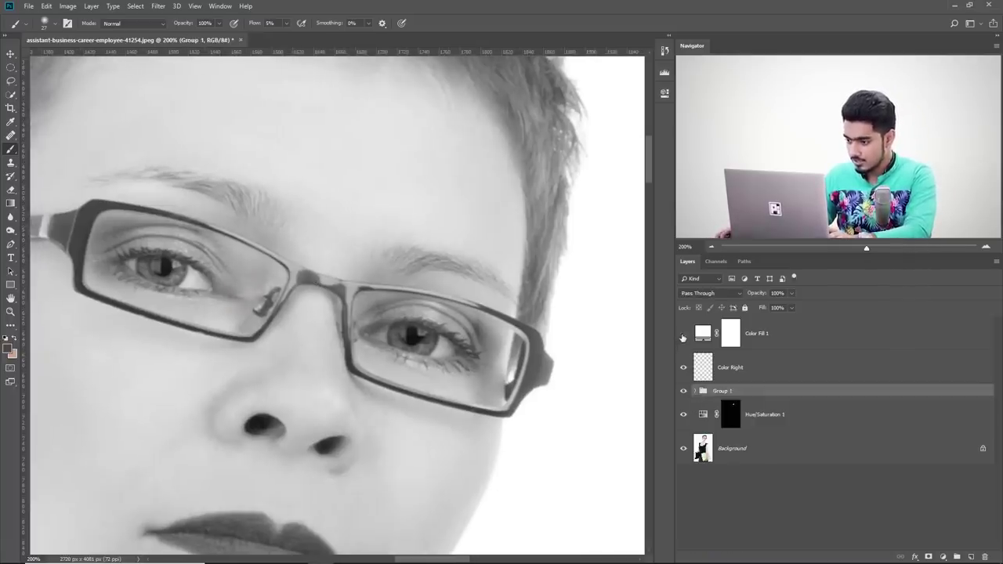
pyautogui.click(758, 373)
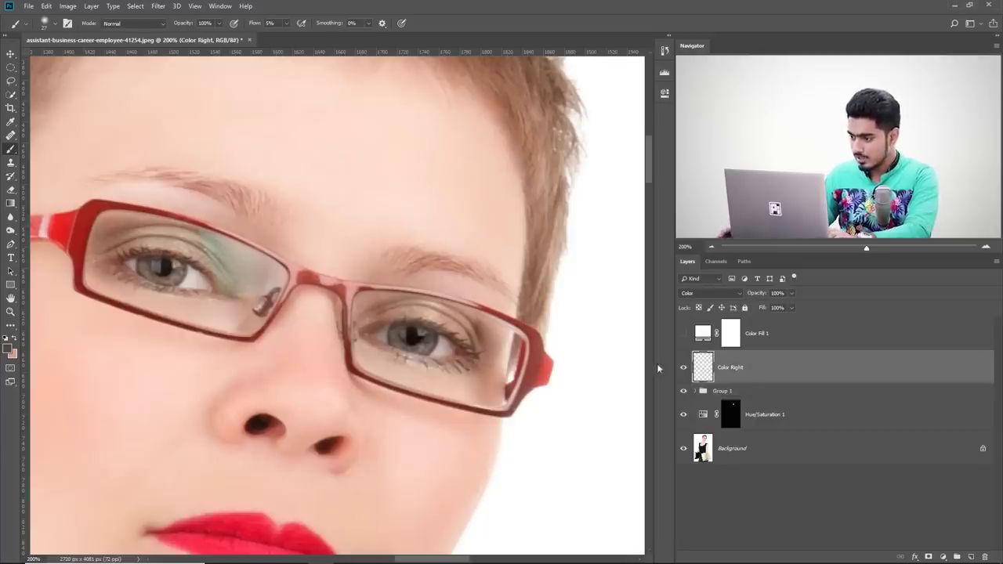
pyautogui.click(972, 557)
pyautogui.doubleClick(729, 368)
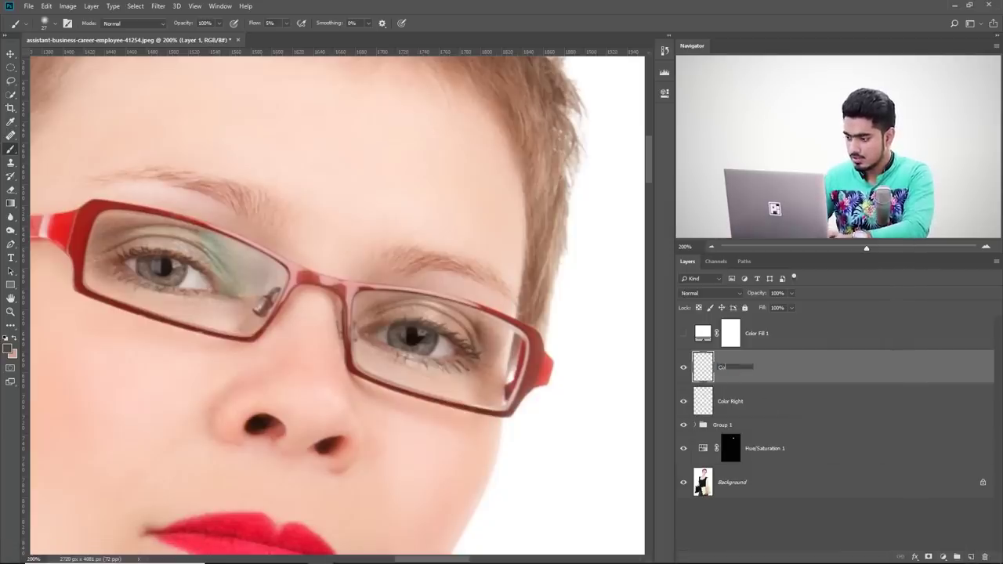
pyautogui.press('Return')
pyautogui.hotkey('ctrl', '+')
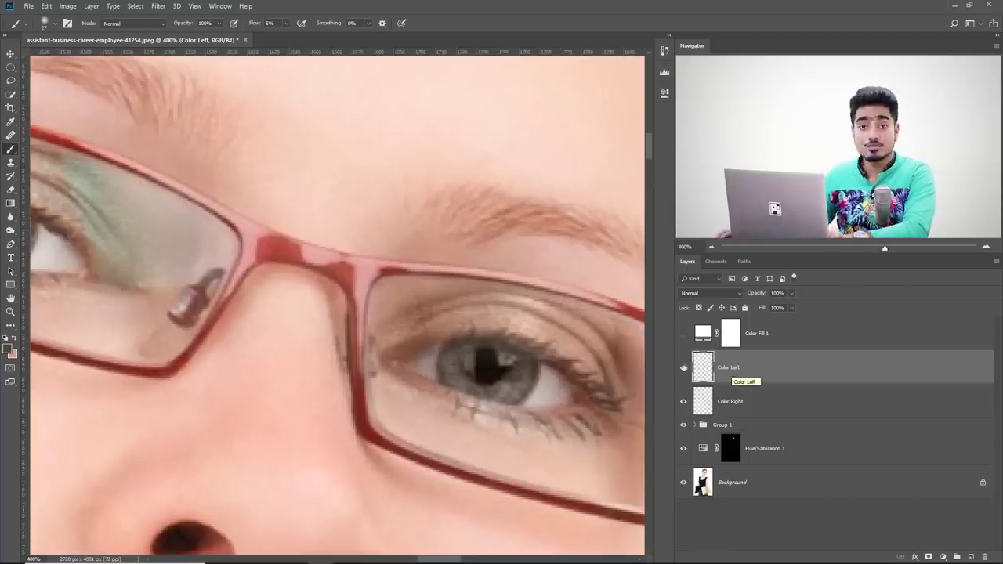
# - Set the Color Left layer to Color blend mode and paint a sampled skin tone over the inner part of the glare-affected lens
pyautogui.moveTo(246, 254); pyautogui.dragTo(365, 309)
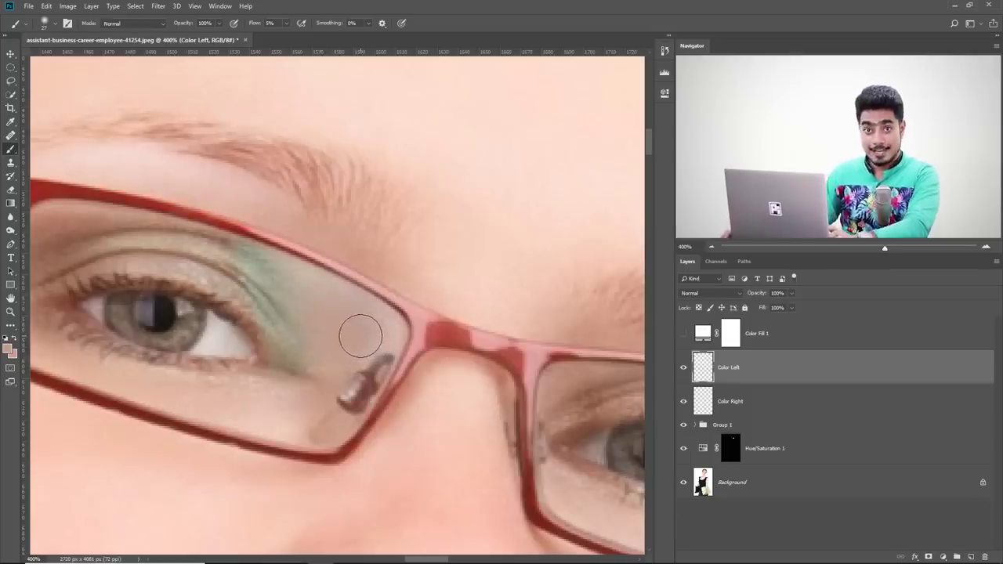
pyautogui.click(710, 293)
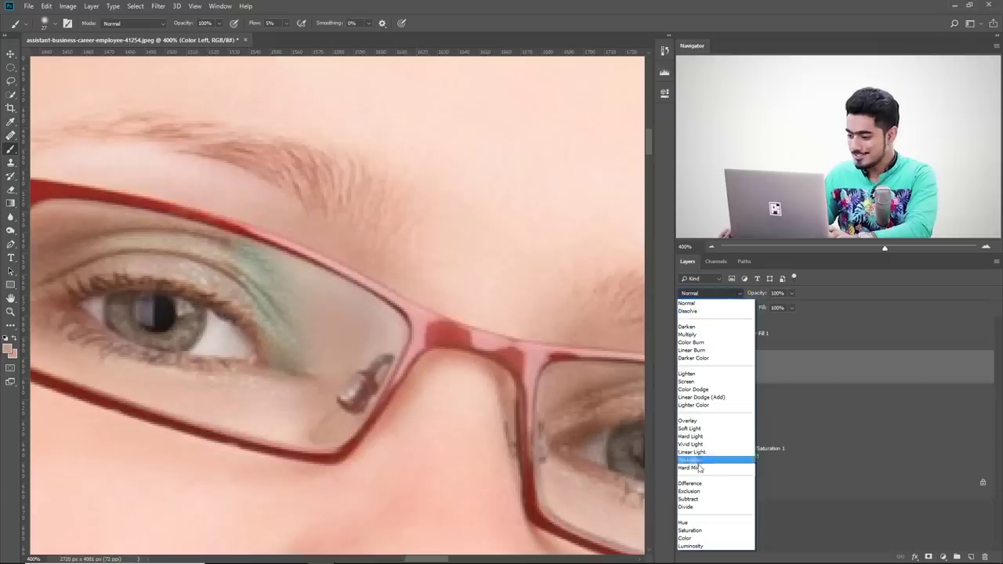
pyautogui.click(700, 539)
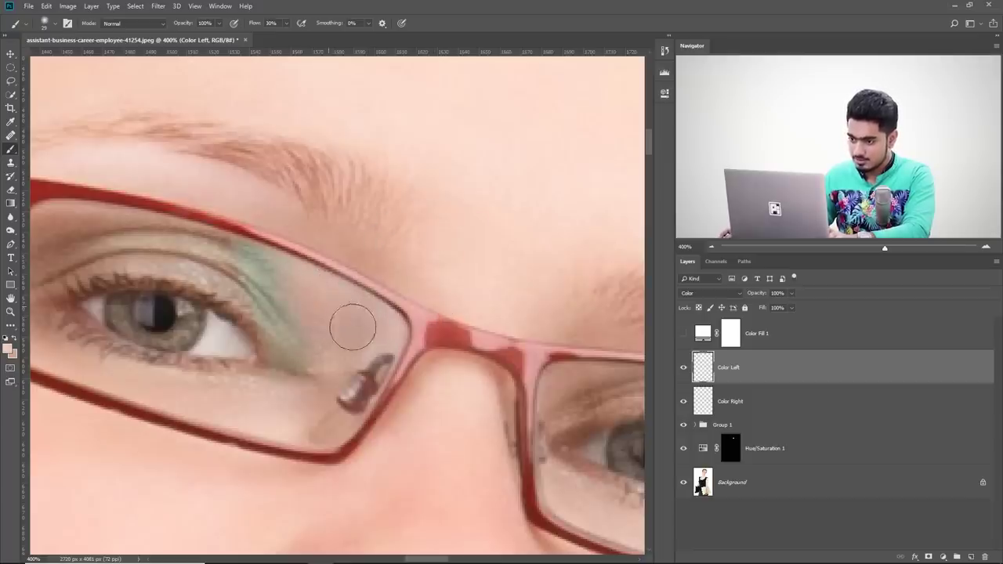
pyautogui.moveTo(312, 337); pyautogui.dragTo(326, 346)
# - Paint a sampled skin tone on the Color Left layer over the green glare between the eye and the inner lens
pyautogui.keyDown('alt'); pyautogui.click(214, 259); pyautogui.keyUp('alt')
pyautogui.keyDown('alt'); pyautogui.rightClick(234, 271); pyautogui.keyUp('alt')
pyautogui.moveTo(243, 269); pyautogui.dragTo(289, 314)
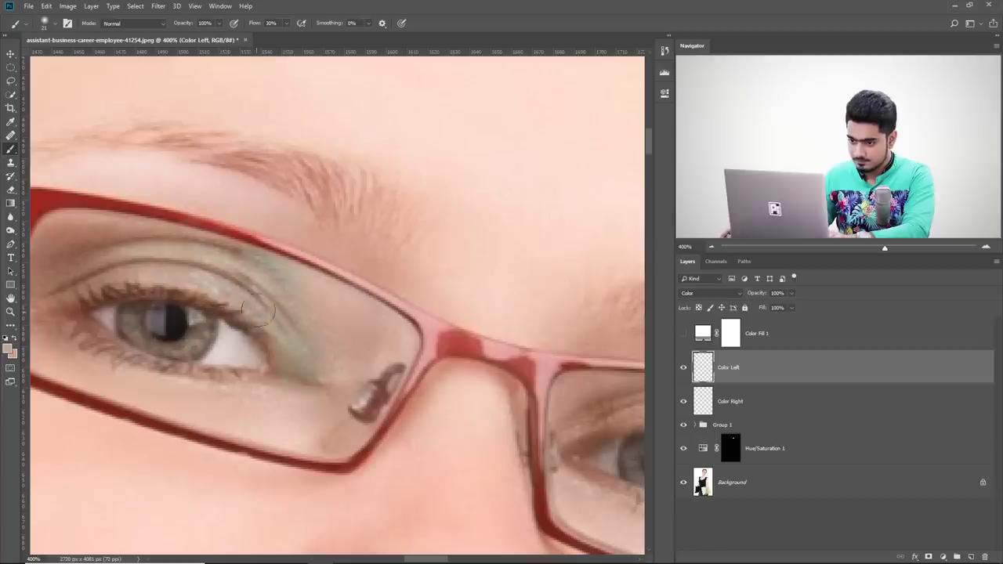
pyautogui.moveTo(277, 357)
pyautogui.mouseDown()
pyautogui.moveTo(318, 367)
pyautogui.moveTo(306, 346)
pyautogui.mouseUp()
# - Resample nearby skin tones and paint over the remaining green tint on the upper eyelid and at the inner eye corner
pyautogui.keyDown('alt'); pyautogui.click(302, 407); pyautogui.keyUp('alt')
pyautogui.moveTo(287, 298)
pyautogui.mouseDown()
pyautogui.moveTo(253, 253)
pyautogui.moveTo(280, 269)
pyautogui.moveTo(217, 239)
pyautogui.mouseUp()
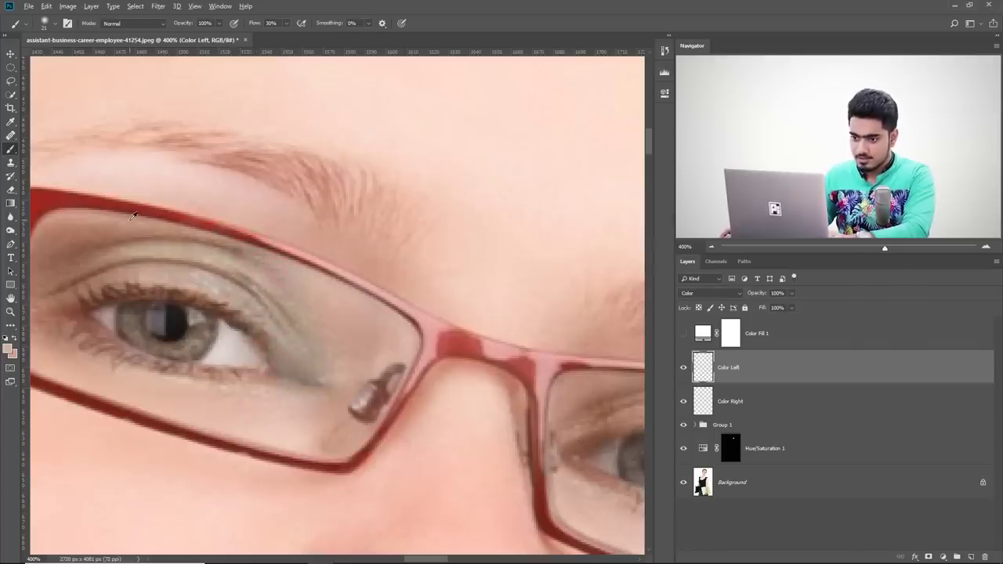
pyautogui.moveTo(274, 273)
pyautogui.mouseDown()
pyautogui.moveTo(242, 261)
pyautogui.moveTo(282, 283)
pyautogui.mouseUp()
pyautogui.keyDown('alt'); pyautogui.rightClick(282, 284); pyautogui.keyUp('alt')
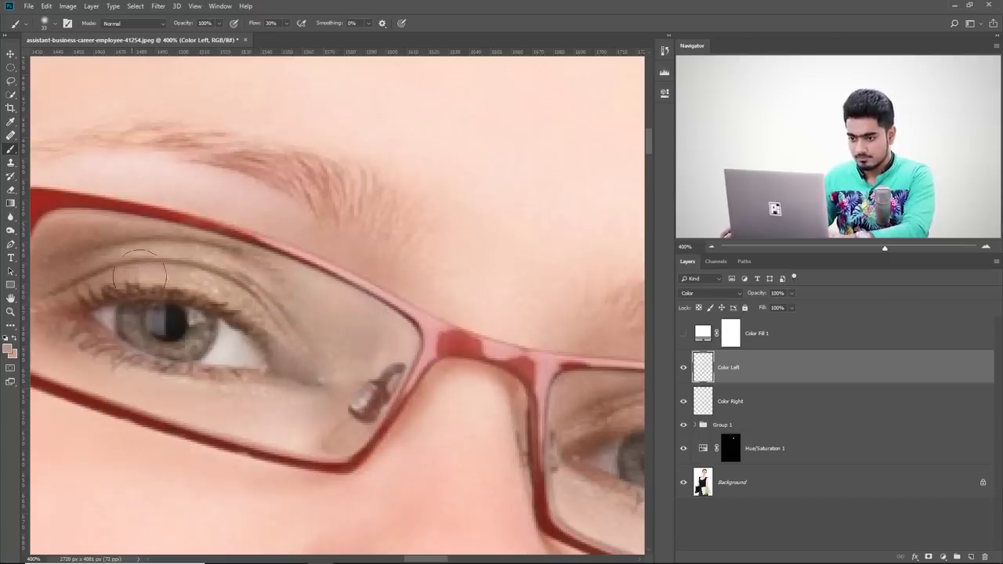
pyautogui.moveTo(227, 375); pyautogui.dragTo(290, 359)
# - Compare the face with Color Left hidden and shown, then sample skin below the eye and touch up the lens color
pyautogui.hotkey('ctrl', '-')
pyautogui.hotkey('ctrl', '-')
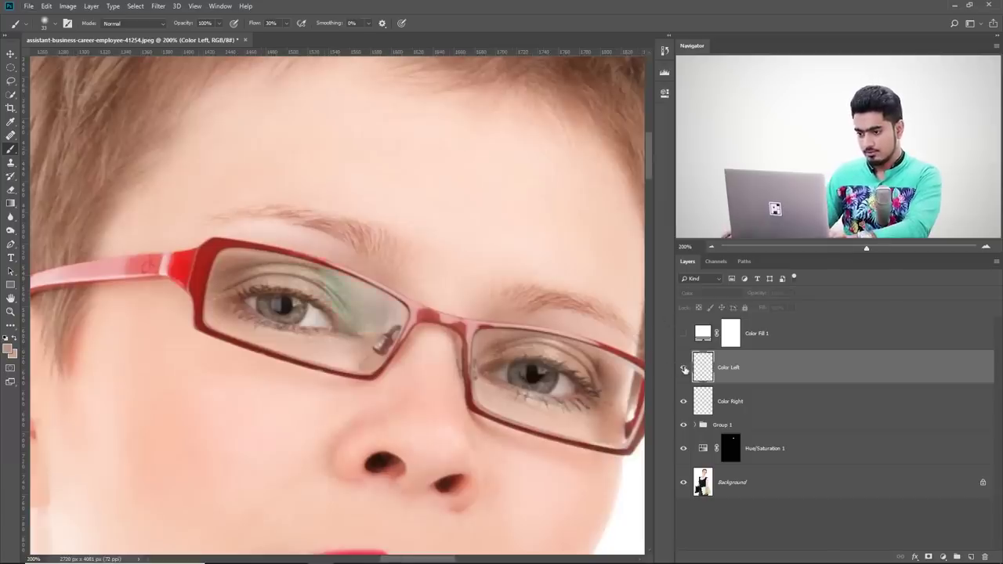
pyautogui.moveTo(486, 323); pyautogui.dragTo(451, 314)
pyautogui.keyDown('alt'); pyautogui.click(263, 339); pyautogui.keyUp('alt')
pyautogui.moveTo(340, 298)
pyautogui.mouseDown()
pyautogui.moveTo(331, 316)
pyautogui.moveTo(340, 320)
pyautogui.mouseUp()
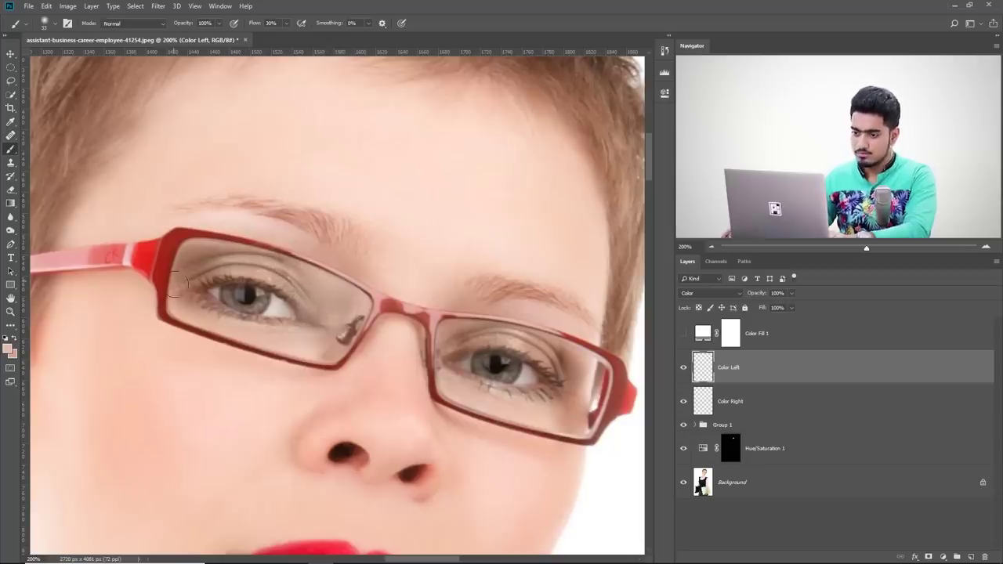
# - Compare the retouched glasses with the original Background alone, then examine the other lens up close
pyautogui.hotkey('ctrl', '-')
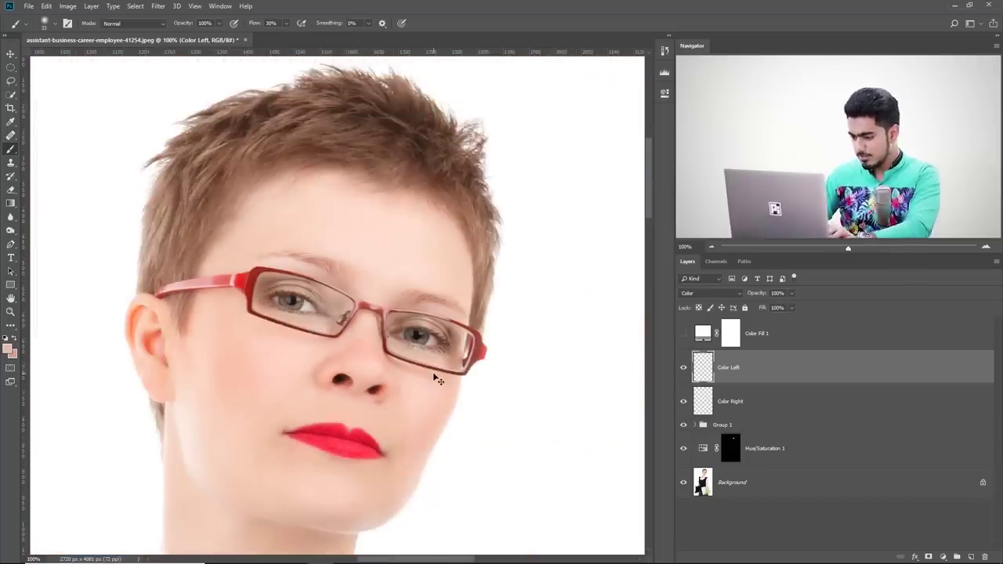
pyautogui.hotkey('ctrl', '+')
pyautogui.moveTo(467, 367); pyautogui.dragTo(409, 353)
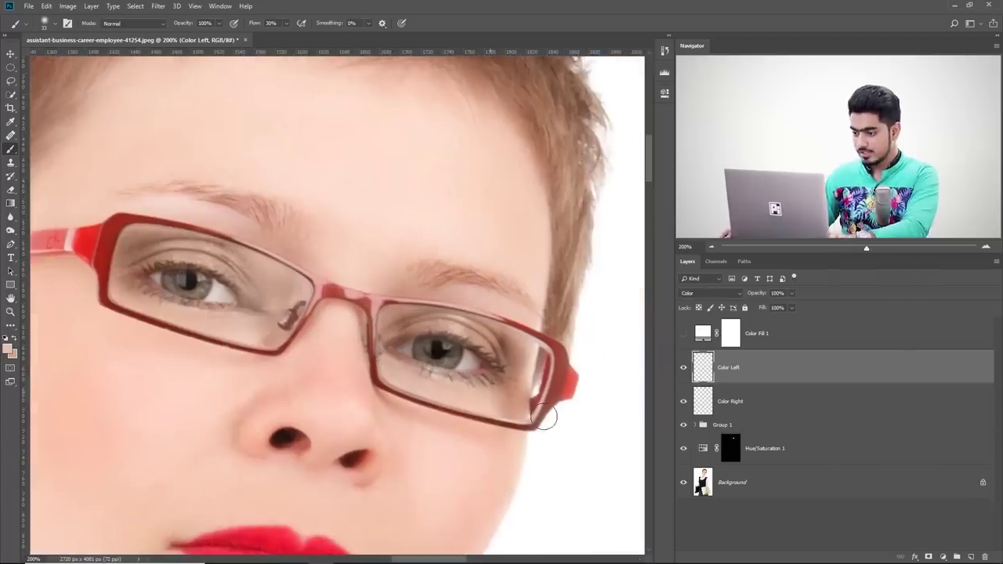
pyautogui.keyDown('alt'); pyautogui.click(683, 483); pyautogui.keyUp('alt')
pyautogui.keyDown('alt'); pyautogui.click(684, 483); pyautogui.keyUp('alt')
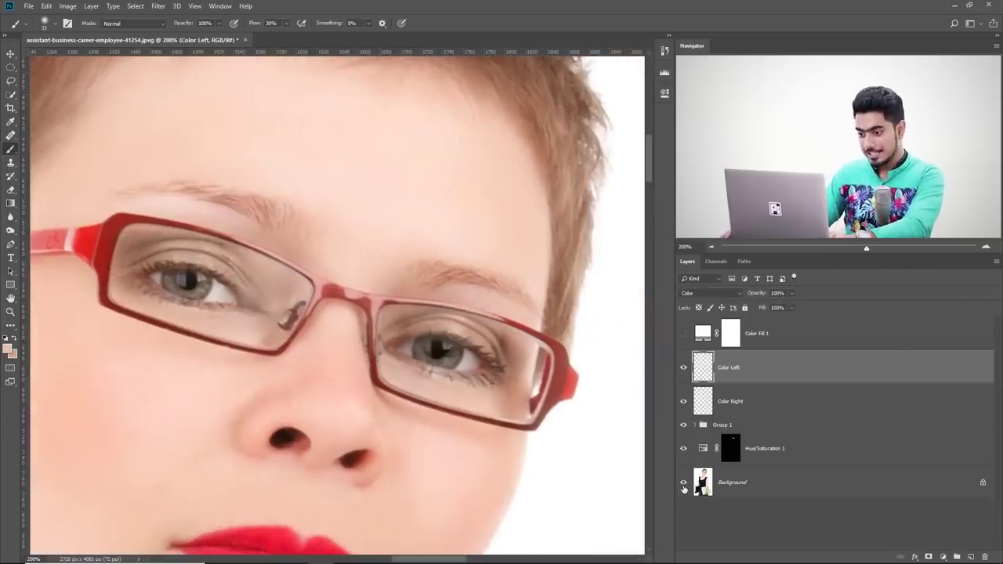
pyautogui.scroll(3, 616, 453)
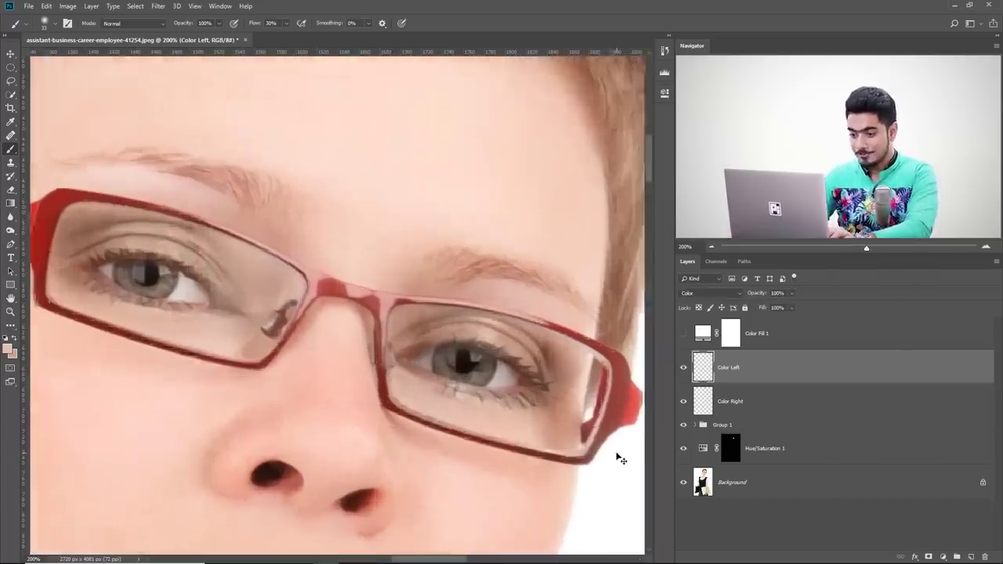
pyautogui.moveTo(616, 454); pyautogui.dragTo(374, 360)
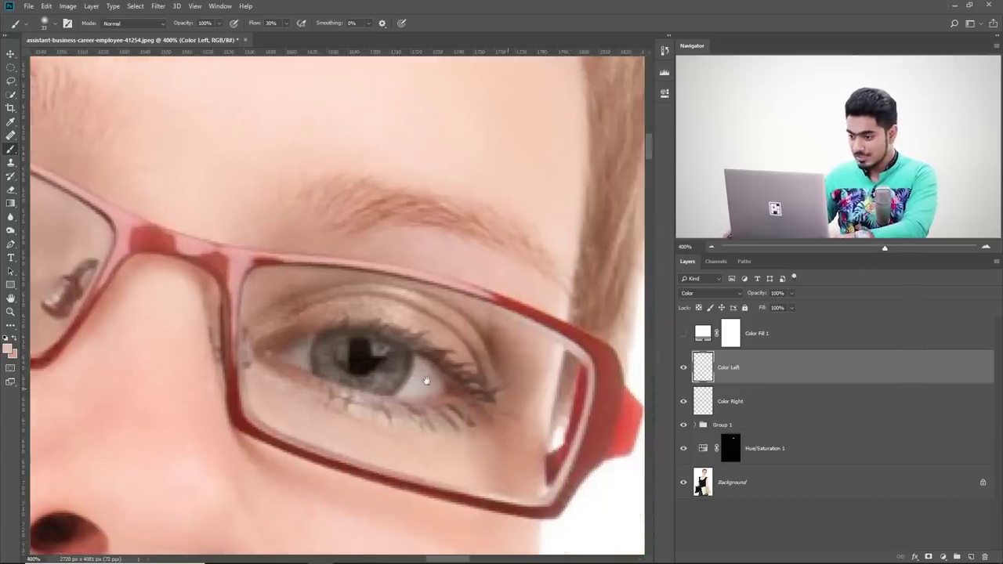
# - Delete the Color Fill 1 check layer and add a new top layer named Healing
pyautogui.moveTo(846, 340); pyautogui.dragTo(986, 557)
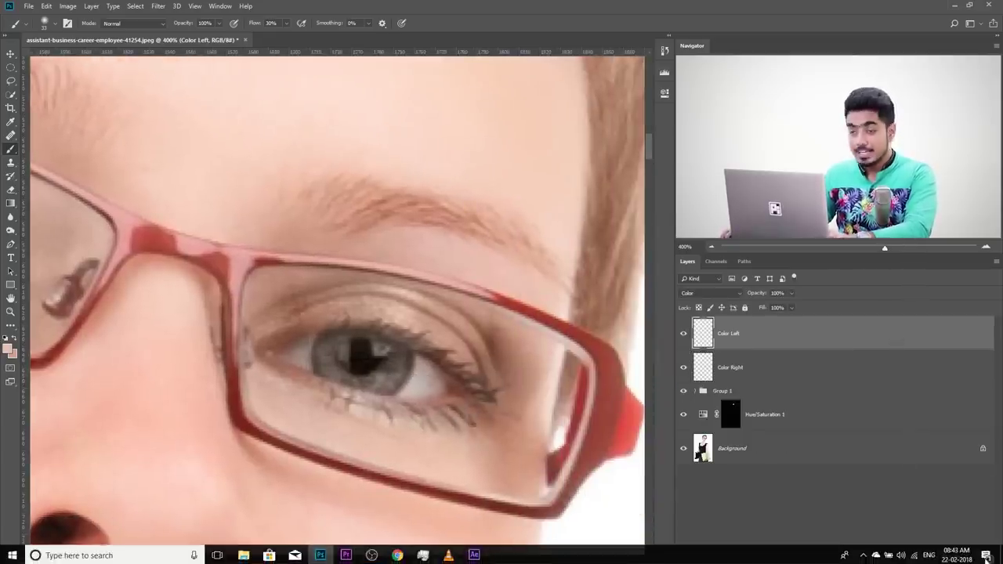
pyautogui.click(972, 555)
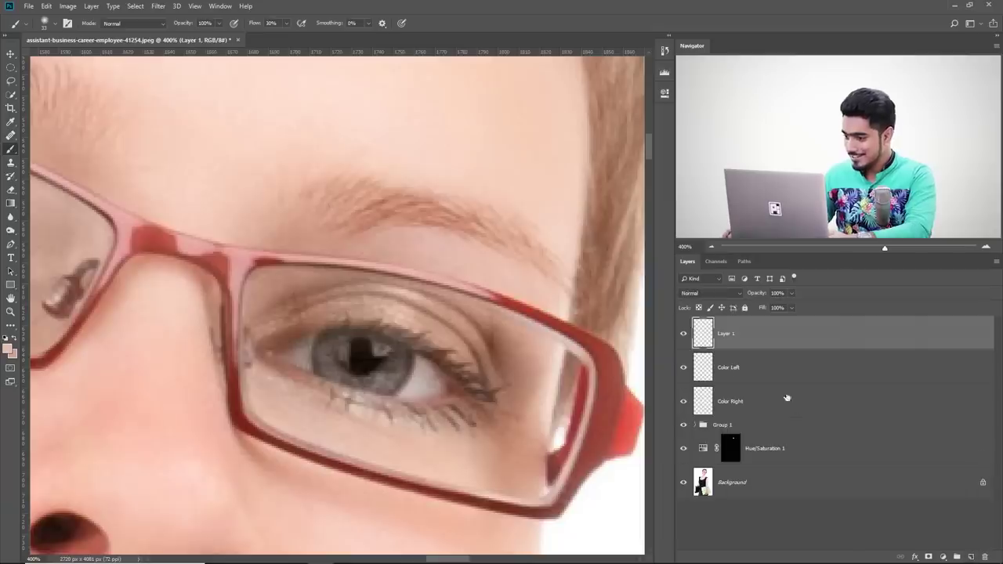
pyautogui.doubleClick(729, 334)
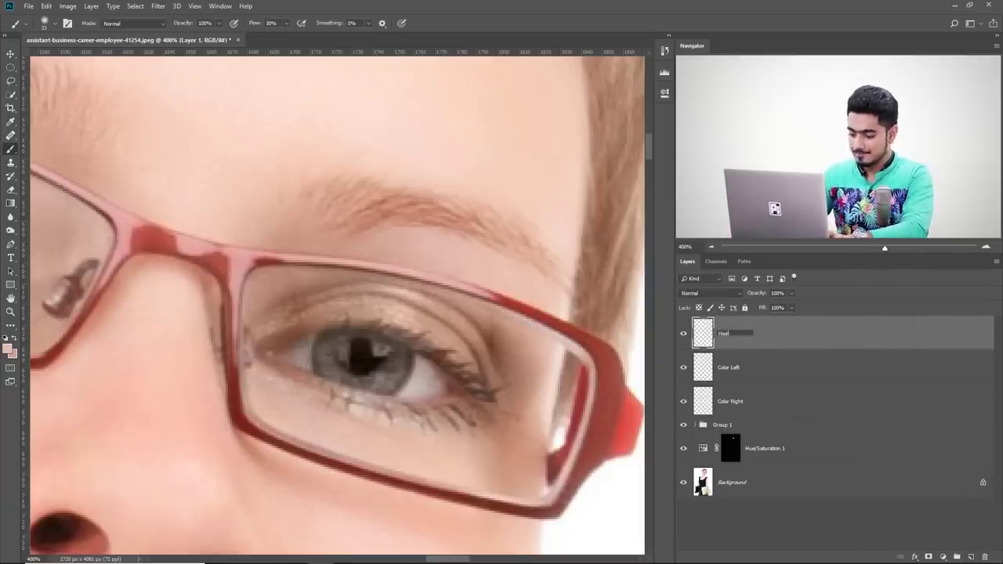
pyautogui.press('Return')
# - Select the Healing Brush and examine the leftover reflections near the outer edge of the lens
pyautogui.click(10, 134)
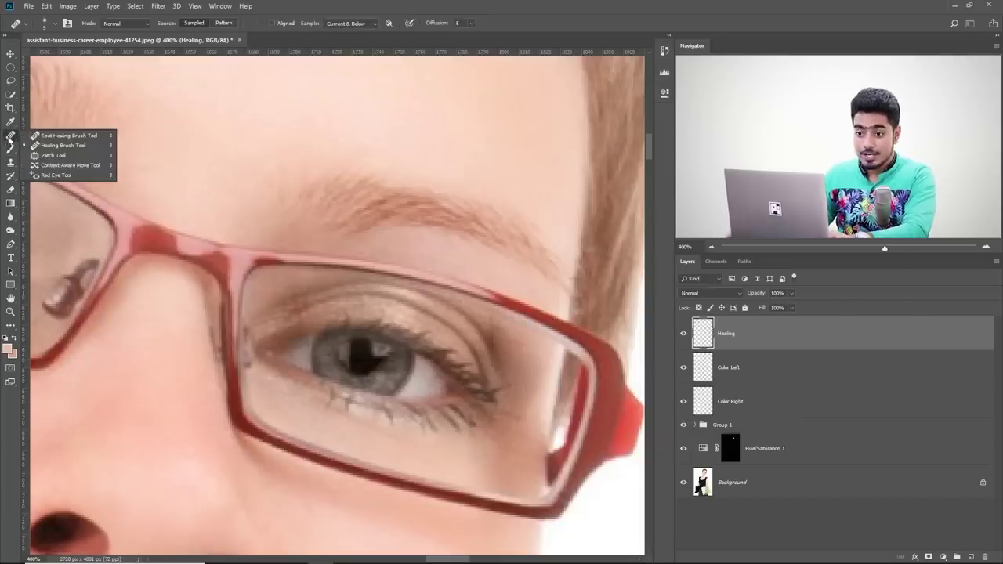
pyautogui.click(48, 146)
pyautogui.hotkey('ctrl', '+')
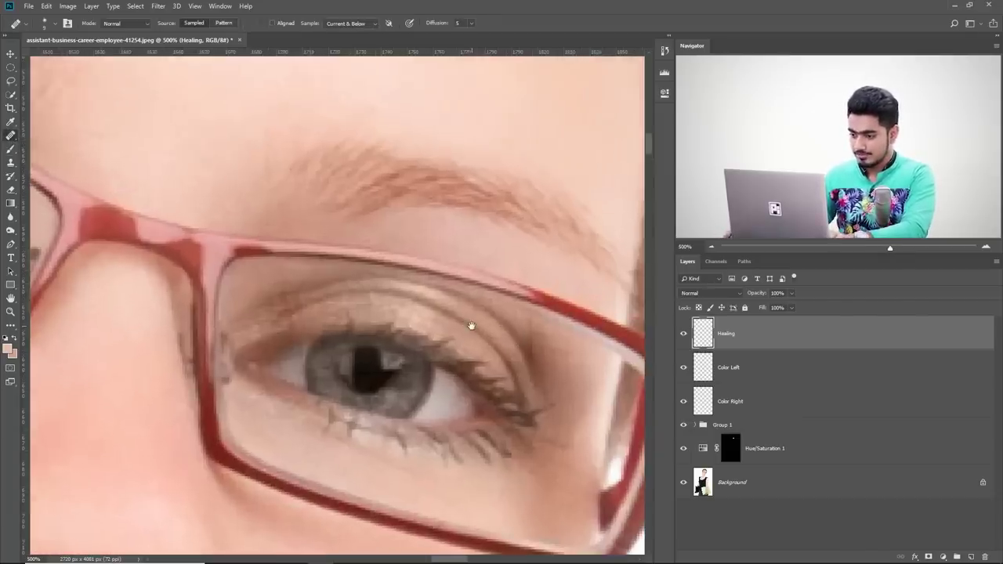
pyautogui.moveTo(470, 327); pyautogui.dragTo(322, 256)
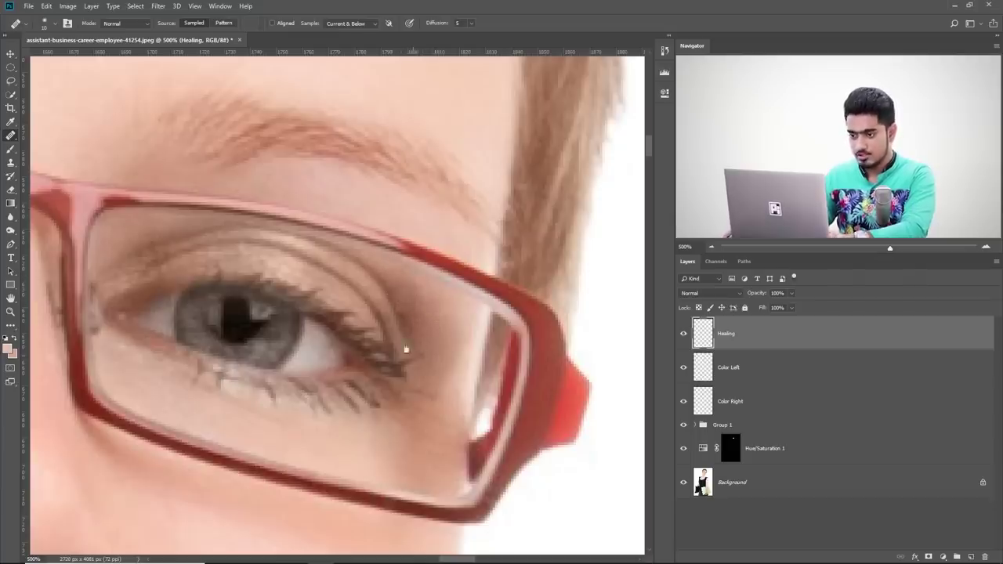
pyautogui.moveTo(406, 349); pyautogui.dragTo(446, 345)
pyautogui.hscroll(-4, 451, 348)
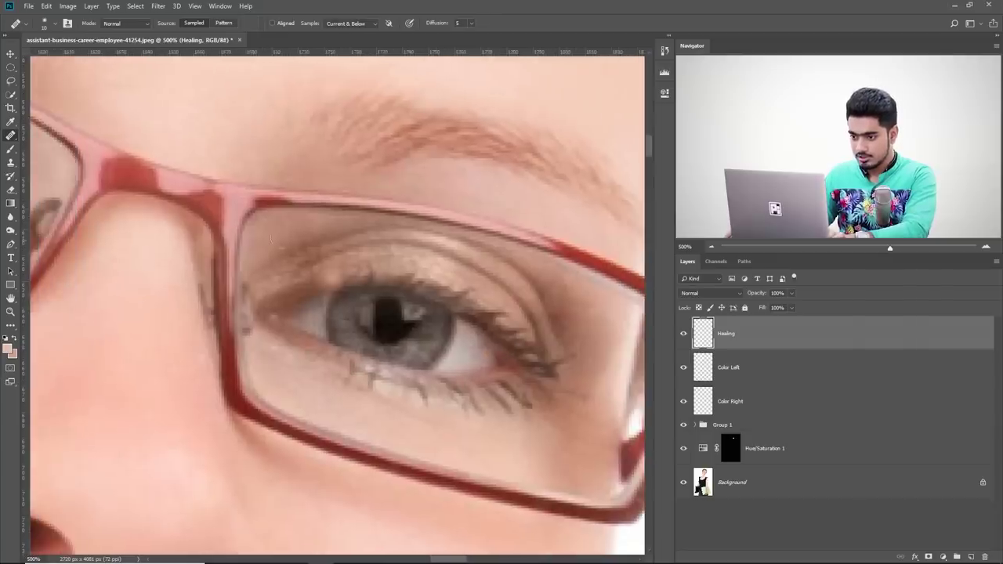
# - Adjust the Healing Brush size and examine the small reflections along the inner edges of both lenses
pyautogui.keyDown('alt'); pyautogui.rightClick(293, 286); pyautogui.keyUp('alt')
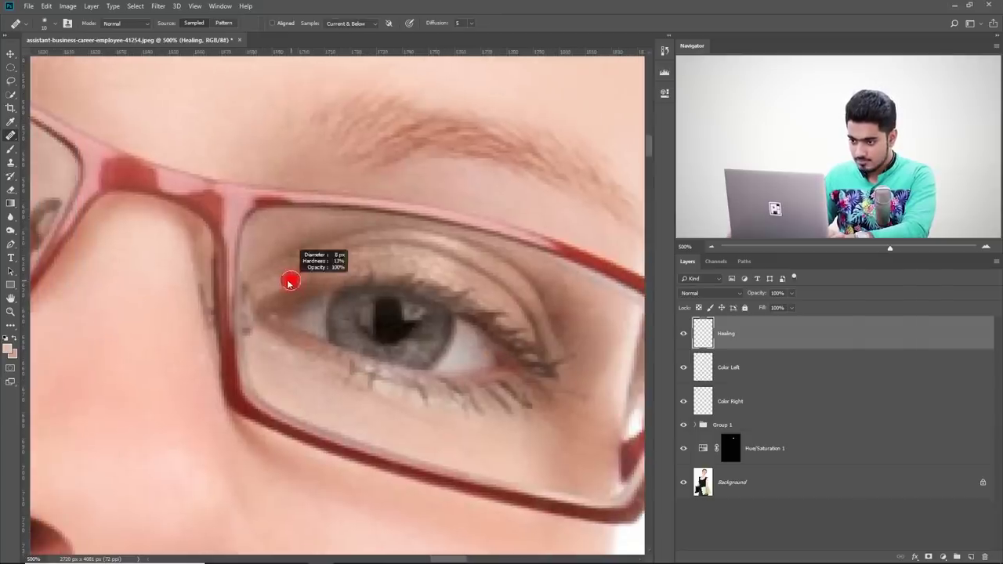
pyautogui.hscroll(-2, 302, 282)
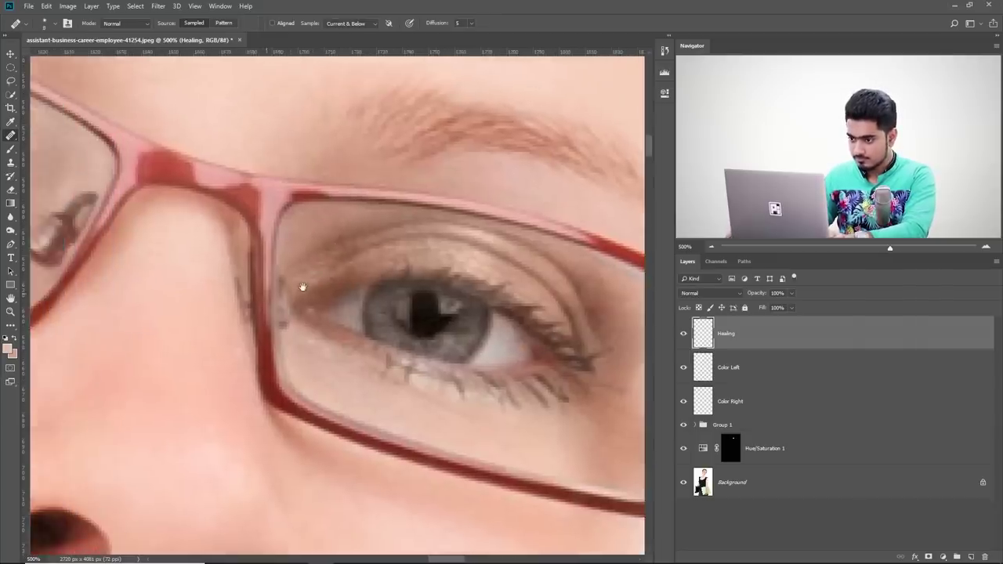
pyautogui.hscroll(-3, 409, 260)
pyautogui.moveTo(410, 260); pyautogui.dragTo(643, 264)
pyautogui.moveTo(314, 264); pyautogui.dragTo(345, 364)
pyautogui.keyDown('alt'); pyautogui.rightClick(339, 348); pyautogui.keyUp('alt')
pyautogui.keyDown('alt'); pyautogui.rightClick(351, 348); pyautogui.keyUp('alt')
pyautogui.hscroll(13, 408, 332)
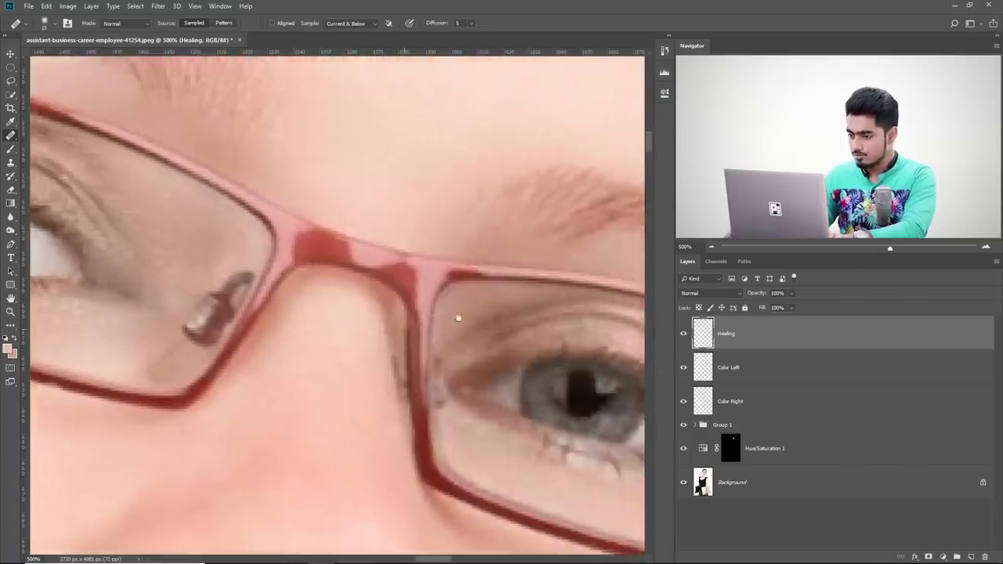
pyautogui.moveTo(338, 326); pyautogui.dragTo(355, 335)
pyautogui.keyDown('alt'); pyautogui.rightClick(313, 292); pyautogui.keyUp('alt')
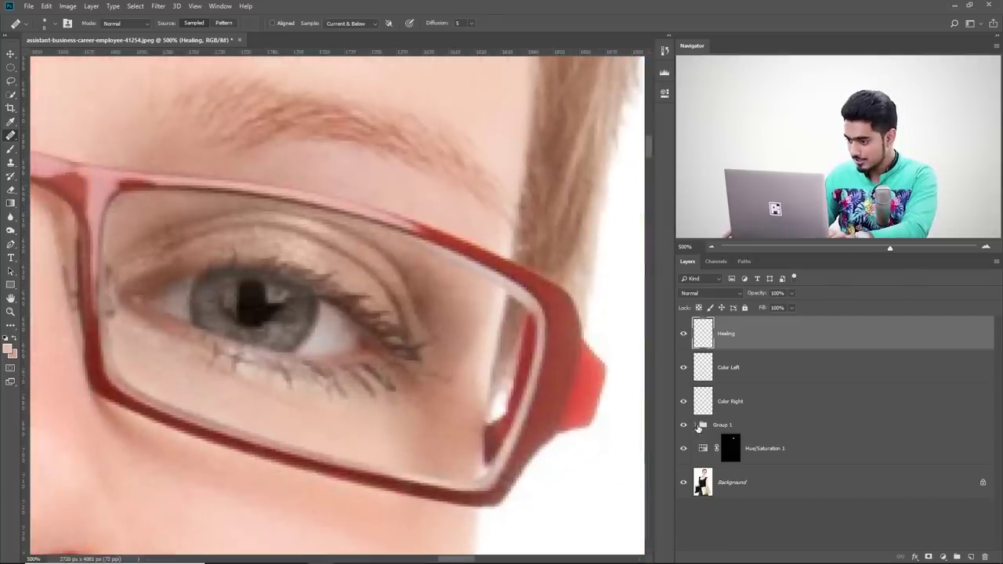
# - Expand Group 1 and add a new Curves adjustment layer above Curves 3
pyautogui.click(695, 425)
pyautogui.click(781, 453)
pyautogui.scroll(-2, 852, 464)
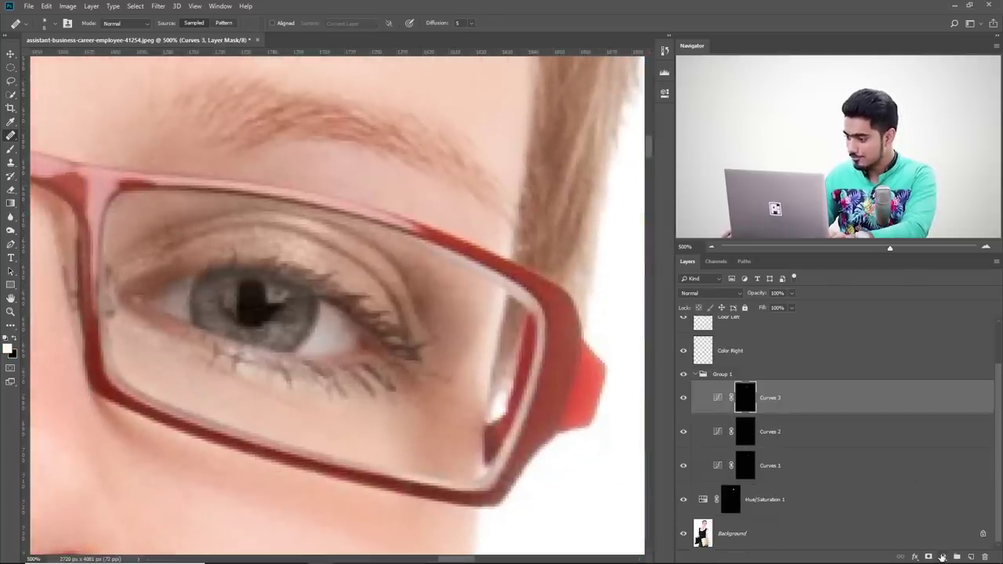
pyautogui.click(942, 557)
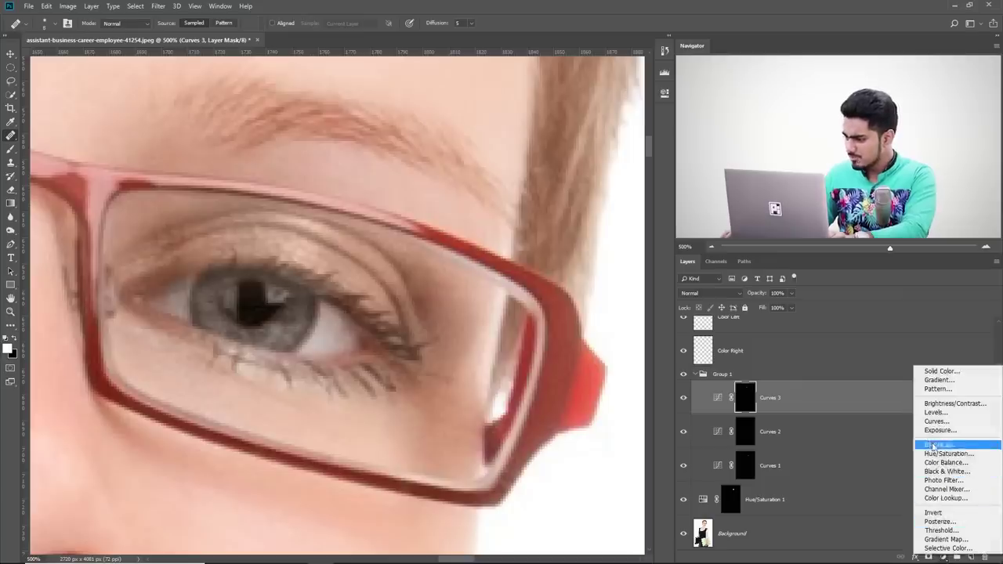
pyautogui.click(944, 424)
# - Move the new curve's black point to input 32, output 0, and invert the layer mask to black
pyautogui.scroll(-2, 564, 196)
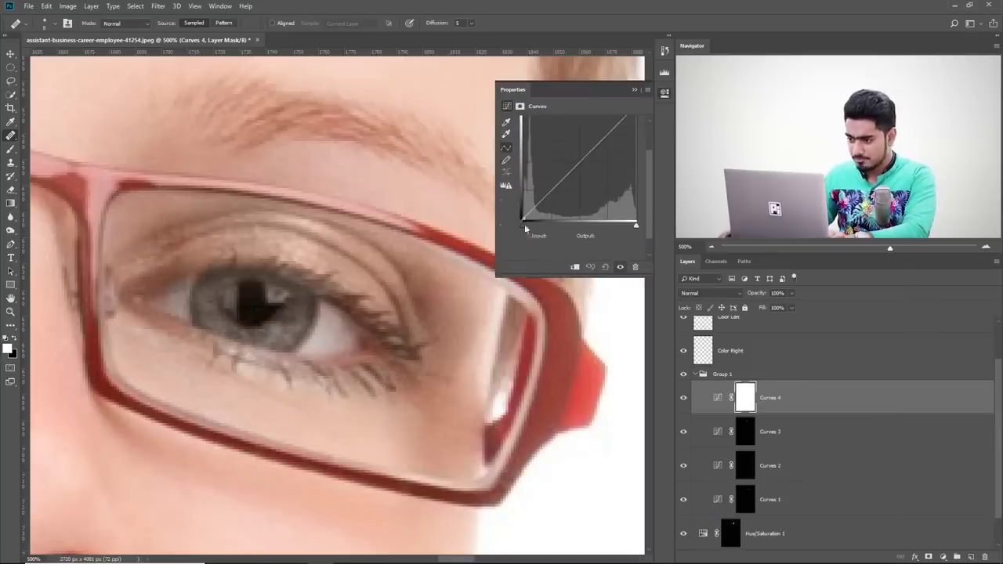
pyautogui.moveTo(522, 217); pyautogui.dragTo(538, 220)
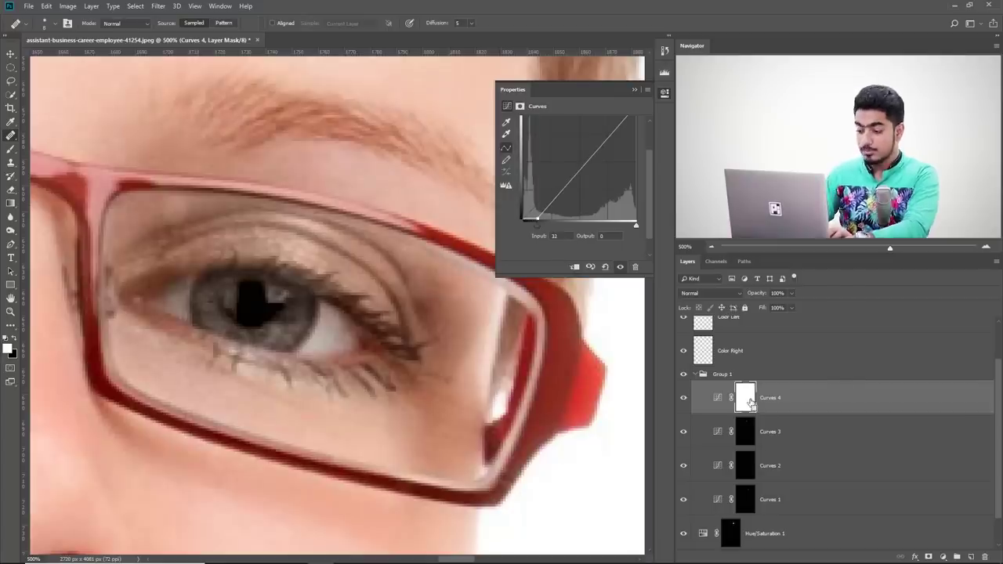
pyautogui.hotkey('ctrl', 'i')
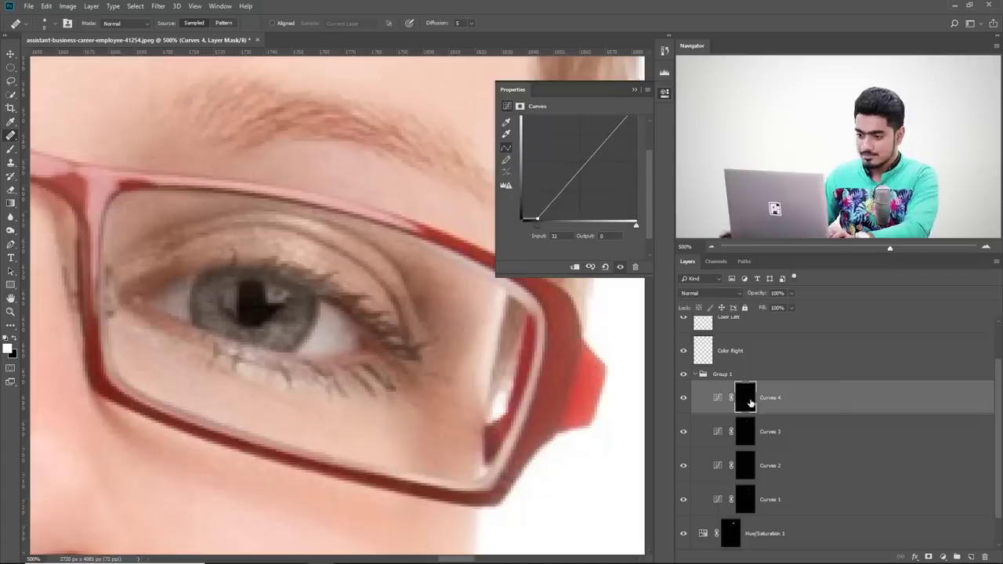
# - Paint white at 10% flow on the Curves 4 mask to darken the eye and lashes, then compare with the original Background
pyautogui.click(10, 149)
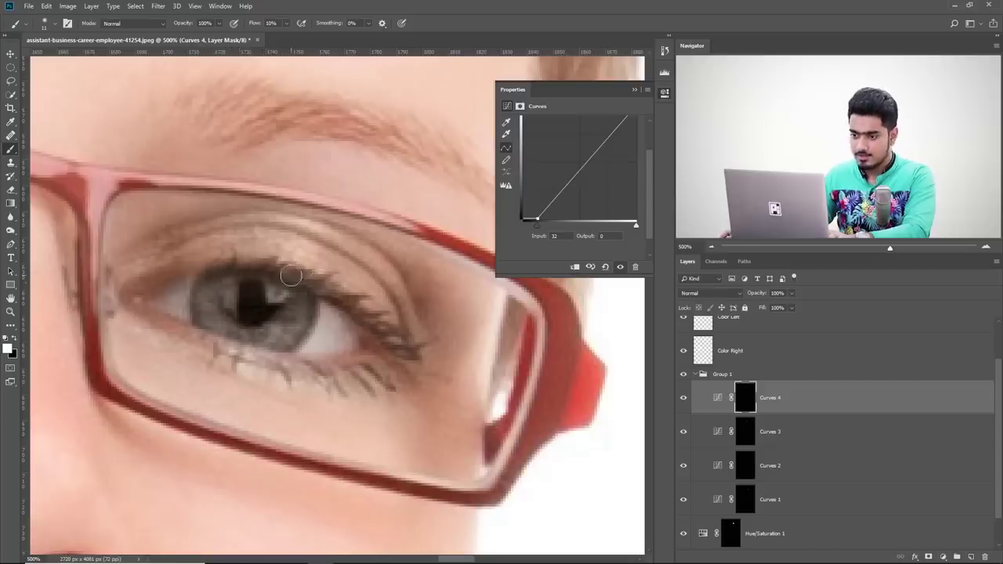
pyautogui.hotkey('ctrl', '-')
pyautogui.hotkey('ctrl', '-')
pyautogui.hotkey('ctrl', '-')
pyautogui.hotkey('ctrl', '-')
pyautogui.hotkey('ctrl', '-')
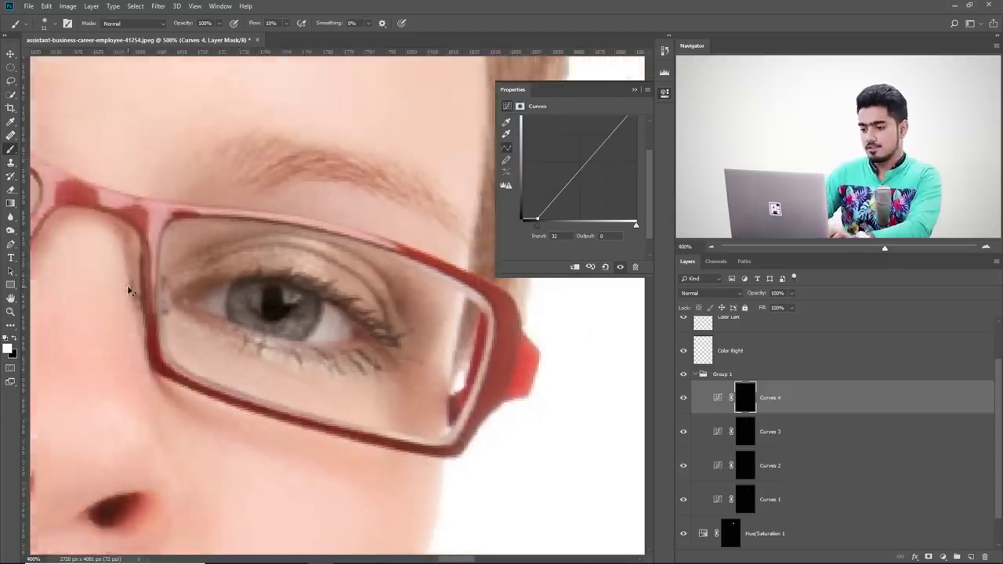
pyautogui.hotkey('ctrl', '+')
pyautogui.moveTo(267, 357); pyautogui.dragTo(300, 357)
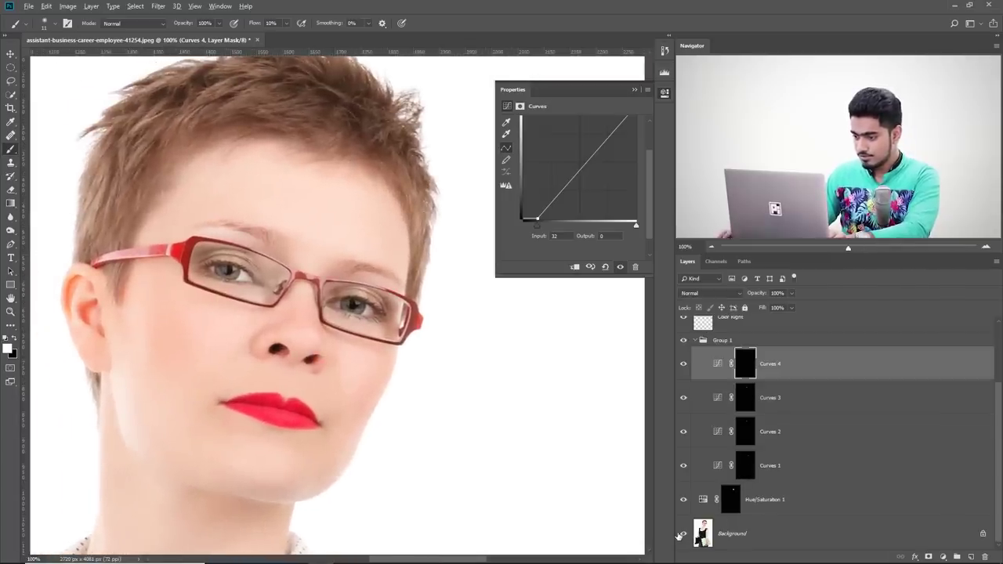
pyautogui.keyDown('alt'); pyautogui.click(681, 534); pyautogui.keyUp('alt')
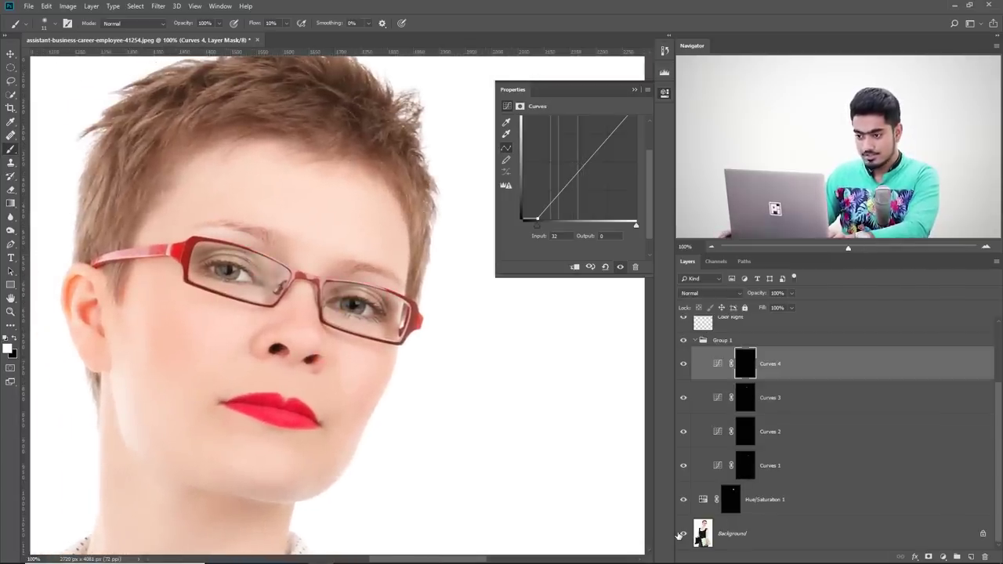